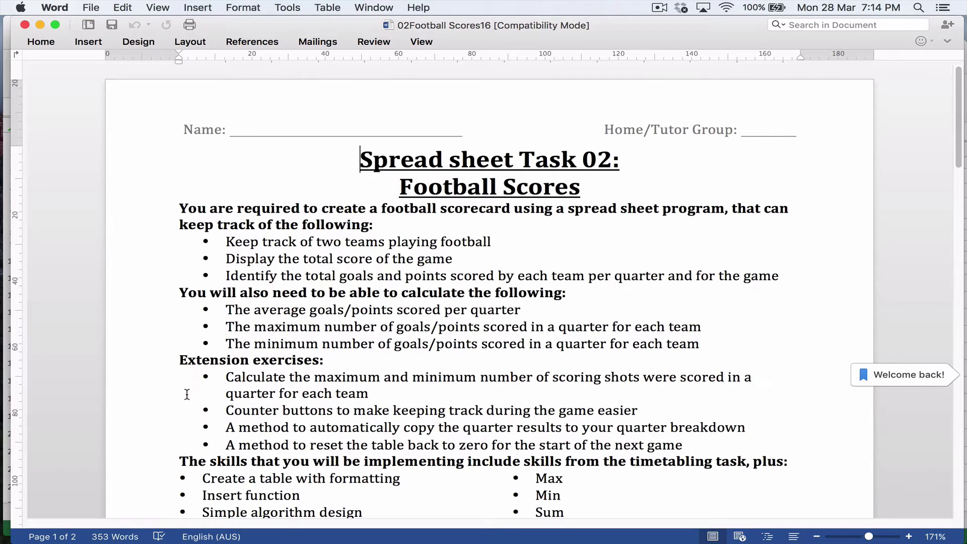
Read the football scores task sheet, highlight the counter buttons extension exercise, and switch to Workbook4 in Excel.
{"action": "scroll", "coordinate": [190, 404], "scroll_direction": "down", "scroll_amount": 2}
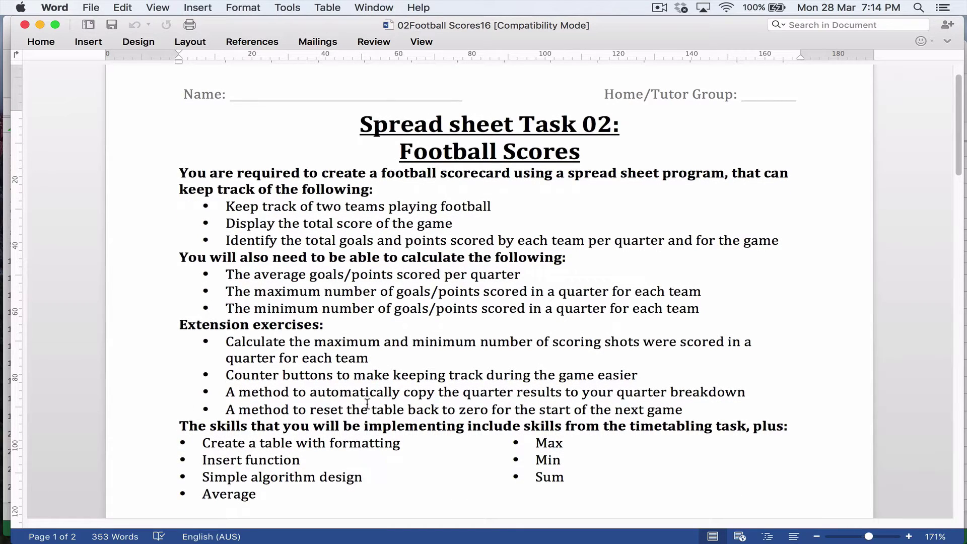
{"action": "left_click_drag", "start_coordinate": [225, 377], "coordinate": [635, 381]}
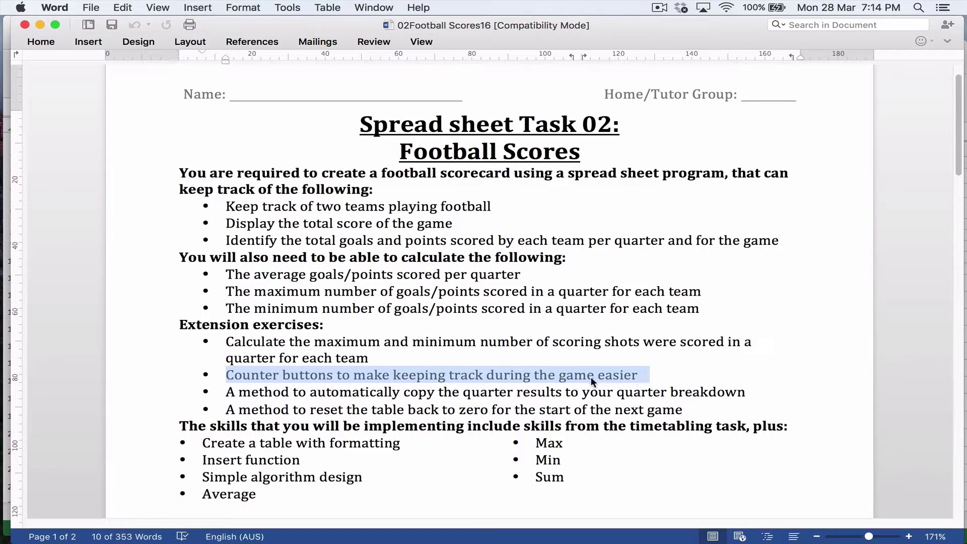
{"action": "scroll", "coordinate": [567, 354], "scroll_direction": "up", "scroll_amount": 2}
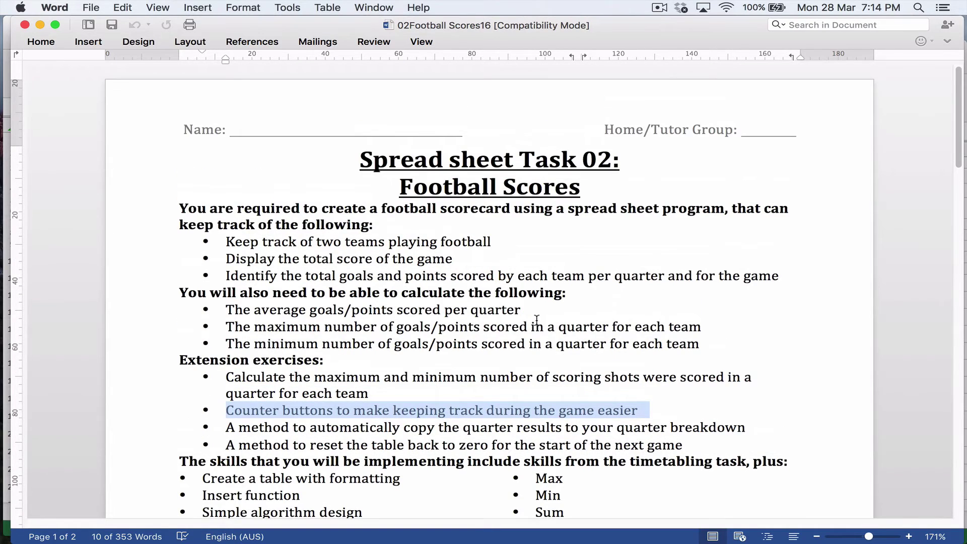
{"action": "key", "text": "ctrl+Up"}
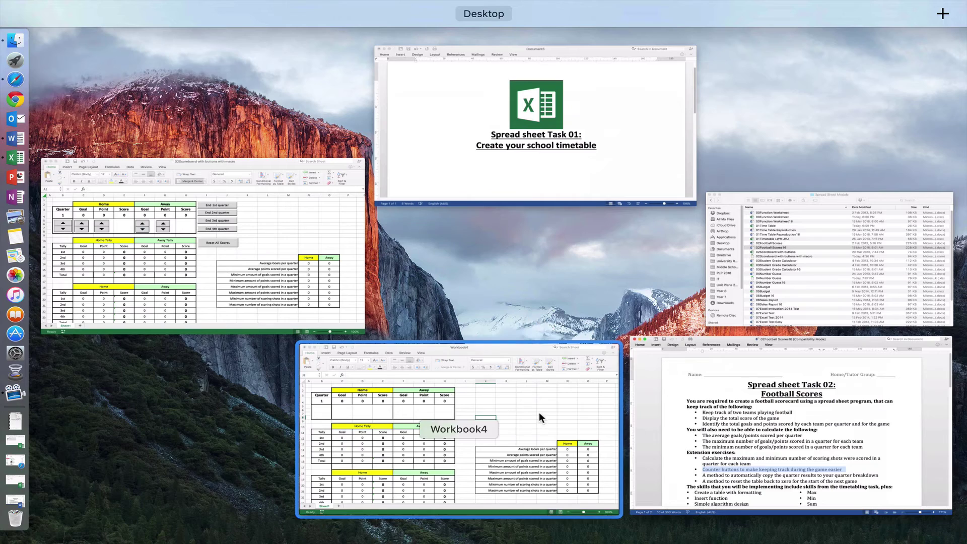
{"action": "left_click", "coordinate": [539, 412]}
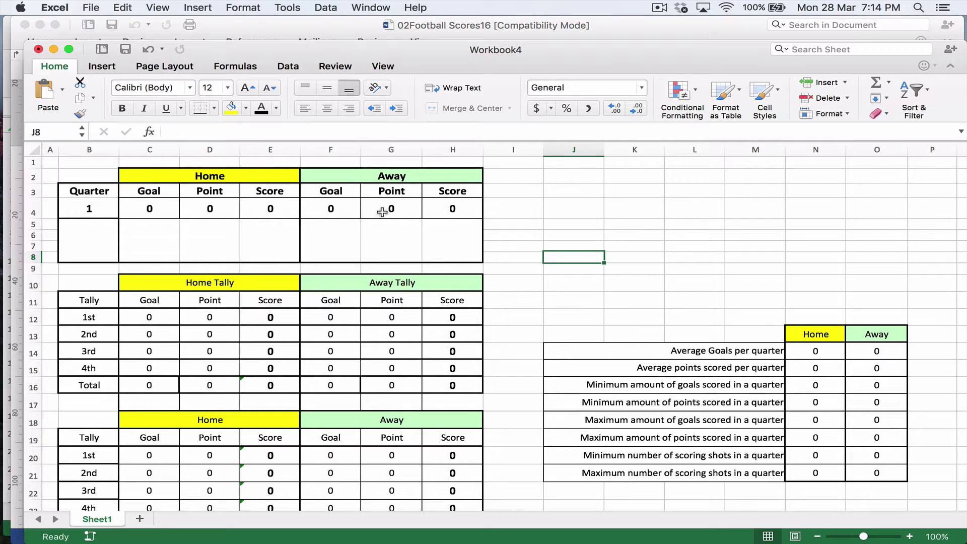
Try 1 as the Home Goal value in C4 to test the score formula in E4, and undo the entry.
{"action": "left_click", "coordinate": [156, 206]}
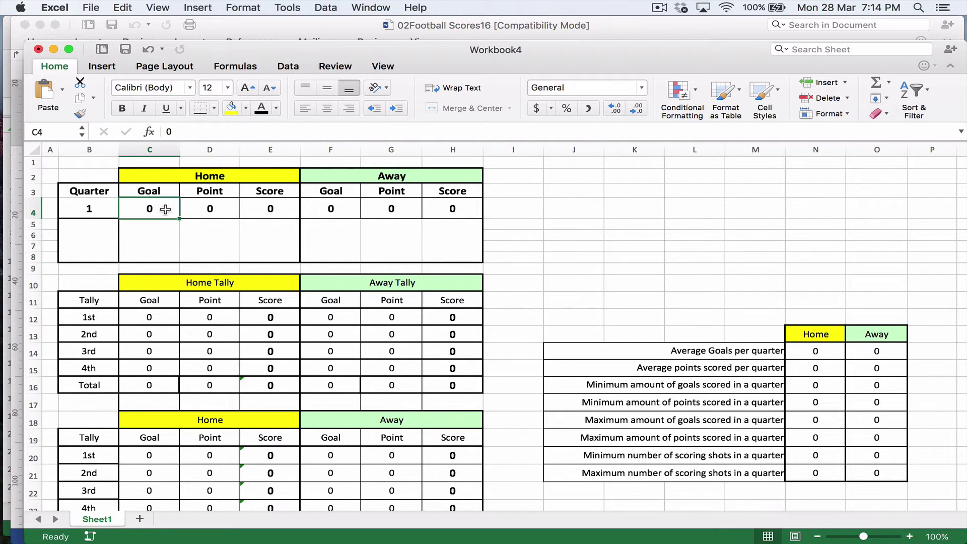
{"action": "left_click", "coordinate": [213, 209]}
{"action": "left_click", "coordinate": [130, 206]}
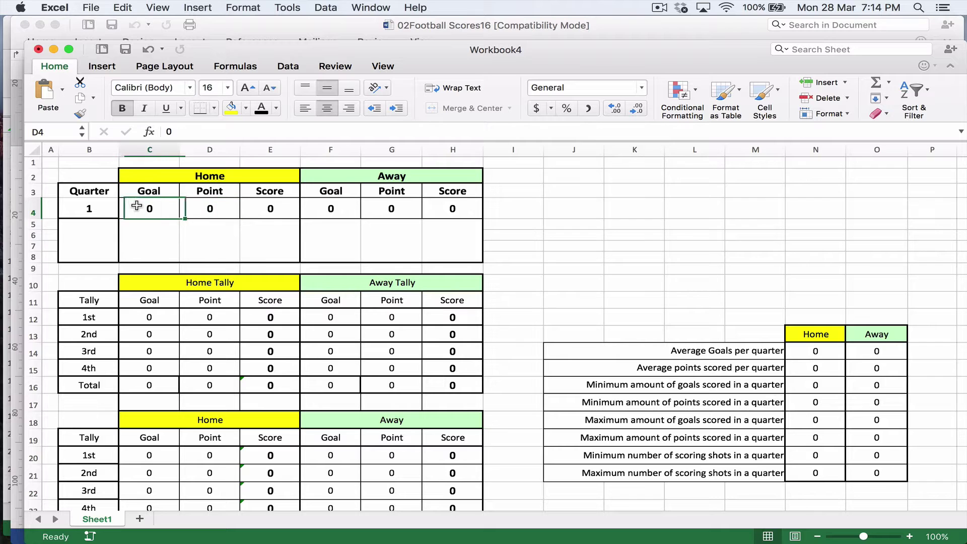
{"action": "type", "text": "1"}
{"action": "left_click", "coordinate": [217, 214]}
{"action": "left_click", "coordinate": [261, 208]}
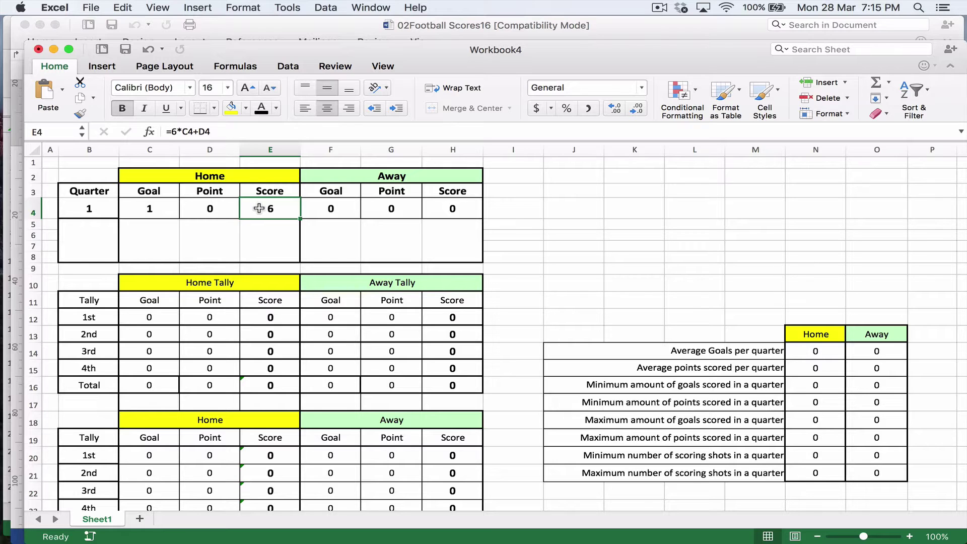
{"action": "key", "text": "super+z"}
Enter the formula =C4*6+D4 in the Home Score cell E4.
{"action": "type", "text": "="}
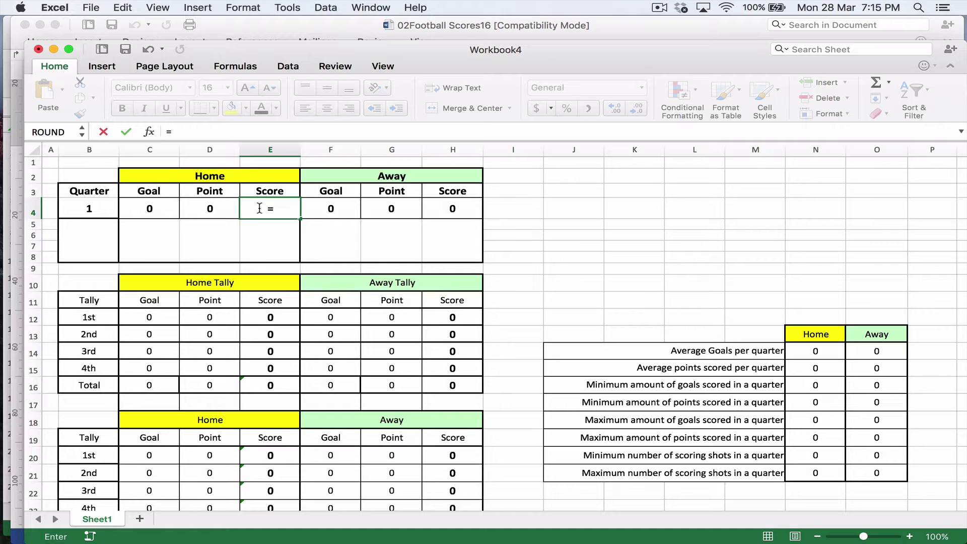
{"action": "left_click", "coordinate": [154, 208]}
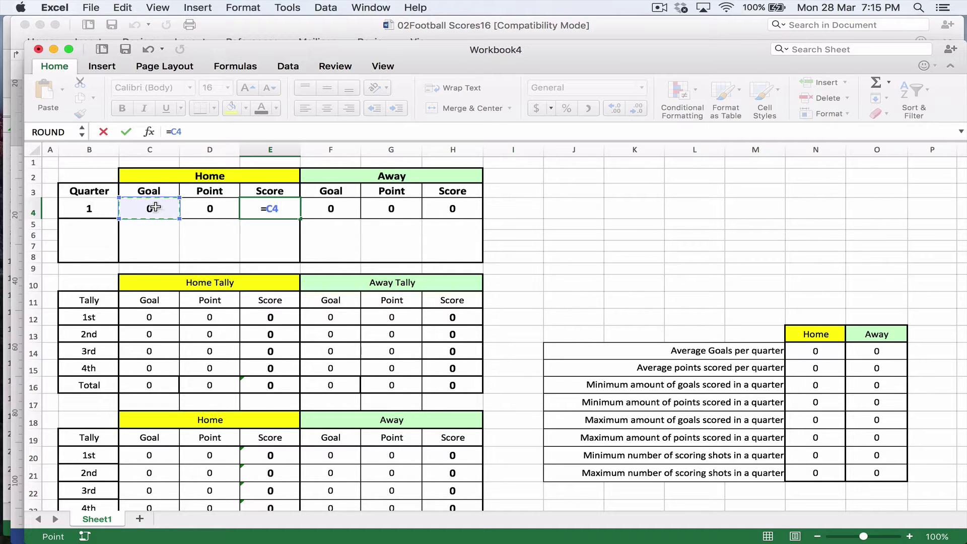
{"action": "type", "text": "*6+"}
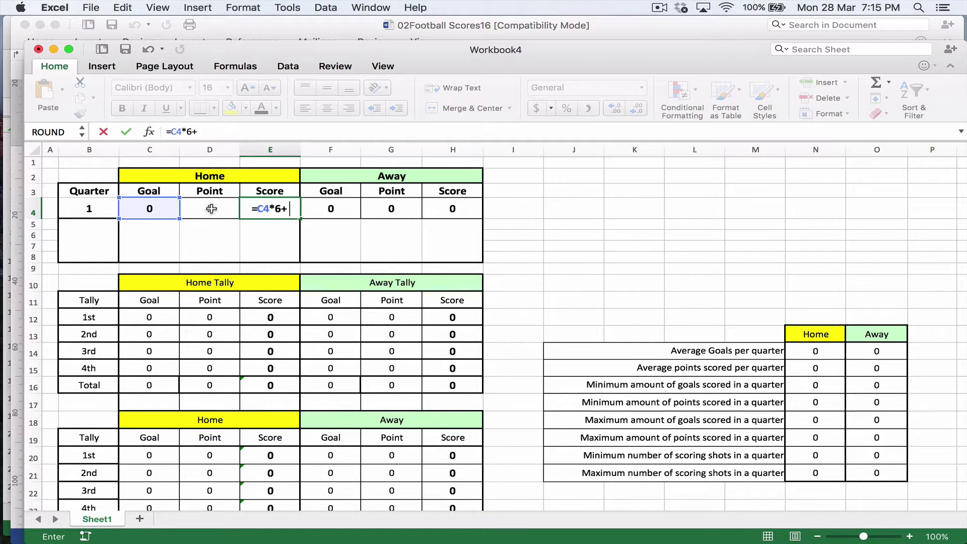
{"action": "left_click", "coordinate": [210, 212]}
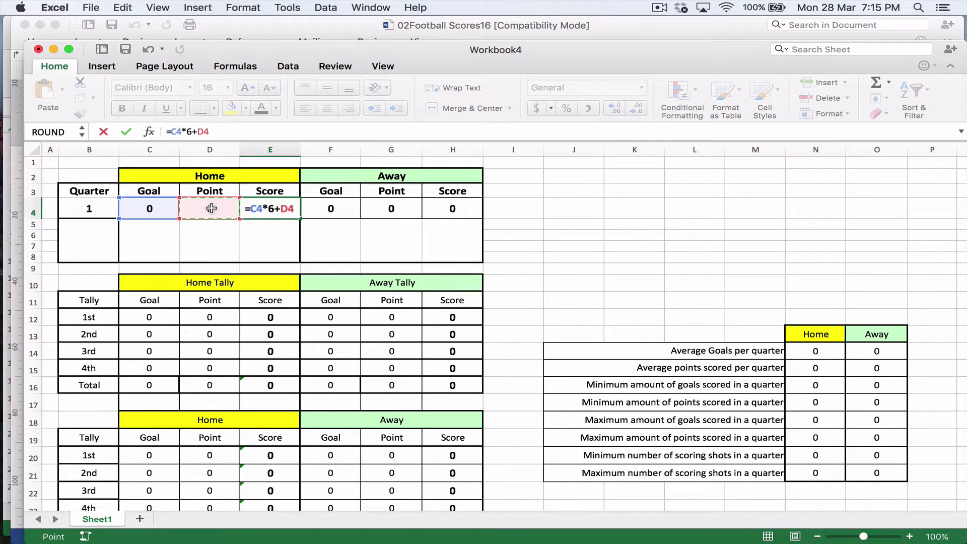
{"action": "key", "text": "Return"}
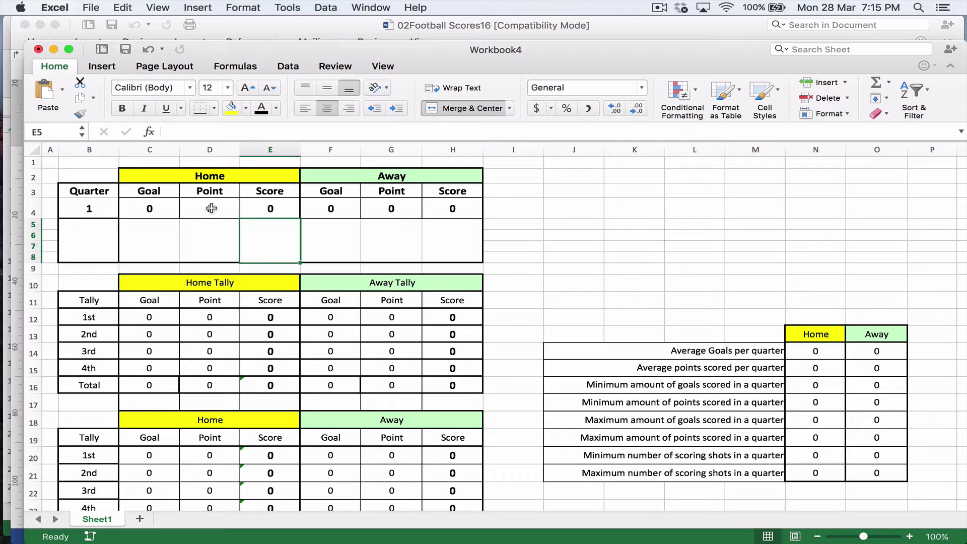
Copy the Home Score formula from E4 into the Away Score cell H4.
{"action": "left_click", "coordinate": [272, 208]}
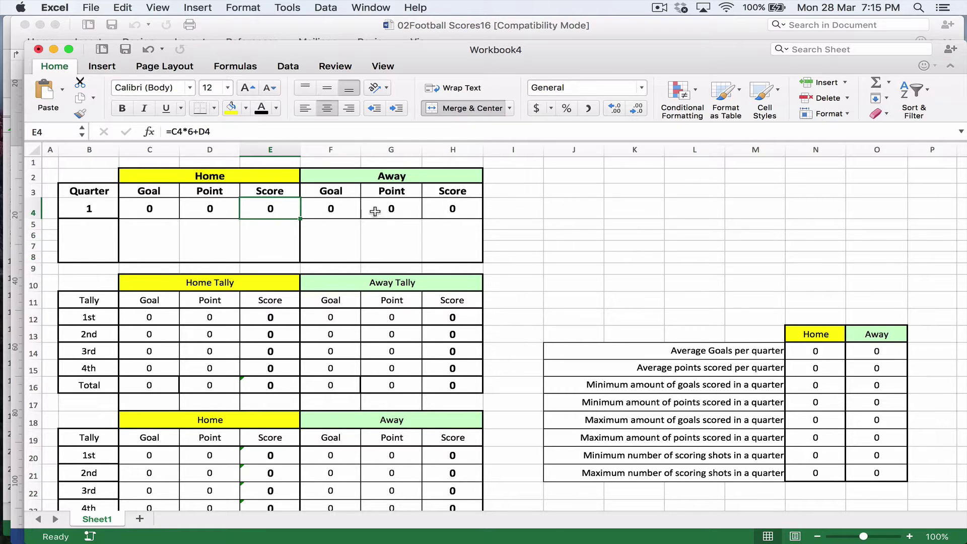
{"action": "left_click", "coordinate": [452, 209]}
{"action": "left_click", "coordinate": [276, 209]}
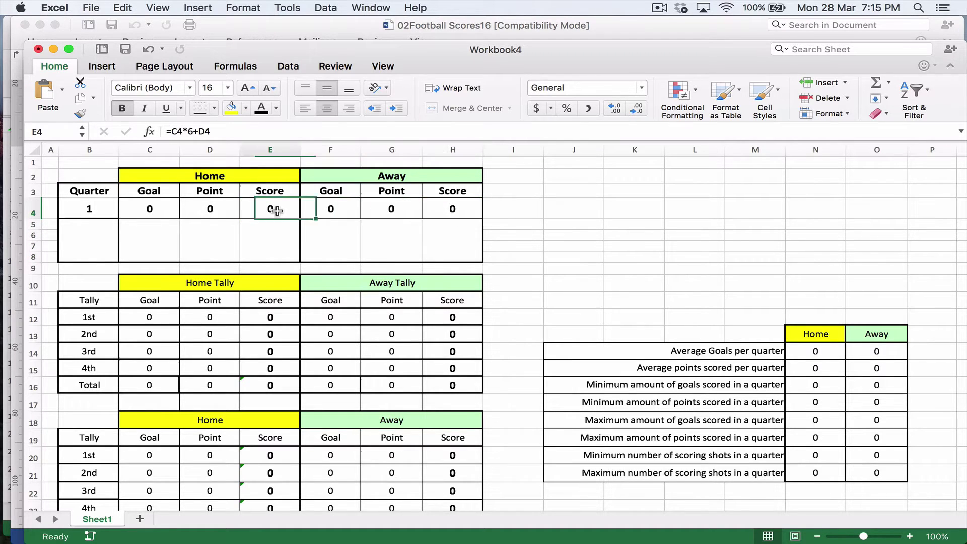
{"action": "key", "text": "super+c"}
{"action": "left_click", "coordinate": [428, 209]}
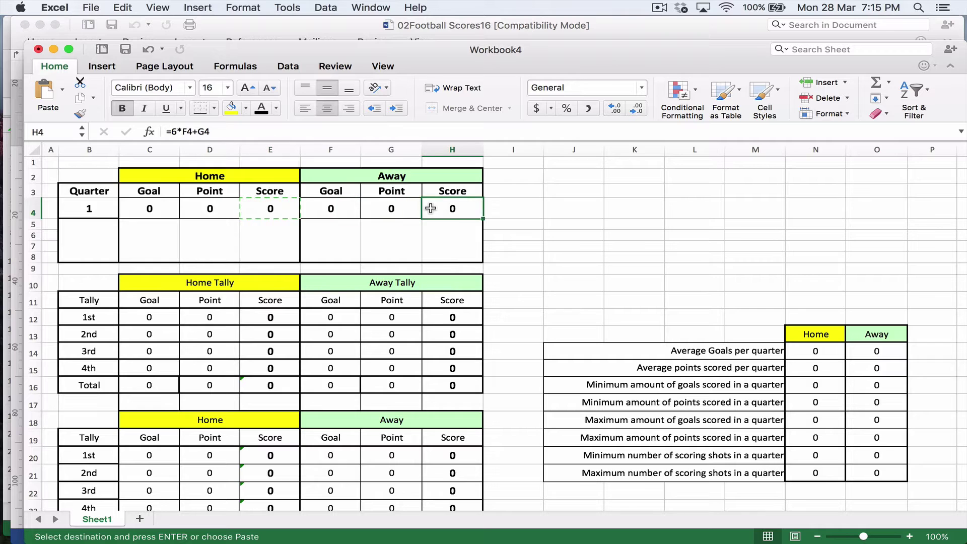
{"action": "key", "text": "super+v"}
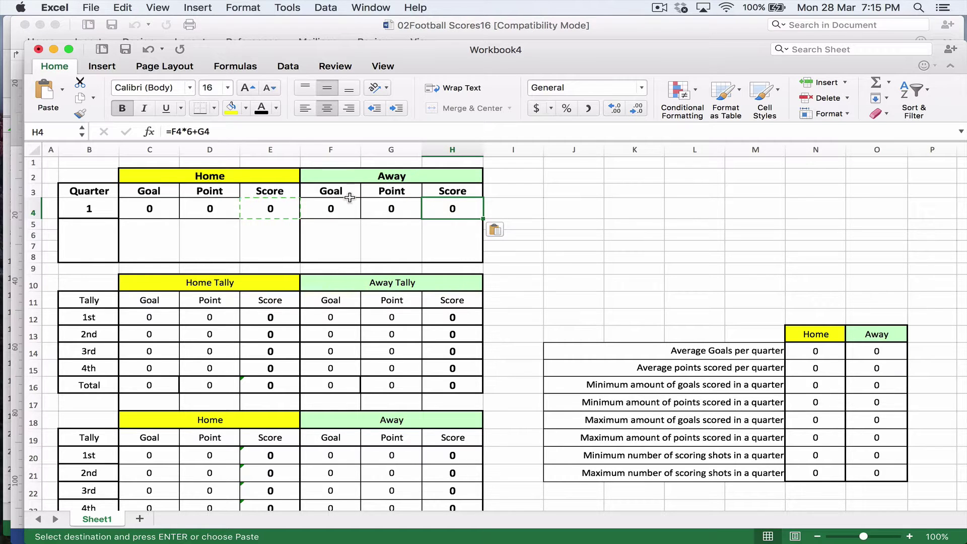
Check which goal and point cells the score formulas in H4 and E4 refer to.
{"action": "left_click", "coordinate": [178, 131]}
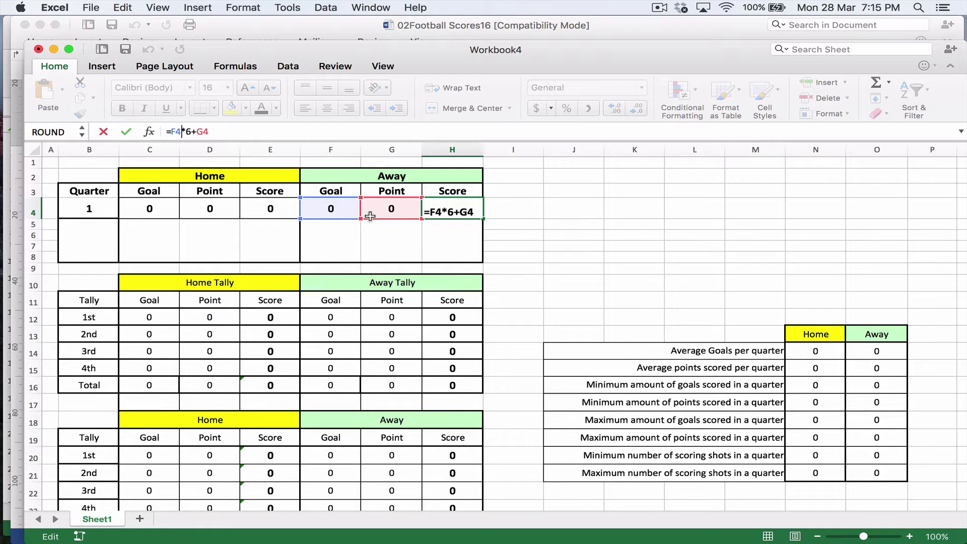
{"action": "key", "text": "Return"}
{"action": "left_click", "coordinate": [281, 206]}
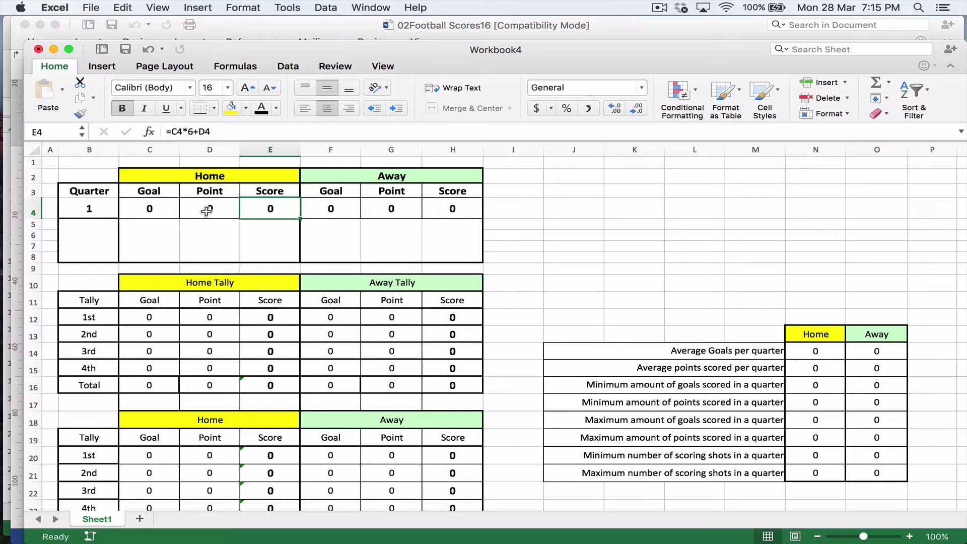
{"action": "left_click", "coordinate": [463, 210]}
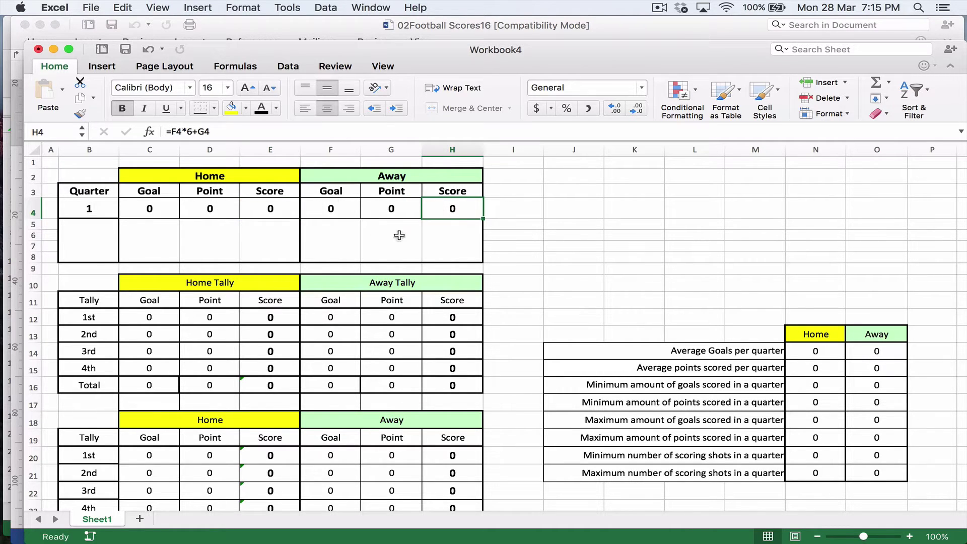
{"action": "left_click", "coordinate": [266, 237]}
{"action": "left_click", "coordinate": [262, 210]}
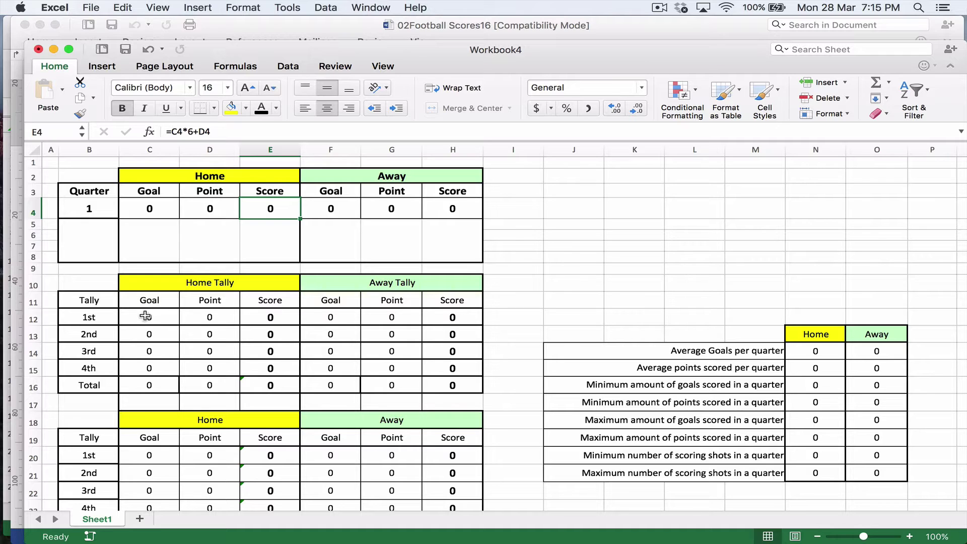
Fill in quarter 1 in row 4 with 1 goal and 1 point for Home, and 2 goals and 2 points for Away.
{"action": "left_click", "coordinate": [158, 207]}
{"action": "type", "text": "1"}
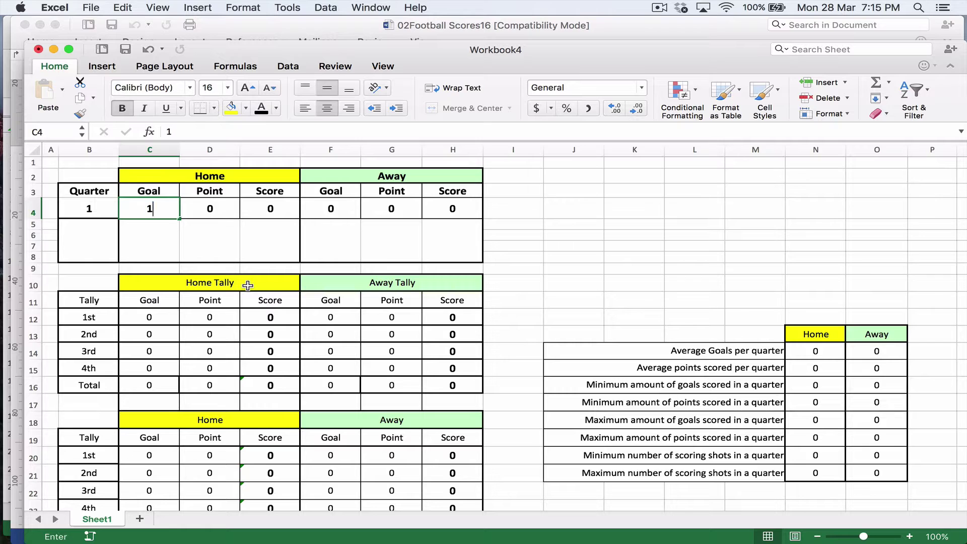
{"action": "key", "text": "Tab"}
{"action": "type", "text": "1"}
{"action": "key", "text": "Tab"}
{"action": "key", "text": "Tab"}
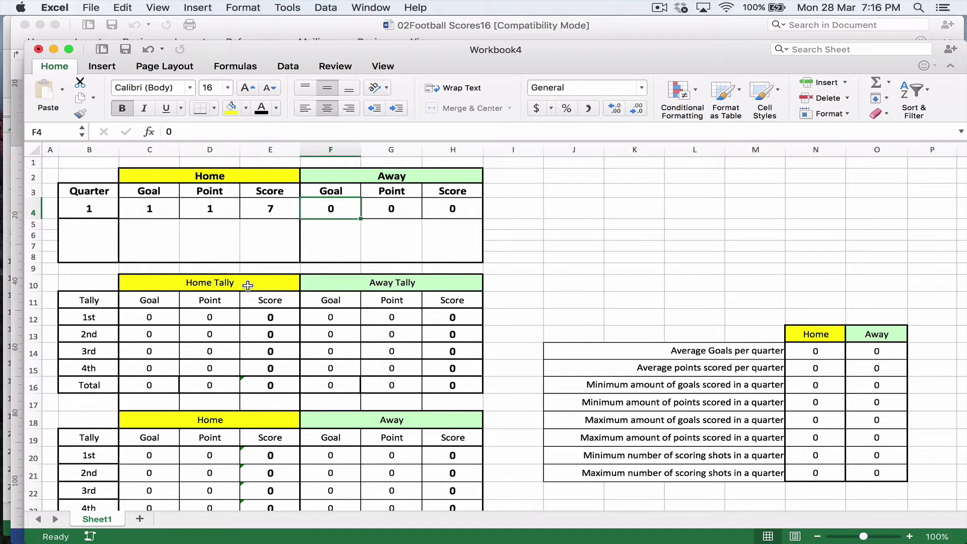
{"action": "type", "text": "2"}
{"action": "key", "text": "Tab"}
{"action": "type", "text": "2"}
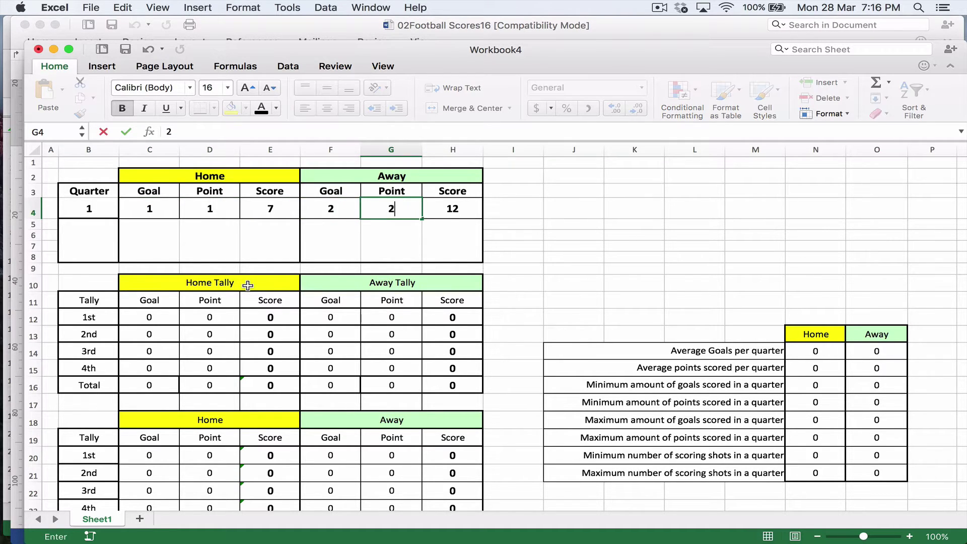
Copy the quarter results C4:H4 into the 1st row of the tally table, starting at C12.
{"action": "left_click_drag", "start_coordinate": [146, 208], "coordinate": [453, 208]}
{"action": "key", "text": "cmd+c"}
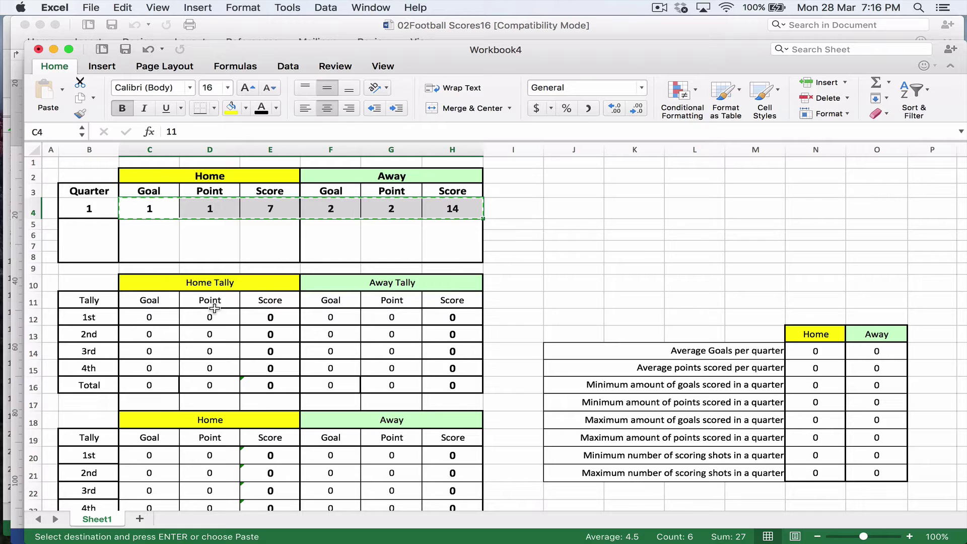
{"action": "left_click", "coordinate": [146, 316]}
{"action": "key", "text": "super+v"}
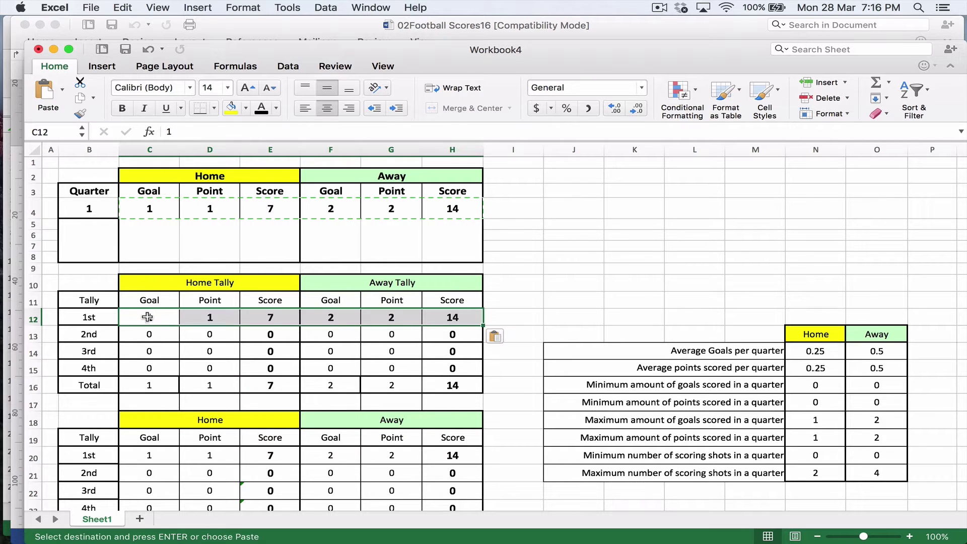
Change the row 4 results to 2 goals and 3 points for Home, and 4 goals and 4 points for Away.
{"action": "left_click", "coordinate": [155, 211]}
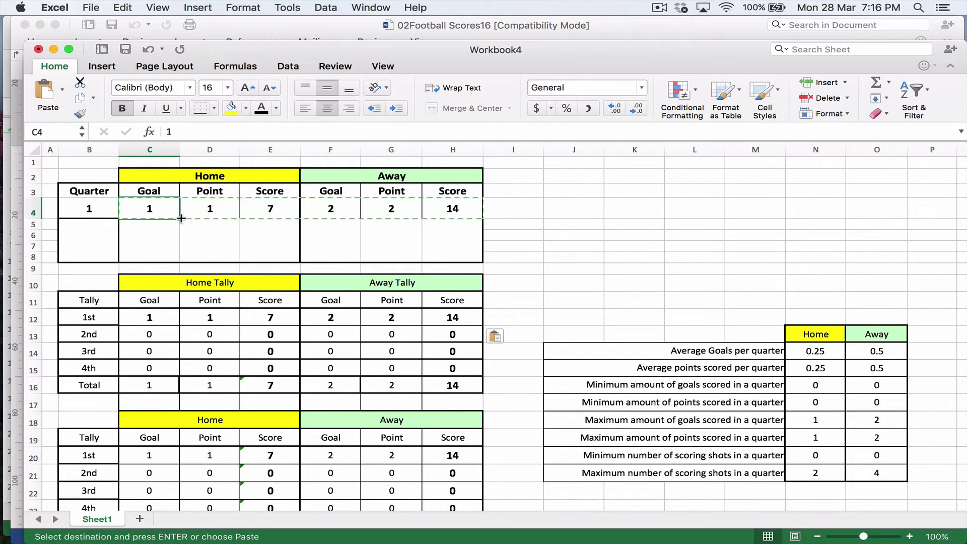
{"action": "type", "text": "2"}
{"action": "key", "text": "Tab"}
{"action": "type", "text": "3"}
{"action": "key", "text": "Tab"}
{"action": "key", "text": "Tab"}
{"action": "type", "text": "4"}
{"action": "key", "text": "Tab"}
{"action": "type", "text": "4"}
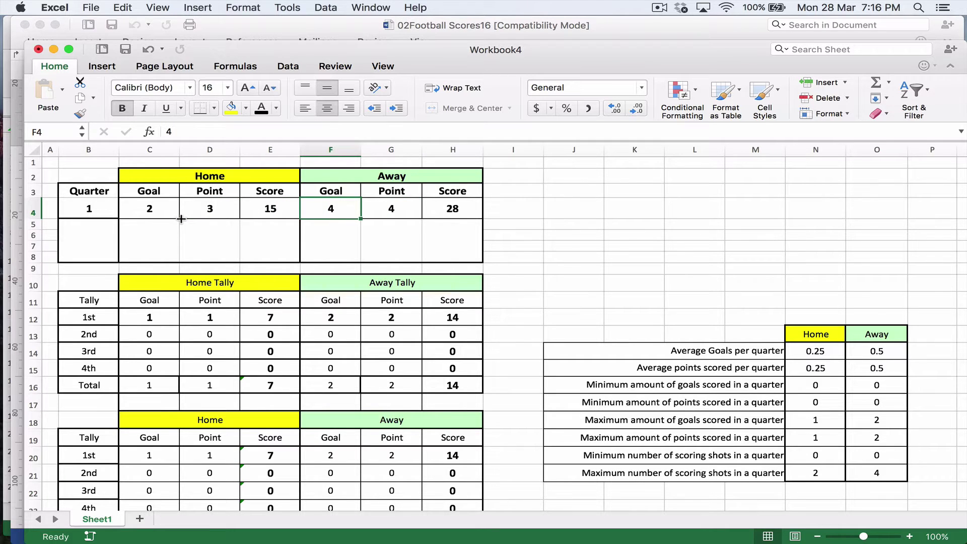
Set the quarter number in B4 to 2.
{"action": "left_click", "coordinate": [110, 208]}
{"action": "type", "text": "2"}
{"action": "key", "text": "Tab"}
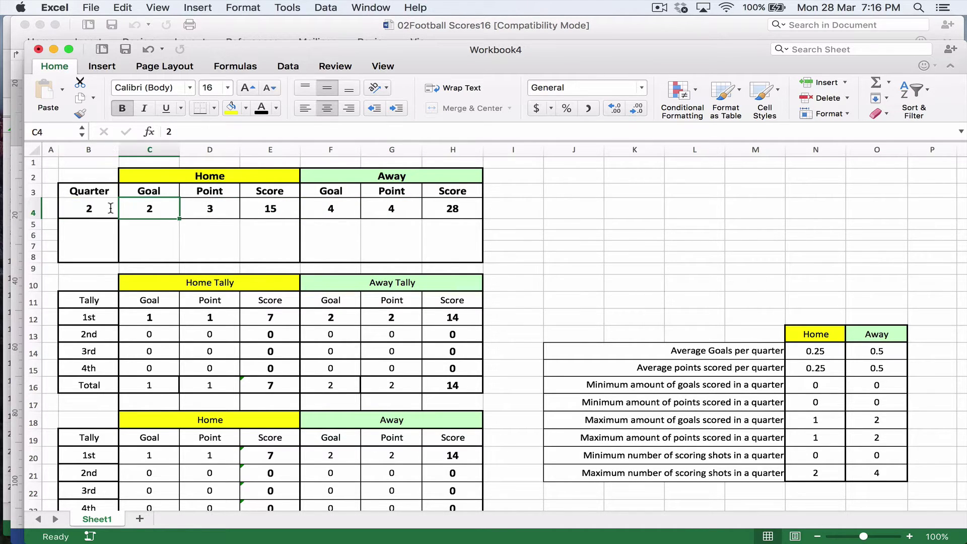
{"action": "left_click_drag", "start_coordinate": [151, 208], "coordinate": [452, 208]}
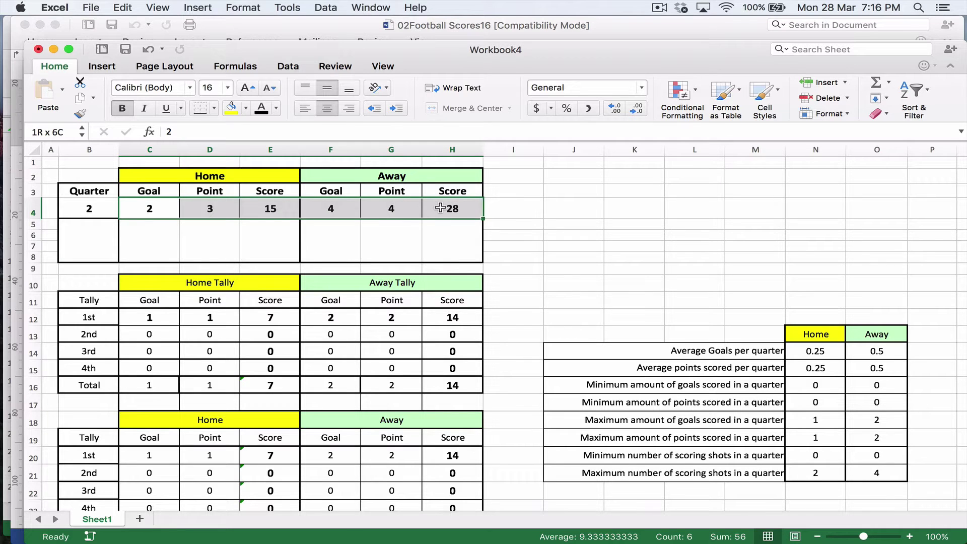
{"action": "left_click", "coordinate": [145, 334]}
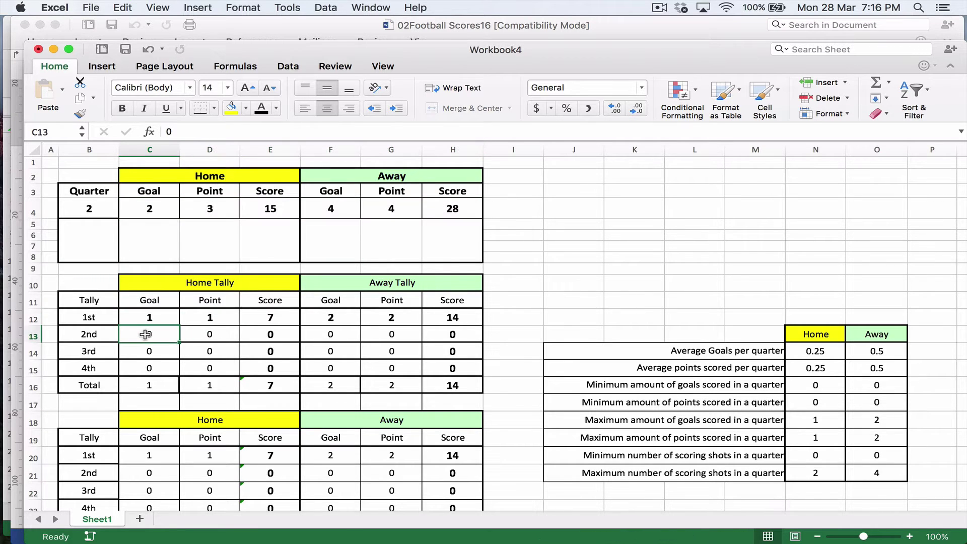
{"action": "left_click_drag", "start_coordinate": [151, 208], "coordinate": [434, 209]}
{"action": "left_click", "coordinate": [157, 333]}
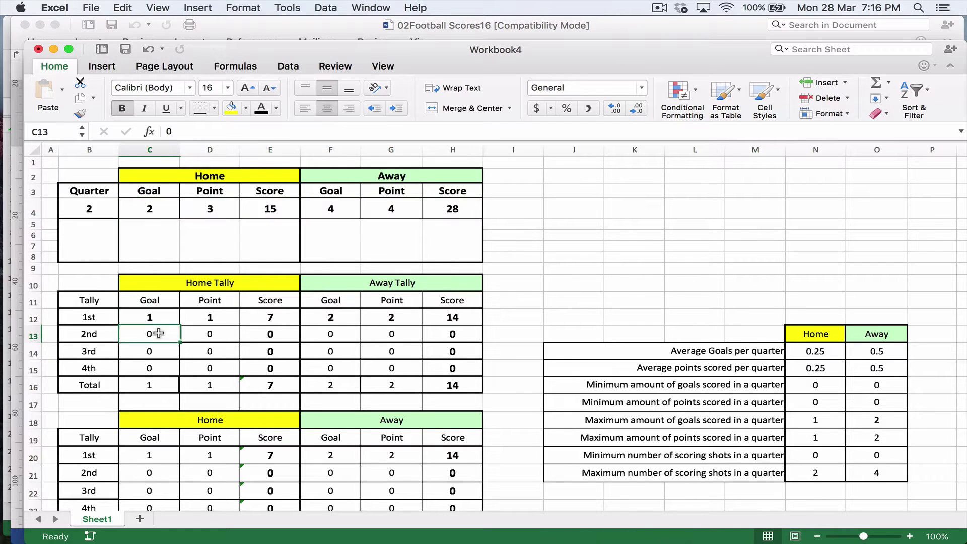
{"action": "right_click", "coordinate": [160, 333]}
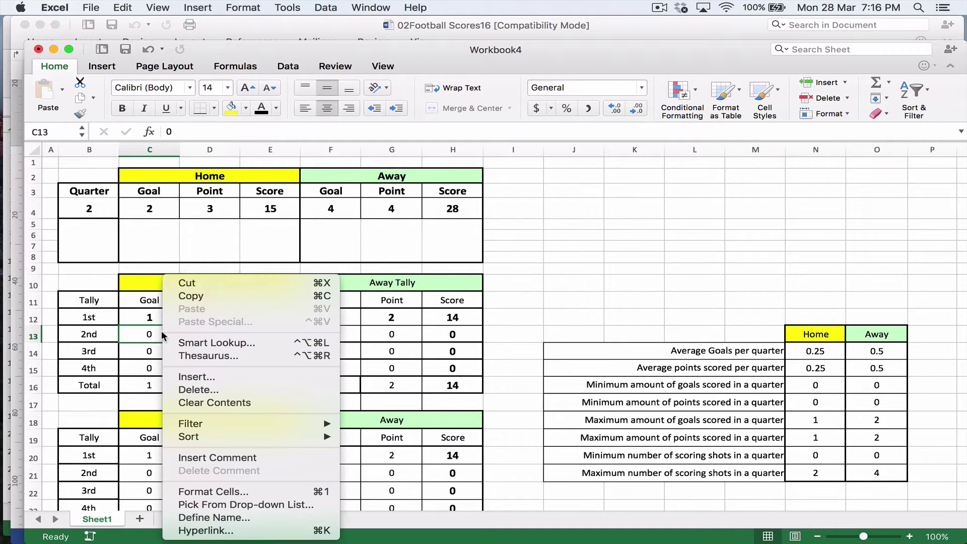
{"action": "left_click", "coordinate": [151, 336]}
Copy the quarter results C4:H4 into the 2nd row of the tally table, starting at C13.
{"action": "left_click_drag", "start_coordinate": [154, 209], "coordinate": [458, 210]}
{"action": "right_click", "coordinate": [457, 209]}
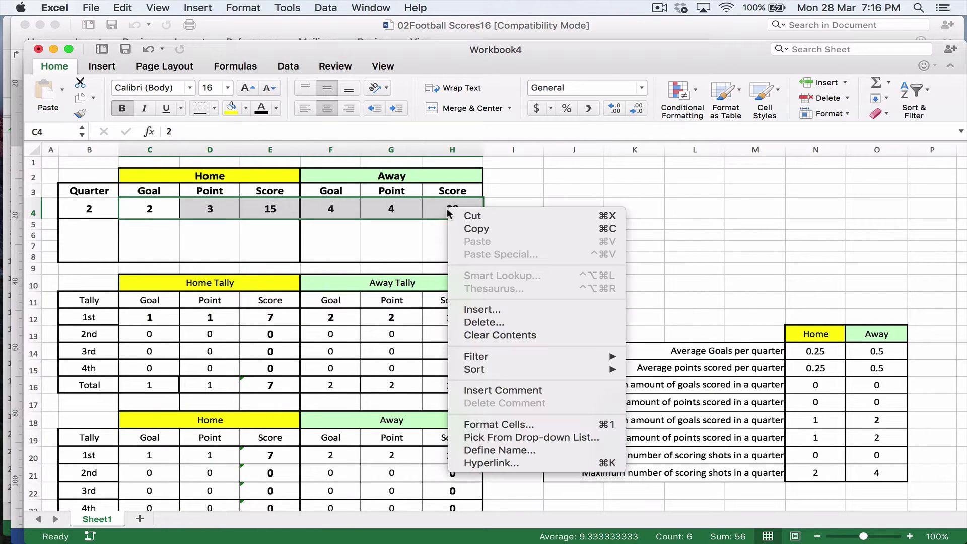
{"action": "left_click", "coordinate": [474, 220]}
{"action": "left_click", "coordinate": [144, 335]}
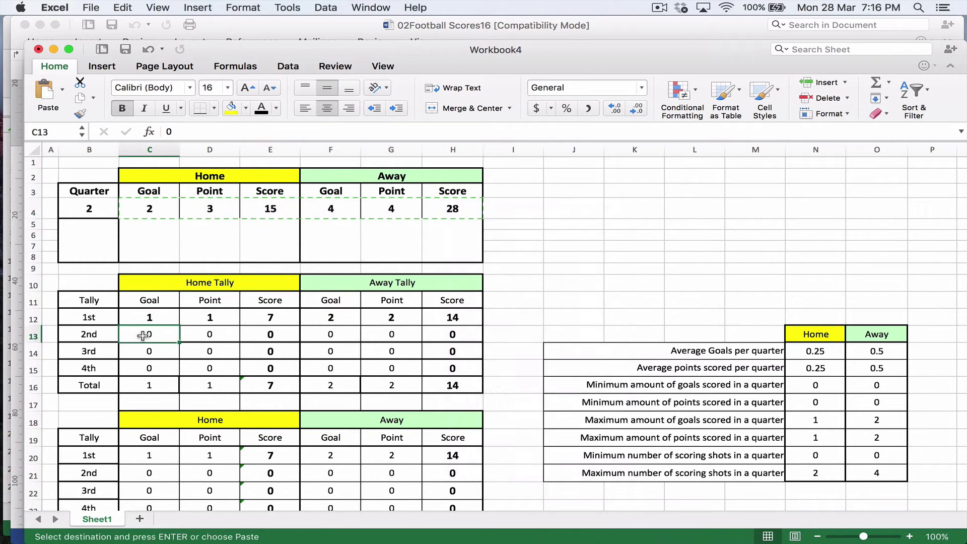
{"action": "right_click", "coordinate": [144, 335]}
{"action": "left_click", "coordinate": [170, 309]}
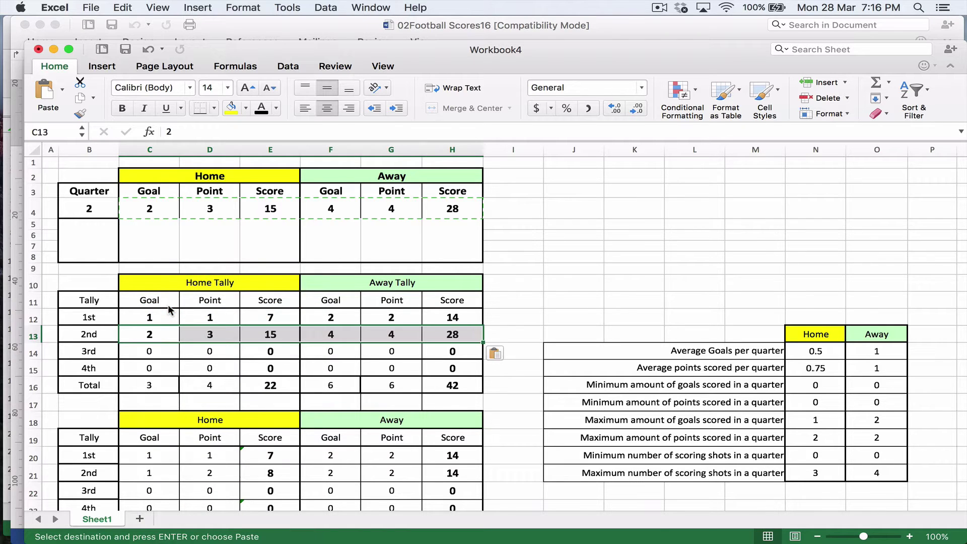
Examine the total formula in C16 and the 1st row of the lower Home and Away table.
{"action": "left_click", "coordinate": [157, 350]}
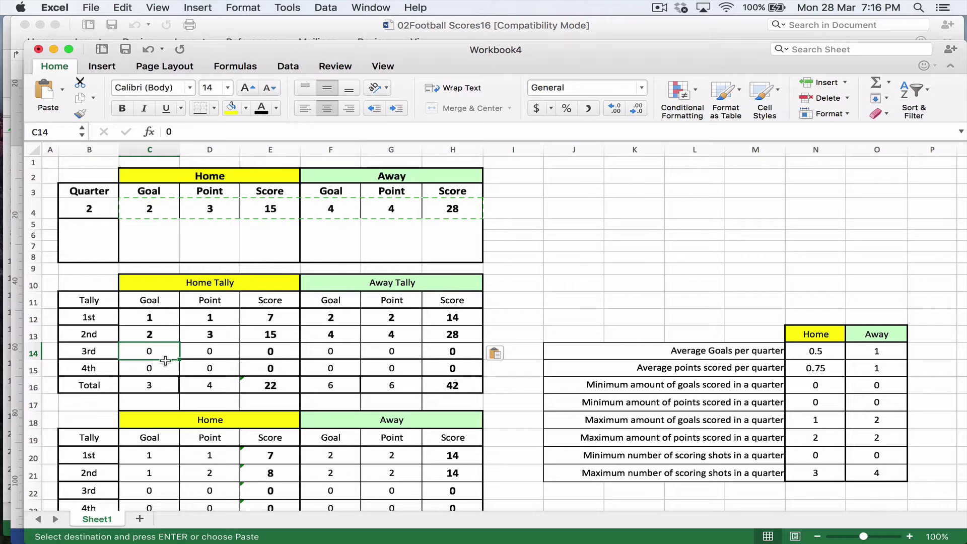
{"action": "left_click", "coordinate": [156, 386]}
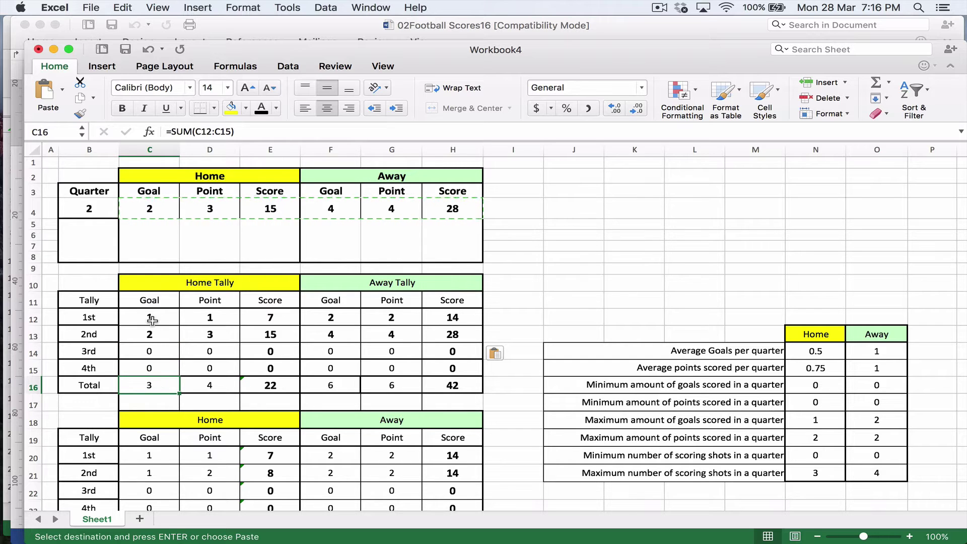
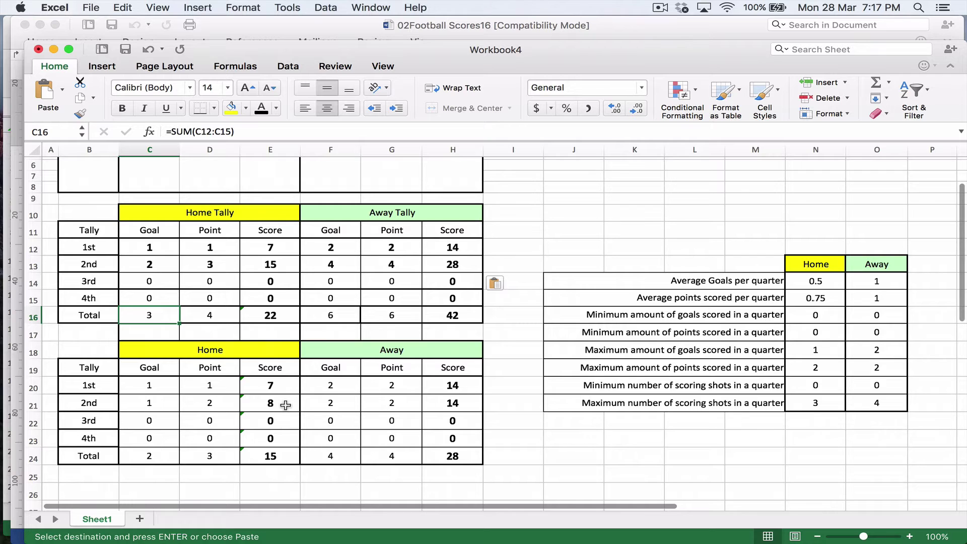
{"action": "scroll", "coordinate": [287, 405], "scroll_direction": "up", "scroll_amount": 3}
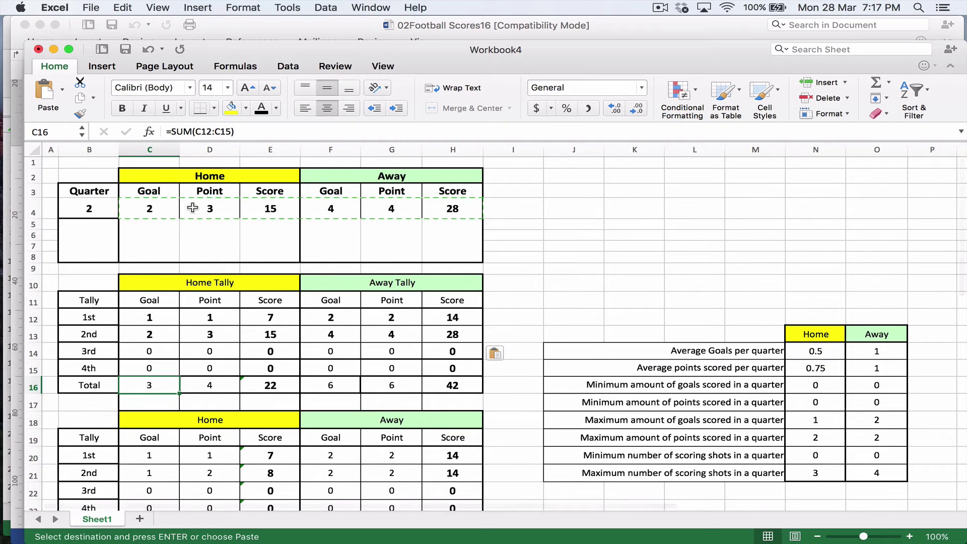
{"action": "scroll", "coordinate": [191, 277], "scroll_direction": "down", "scroll_amount": 2}
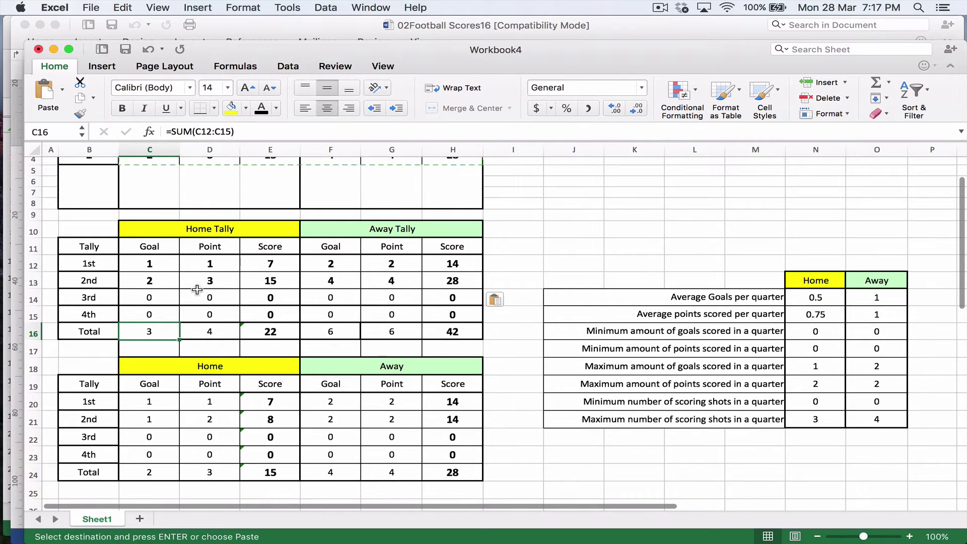
{"action": "scroll", "coordinate": [194, 284], "scroll_direction": "down", "scroll_amount": 1}
{"action": "key", "text": "Escape"}
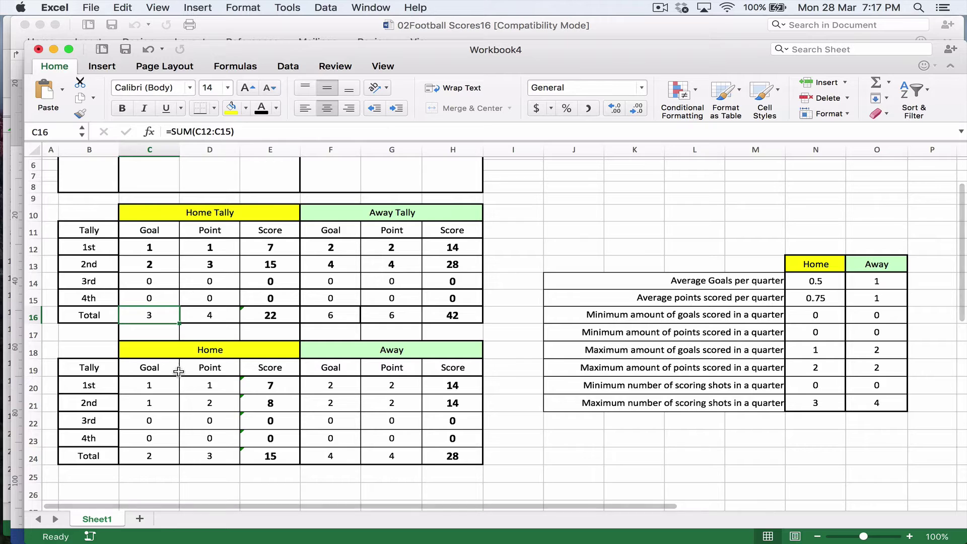
{"action": "left_click", "coordinate": [156, 386]}
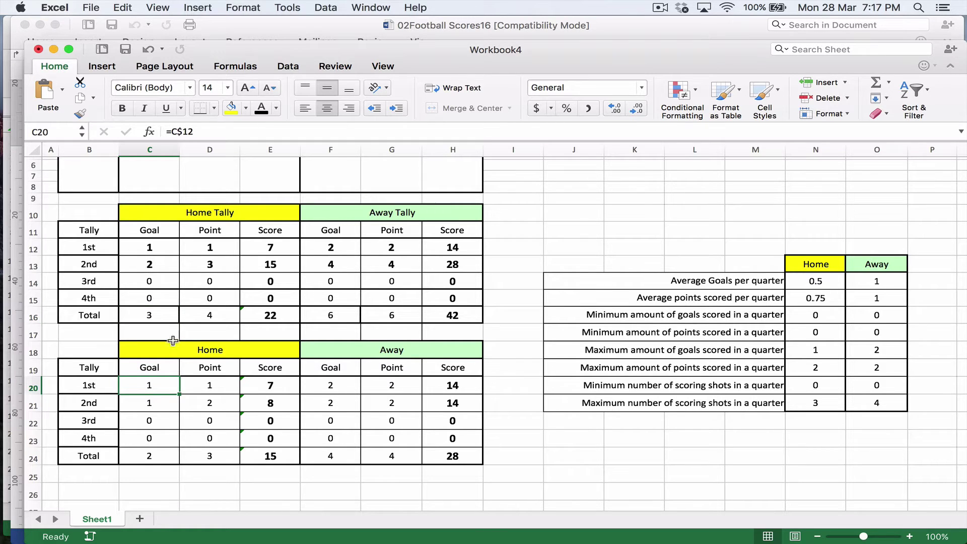
{"action": "left_click_drag", "start_coordinate": [151, 387], "coordinate": [449, 387]}
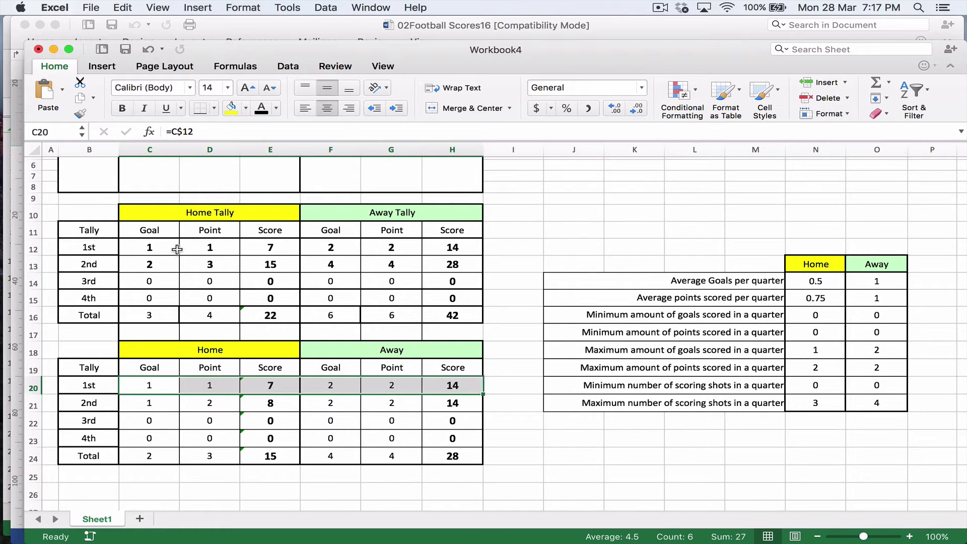
Link the 1st row's Home Goal and Point in the lower table to the tally with =C12 in C20 and =D12 in D20.
{"action": "left_click", "coordinate": [159, 385]}
{"action": "type", "text": "="}
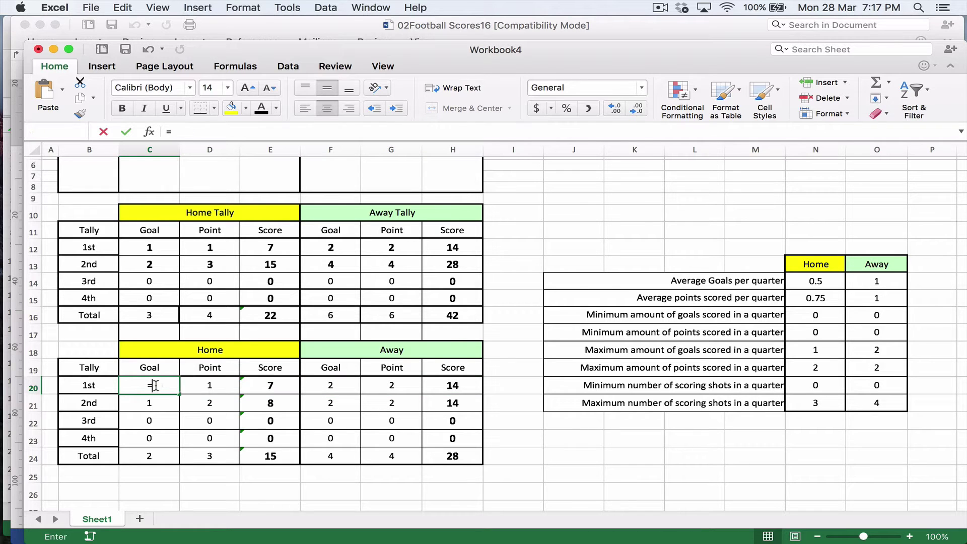
{"action": "left_click", "coordinate": [150, 244]}
{"action": "key", "text": "Return"}
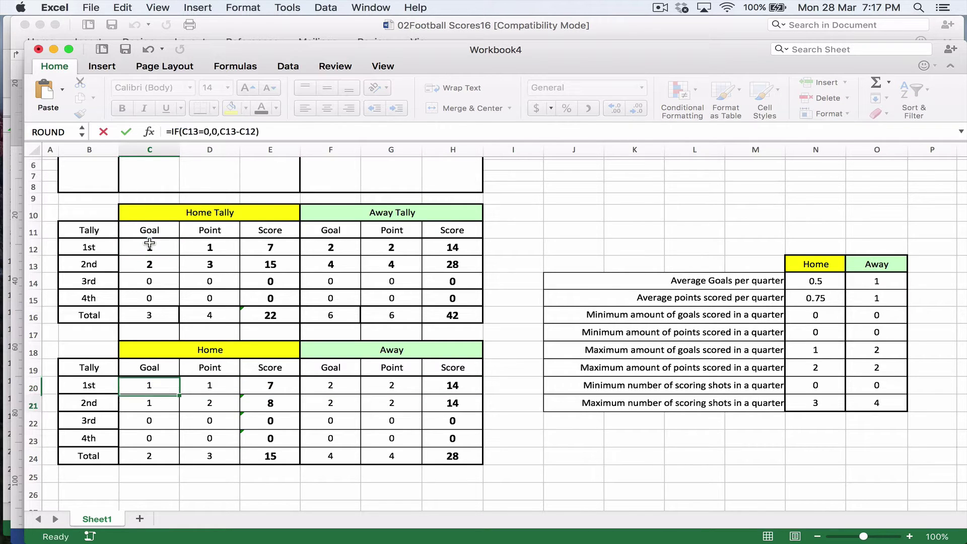
{"action": "key", "text": "Up"}
{"action": "key", "text": "Right"}
{"action": "type", "text": "="}
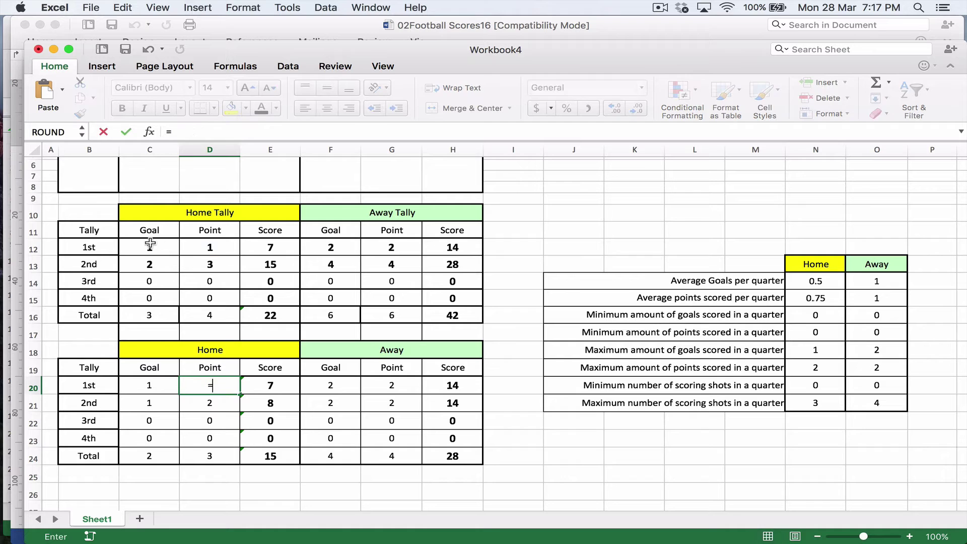
{"action": "left_click", "coordinate": [219, 251]}
{"action": "key", "text": "Return"}
Link the 1st row's Home Score in E20 to the tally score in E12.
{"action": "key", "text": "Right"}
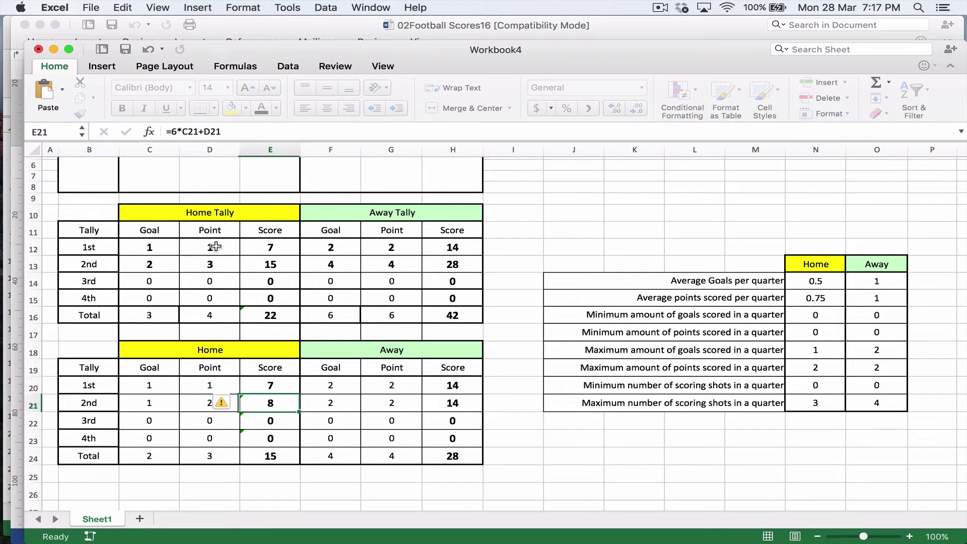
{"action": "key", "text": "Up"}
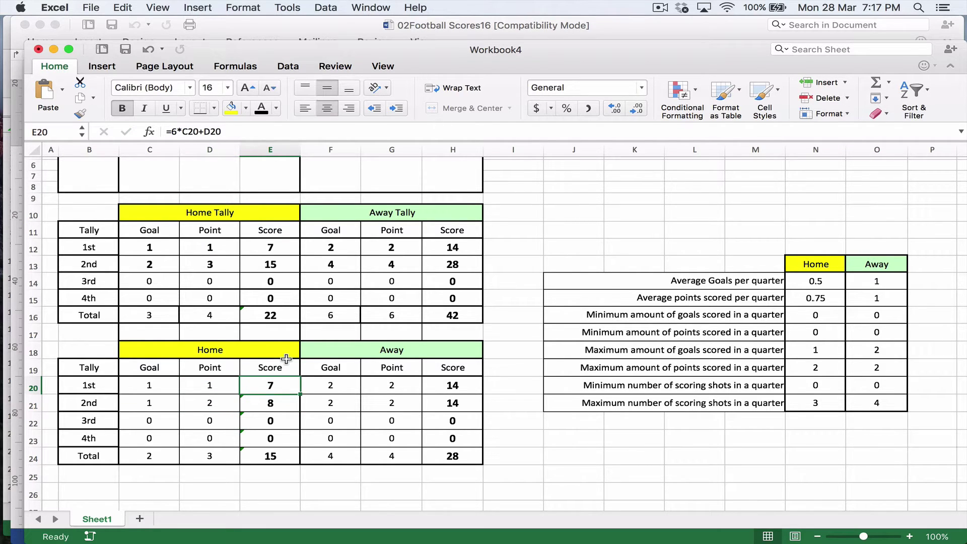
{"action": "type", "text": "="}
{"action": "left_click", "coordinate": [280, 247]}
{"action": "key", "text": "Return"}
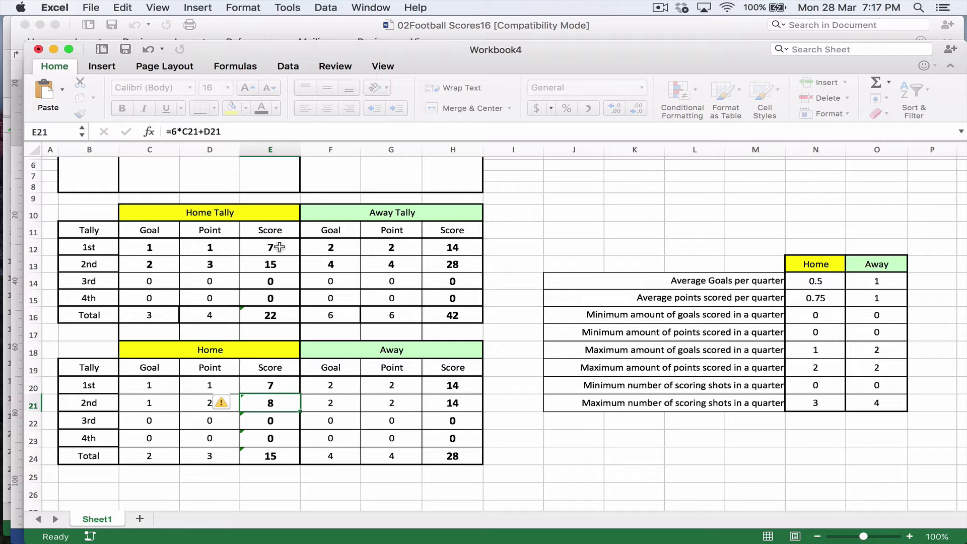
Copy the Home link formulas in C20:E20 across to the Away cells F20:H20.
{"action": "key", "text": "Up"}
{"action": "key", "text": "Left"}
{"action": "key", "text": "Left"}
{"action": "key", "text": "shift+Right"}
{"action": "key", "text": "shift+Right"}
{"action": "key", "text": "super+c"}
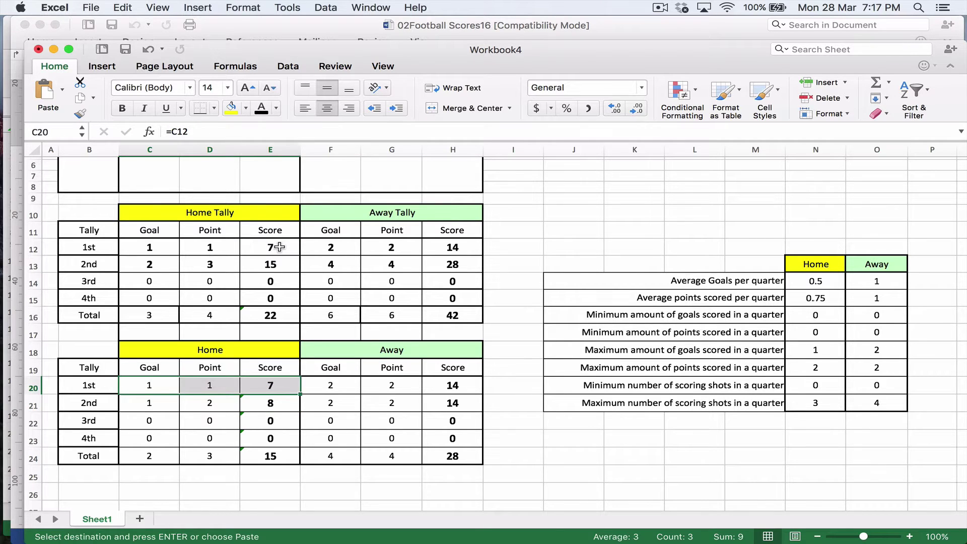
{"action": "key", "text": "Right"}
{"action": "key", "text": "Right"}
{"action": "key", "text": "Right"}
{"action": "key", "text": "super+v"}
{"action": "key", "text": "super+z"}
{"action": "key", "text": "Left"}
{"action": "key", "text": "Left"}
{"action": "key", "text": "Left"}
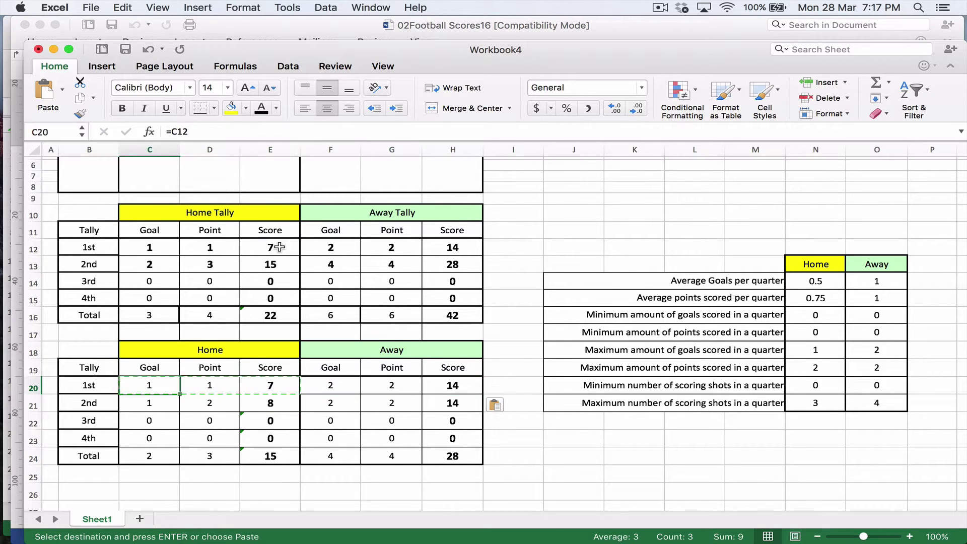
Enter the formula =C13-C20 in C21 for the 2nd quarter's Home goals.
{"action": "key", "text": "Down"}
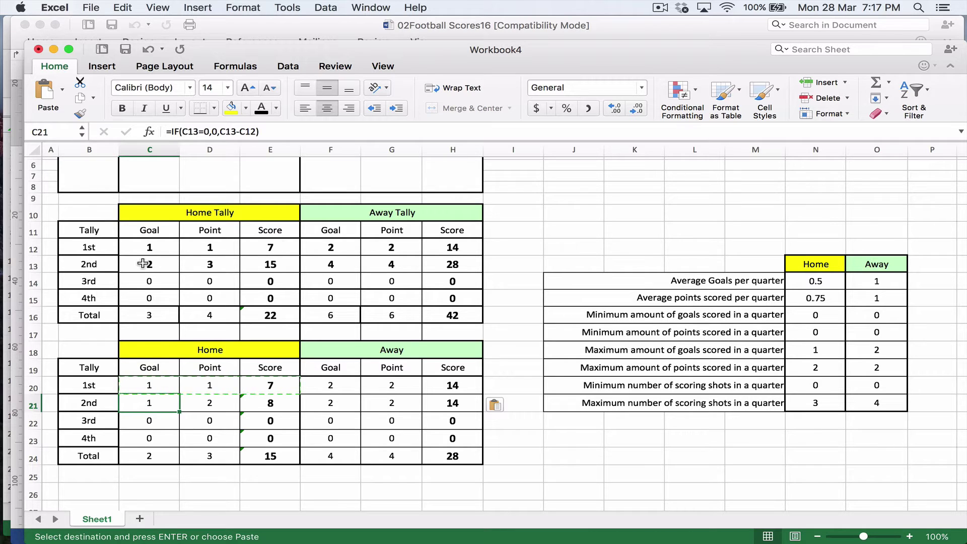
{"action": "type", "text": "="}
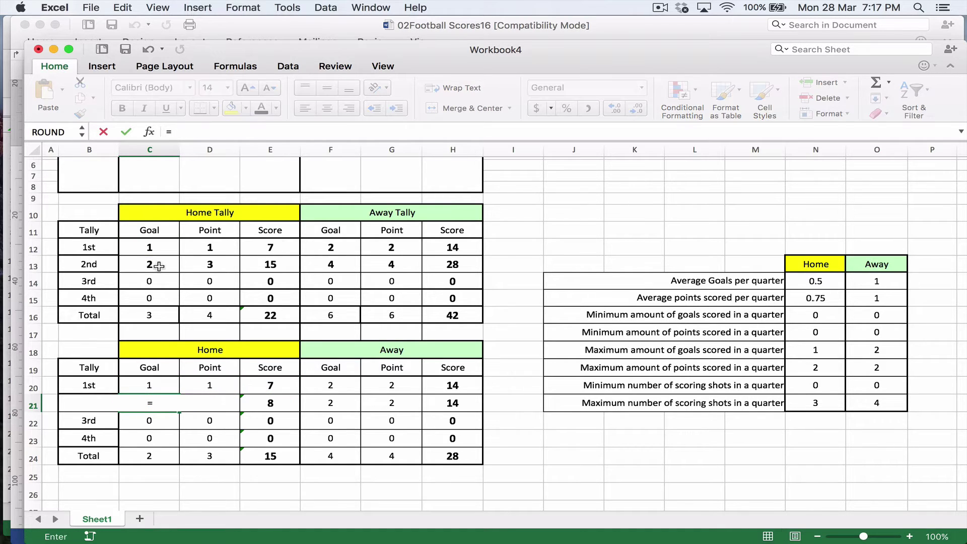
{"action": "left_click", "coordinate": [160, 264]}
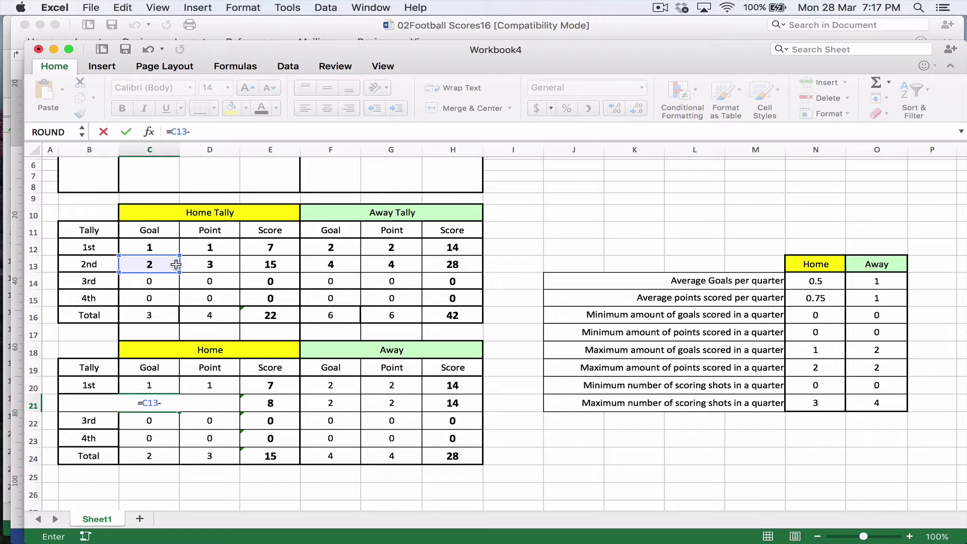
{"action": "type", "text": "-"}
{"action": "left_click", "coordinate": [158, 387]}
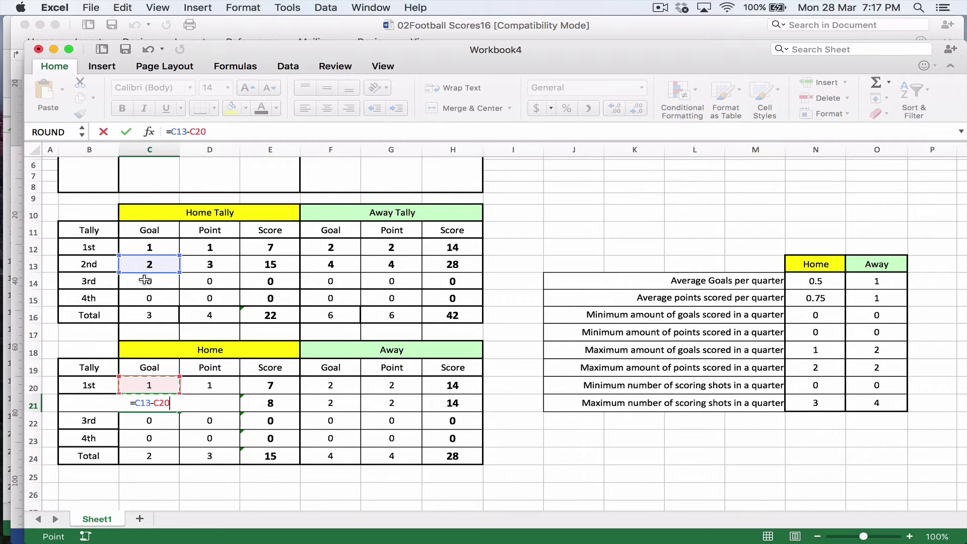
{"action": "key", "text": "Return"}
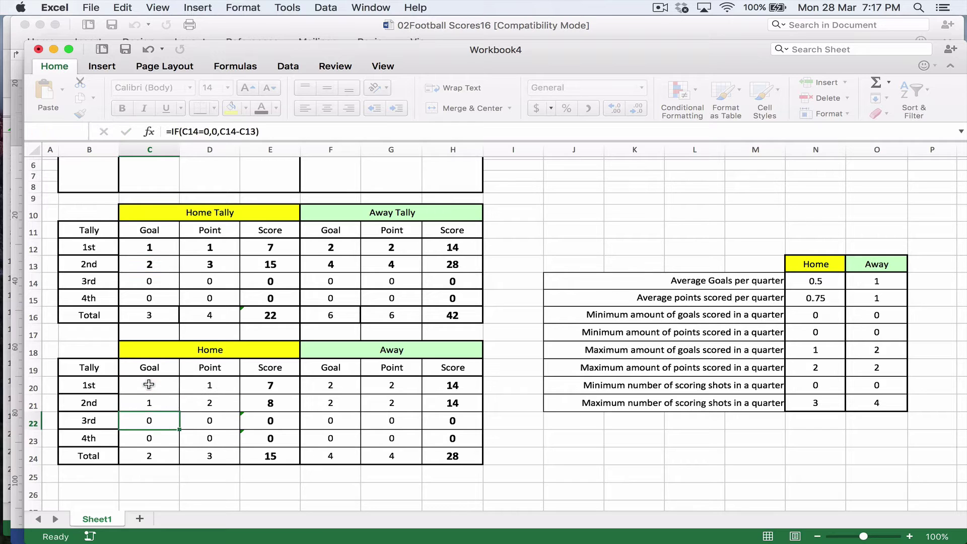
Copy the C21 subtraction formula to the 2nd row's Home Point and Score cells D21:E21.
{"action": "key", "text": "Up"}
{"action": "key", "text": "Right"}
{"action": "left_click", "coordinate": [147, 402]}
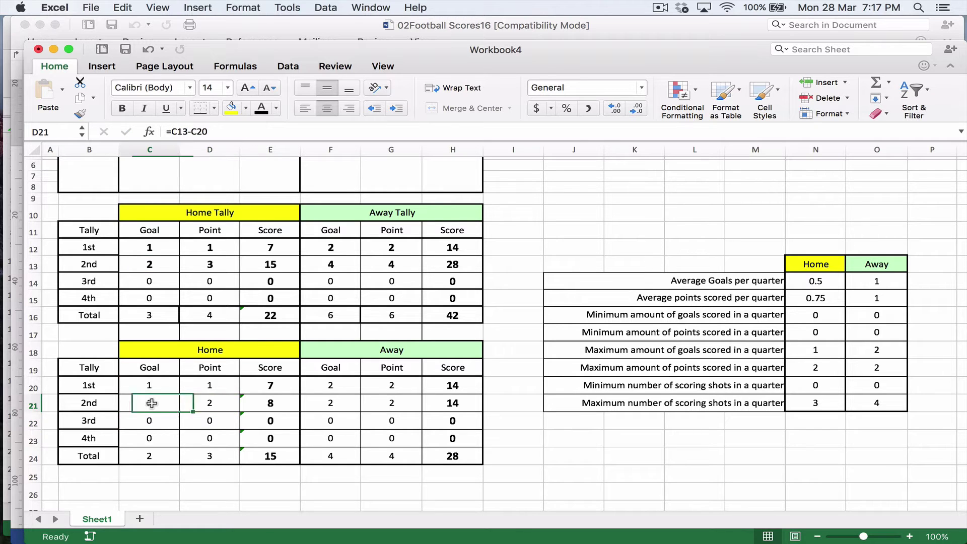
{"action": "key", "text": "cmd+c"}
{"action": "key", "text": "Right"}
{"action": "key", "text": "cmd+v"}
{"action": "key", "text": "Right"}
{"action": "key", "text": "Right"}
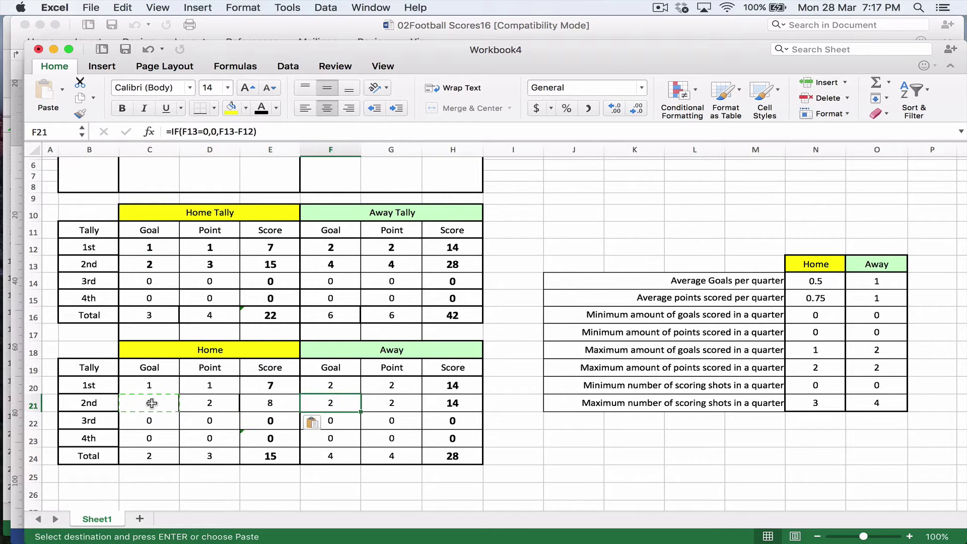
Copy the subtraction formula into the 2nd row's Away Goal, Point and Score cells F21:H21.
{"action": "key", "text": "super+v"}
{"action": "key", "text": "Right"}
{"action": "key", "text": "Right"}
{"action": "key", "text": "super+v"}
{"action": "key", "text": "Escape"}
{"action": "key", "text": "Left"}
{"action": "key", "text": "Left"}
{"action": "key", "text": "Left"}
{"action": "key", "text": "Left"}
{"action": "key", "text": "Left"}
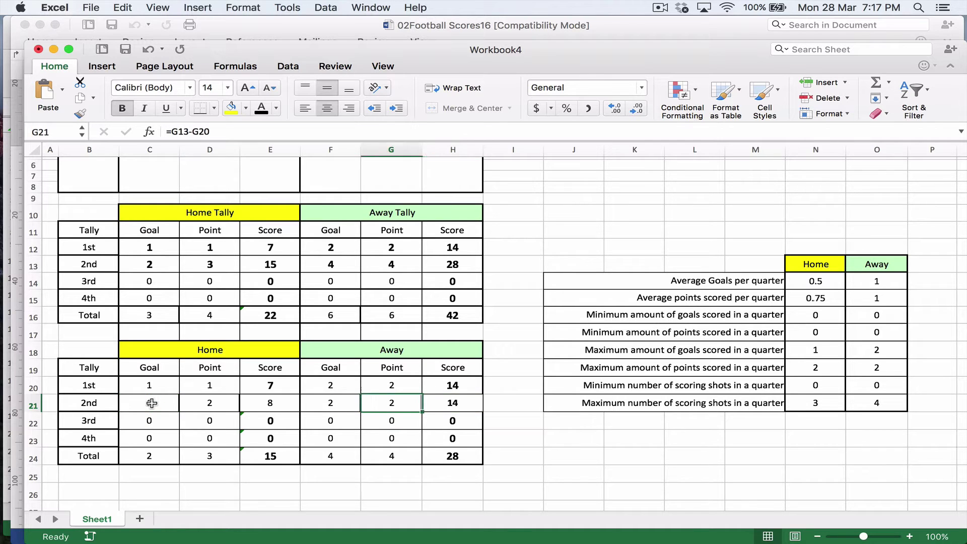
Copy the C21 formula to C22 and fill it across the 3rd row to H22.
{"action": "key", "text": "Down"}
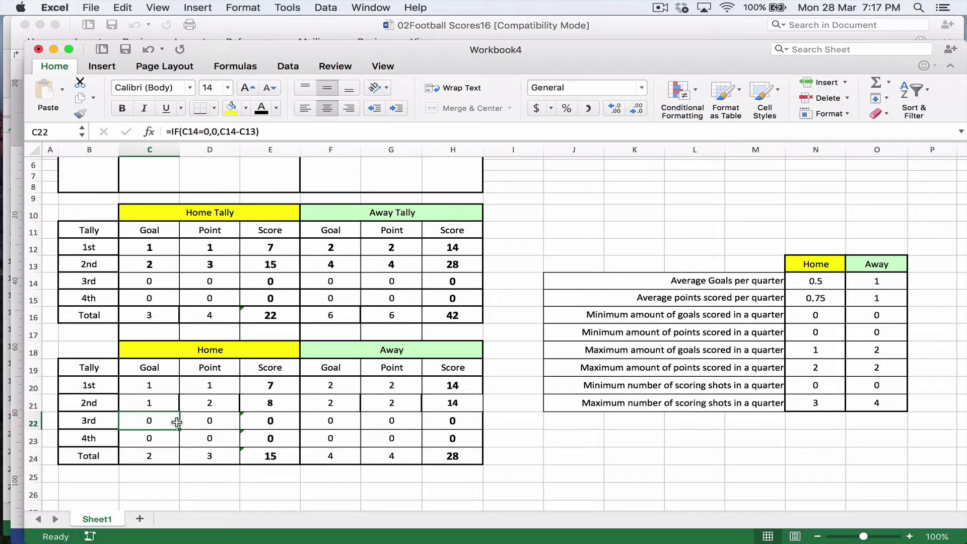
{"action": "key", "text": "Up"}
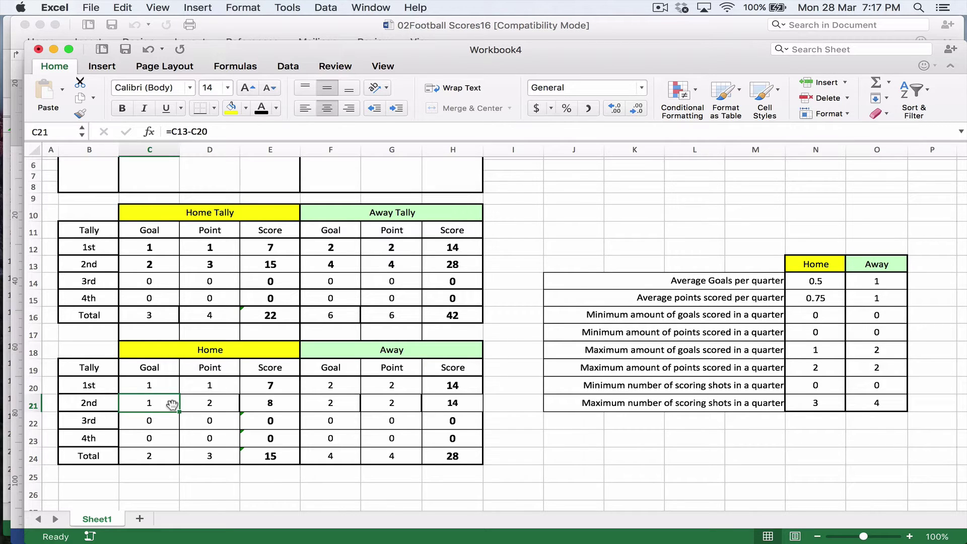
{"action": "key", "text": "super+c"}
{"action": "left_click", "coordinate": [147, 421]}
{"action": "key", "text": "super+v"}
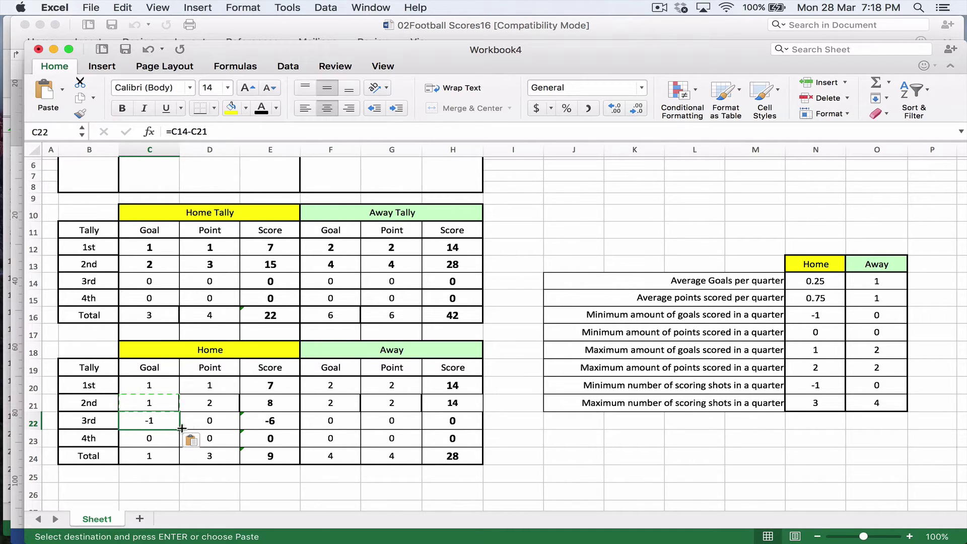
{"action": "left_click_drag", "start_coordinate": [182, 428], "coordinate": [455, 422]}
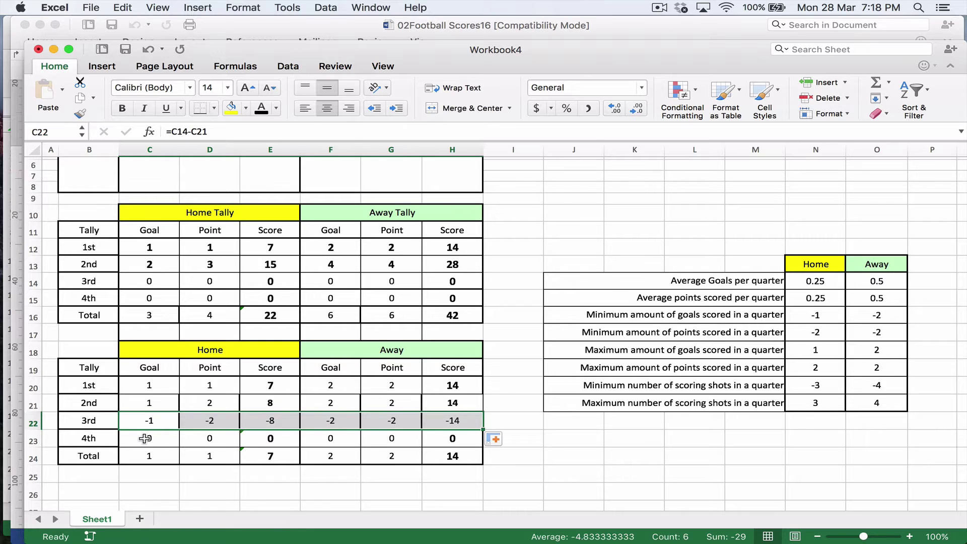
Copy the 3rd row formulas C22:H22 into the 4th row, starting at C23.
{"action": "key", "text": "super+c"}
{"action": "left_click", "coordinate": [161, 438]}
{"action": "key", "text": "super+v"}
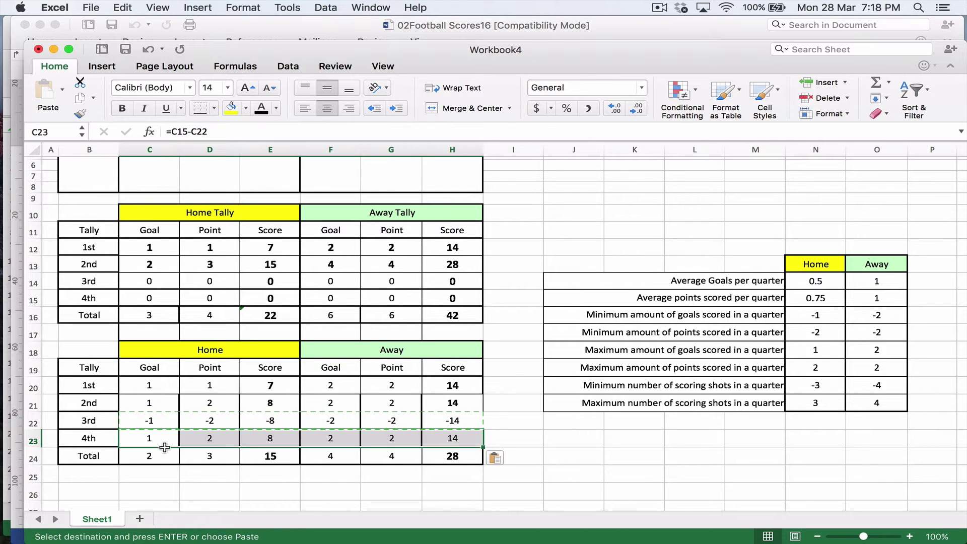
Total the Home Goal column in C24 with =SUM(C20:C23) and fill the formula across the Total row to H24.
{"action": "left_click", "coordinate": [158, 455]}
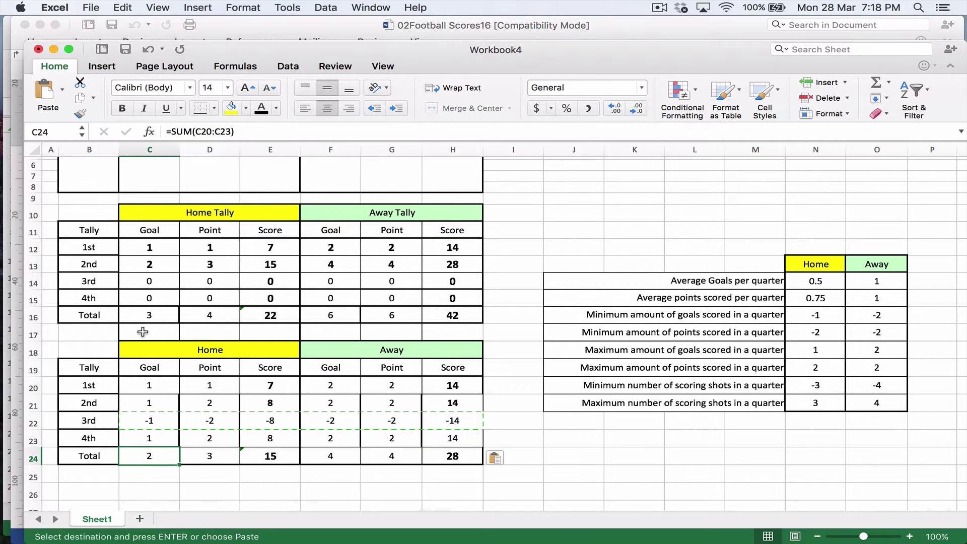
{"action": "type", "text": "=sum("}
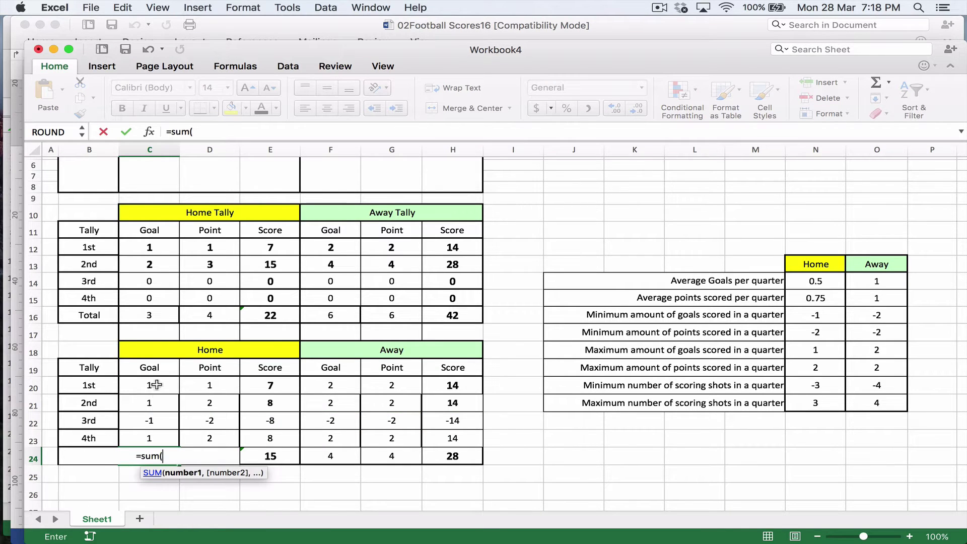
{"action": "left_click_drag", "start_coordinate": [156, 384], "coordinate": [151, 436]}
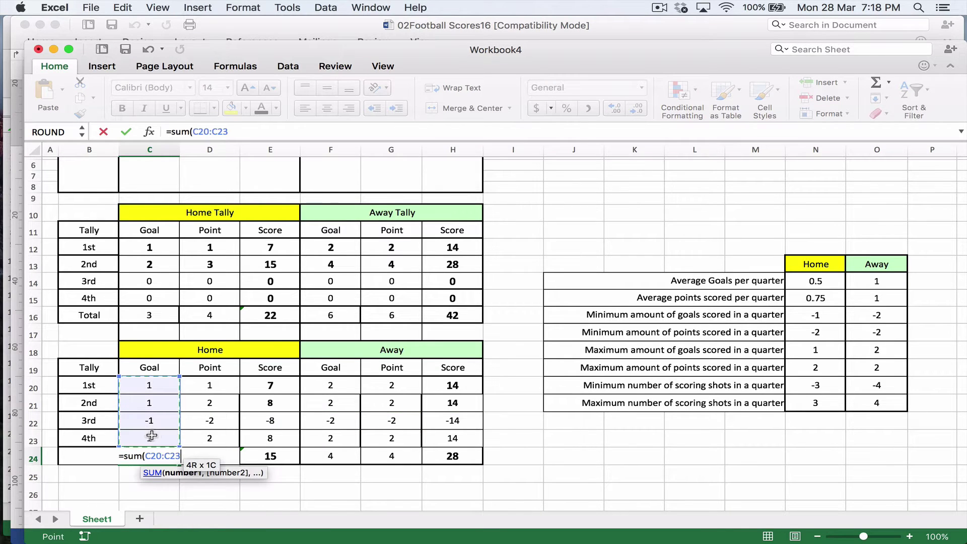
{"action": "type", "text": ")"}
{"action": "key", "text": "Return"}
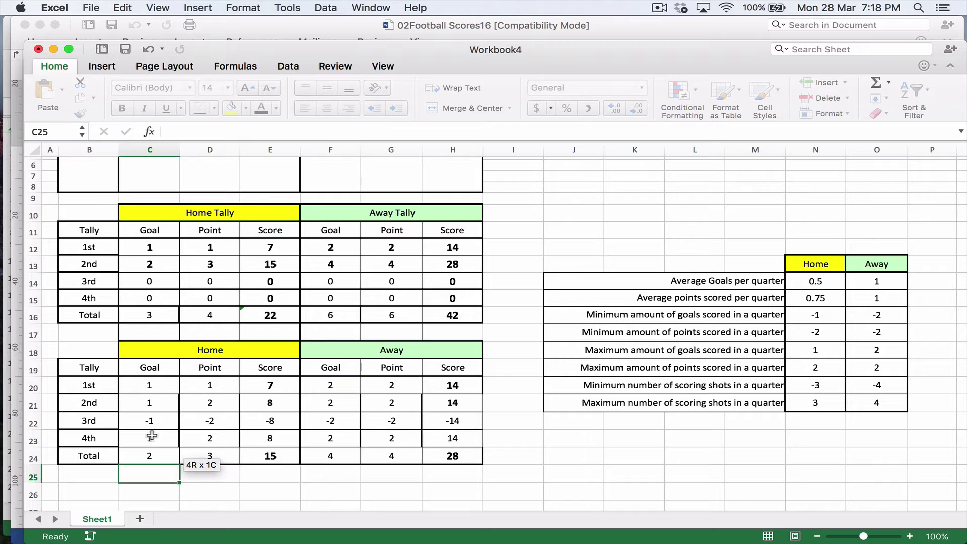
{"action": "key", "text": "Up"}
{"action": "left_click_drag", "start_coordinate": [179, 464], "coordinate": [474, 469]}
{"action": "left_click", "coordinate": [212, 426]}
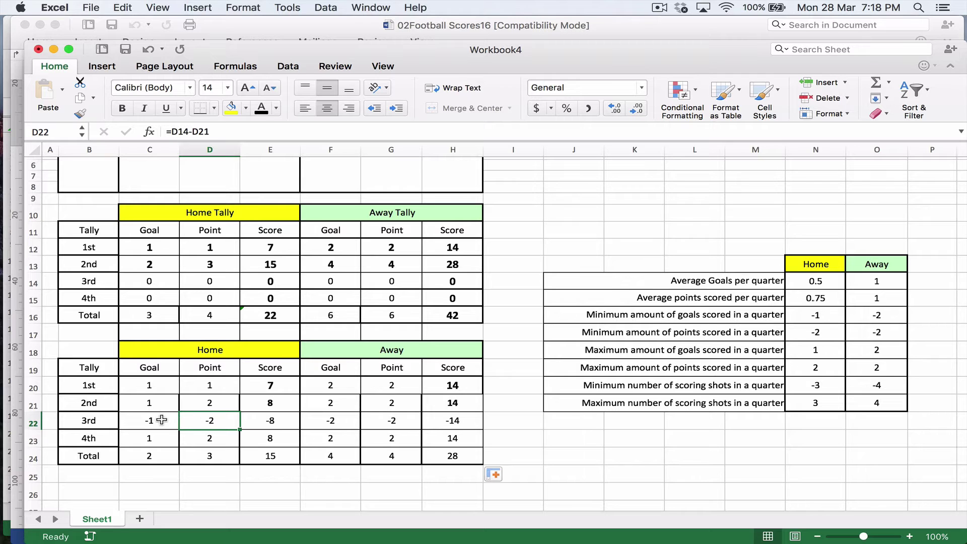
{"action": "scroll", "coordinate": [204, 347], "scroll_direction": "up", "scroll_amount": 2}
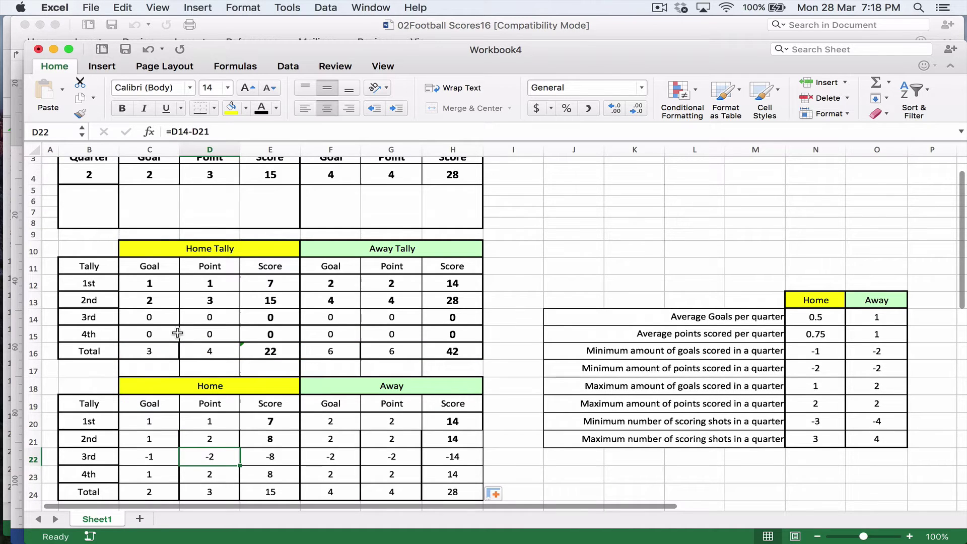
{"action": "left_click", "coordinate": [153, 301]}
{"action": "type", "text": "-D13-"}
{"action": "key", "text": "Right"}
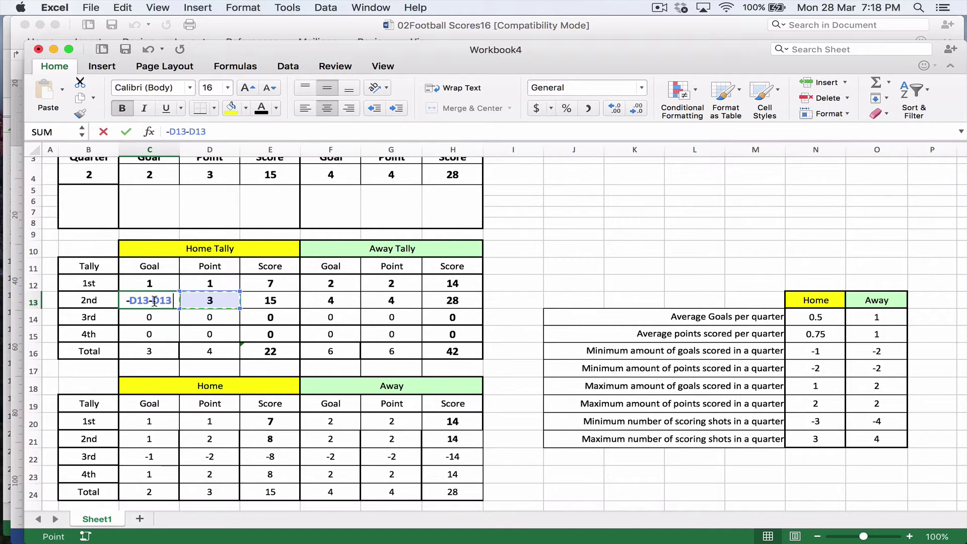
{"action": "key", "text": "Escape"}
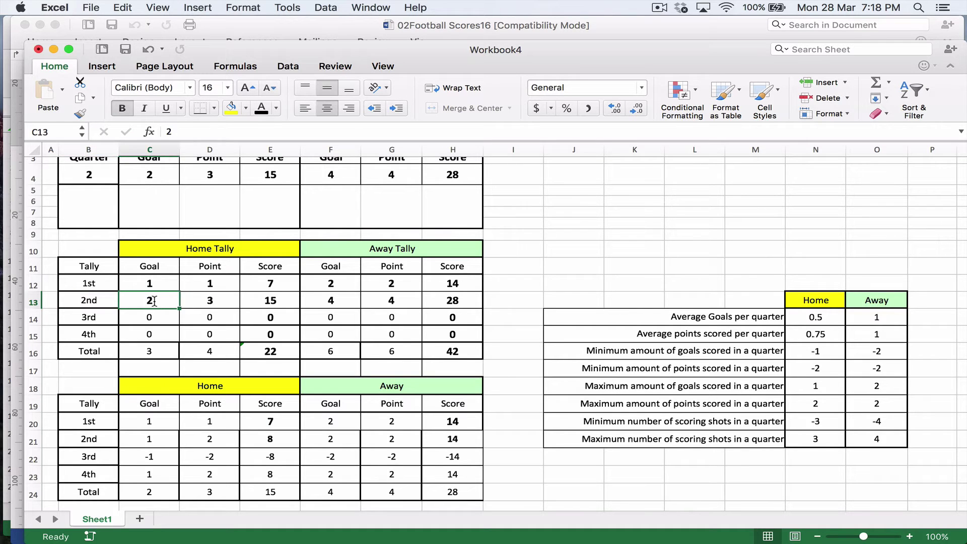
Reset the 2nd row of the Home and Away Tally to 0 for Goal and Point in C13, D13, F13 and G13.
{"action": "type", "text": "0"}
{"action": "key", "text": "Tab"}
{"action": "type", "text": "0"}
{"action": "key", "text": "Tab"}
{"action": "key", "text": "Tab"}
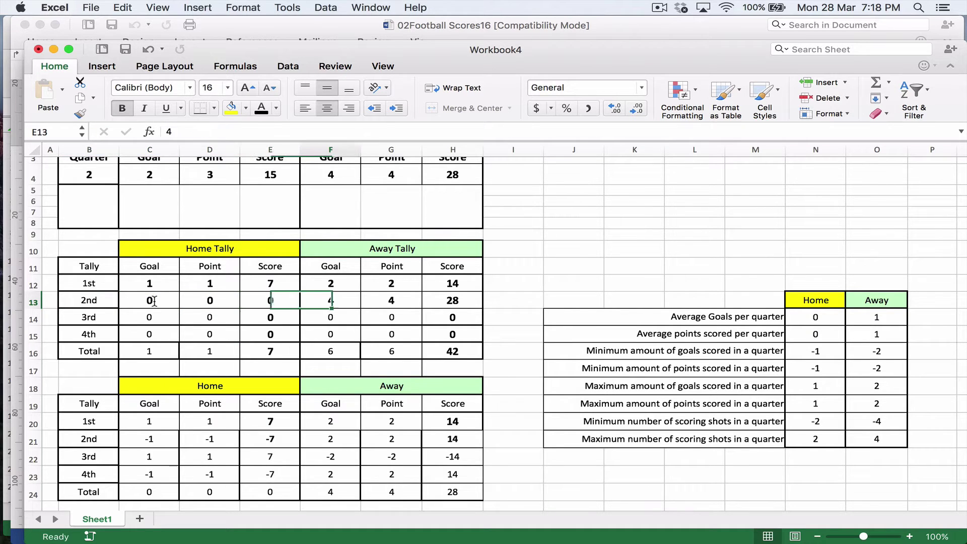
{"action": "type", "text": "0"}
{"action": "key", "text": "Tab"}
{"action": "type", "text": "0"}
{"action": "key", "text": "Tab"}
{"action": "key", "text": "shift+Tab"}
{"action": "key", "text": "shift+Tab"}
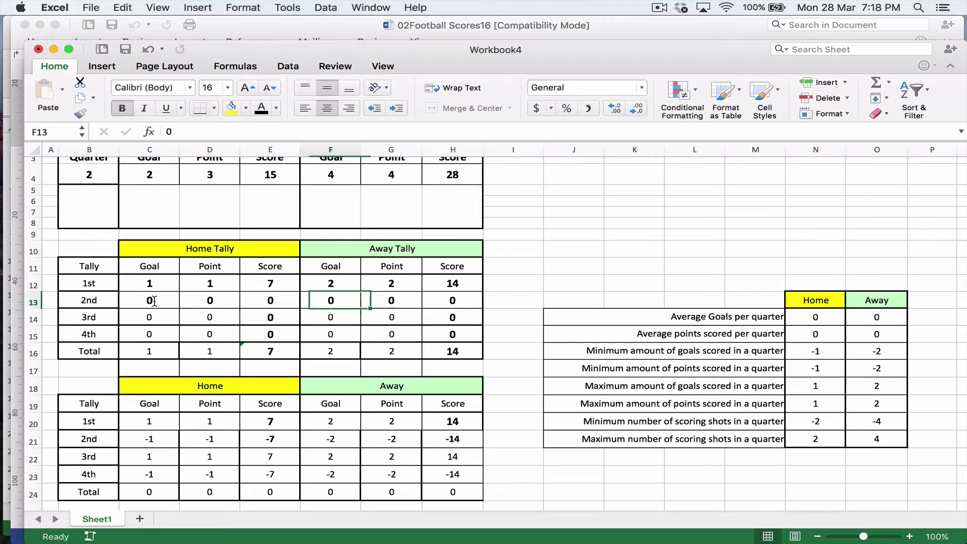
{"action": "key", "text": "shift+Tab"}
{"action": "key", "text": "shift+Tab"}
{"action": "key", "text": "shift+Tab"}
{"action": "key", "text": "Up"}
{"action": "type", "text": "0"}
{"action": "key", "text": "Tab"}
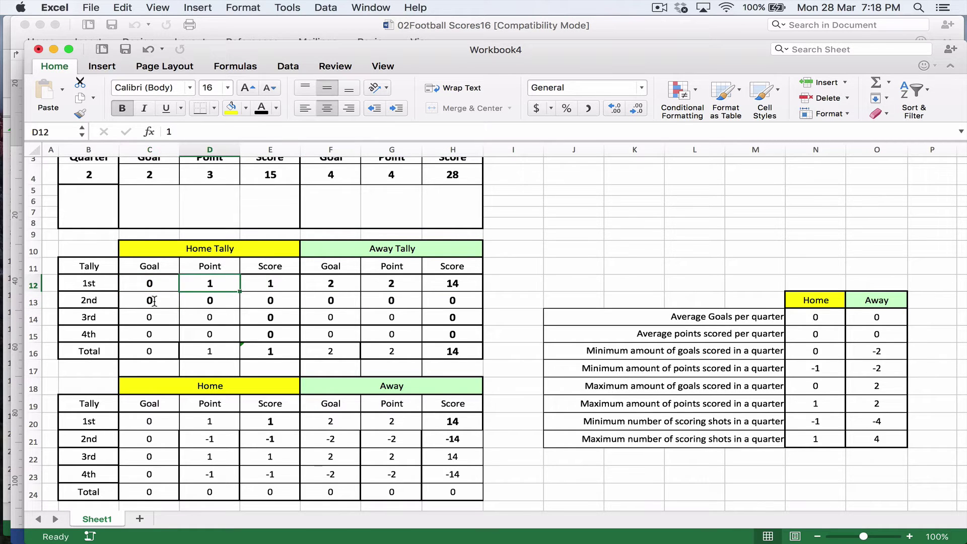
{"action": "key", "text": "super+z"}
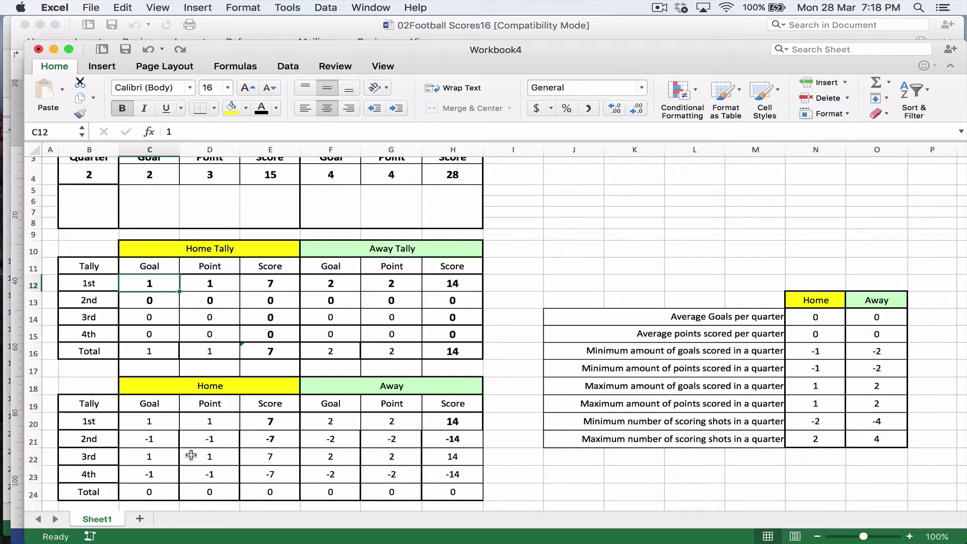
Reset the 1st row of the Home and Away Tally to 0 for Goal and Point in C12, D12, F12 and G12.
{"action": "type", "text": "0"}
{"action": "key", "text": "Tab"}
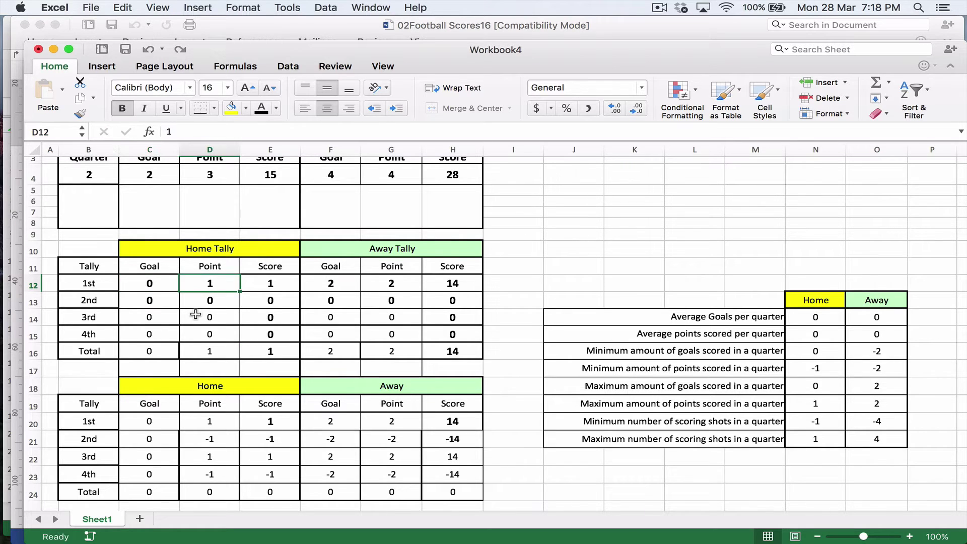
{"action": "type", "text": "0"}
{"action": "key", "text": "Tab"}
{"action": "key", "text": "Tab"}
{"action": "type", "text": "0"}
{"action": "key", "text": "Tab"}
{"action": "type", "text": "0"}
{"action": "key", "text": "Left"}
{"action": "key", "text": "Left"}
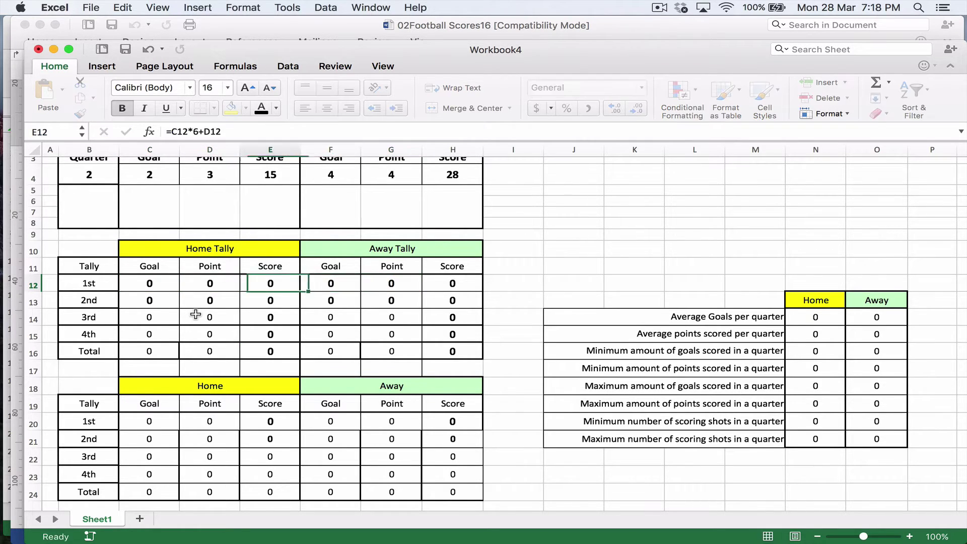
Change the 2nd row's Home Goal formula in C21 to =IF(C13=0,0,C13-C20).
{"action": "scroll", "coordinate": [195, 314], "scroll_direction": "down", "scroll_amount": 1}
{"action": "left_click", "coordinate": [158, 399]}
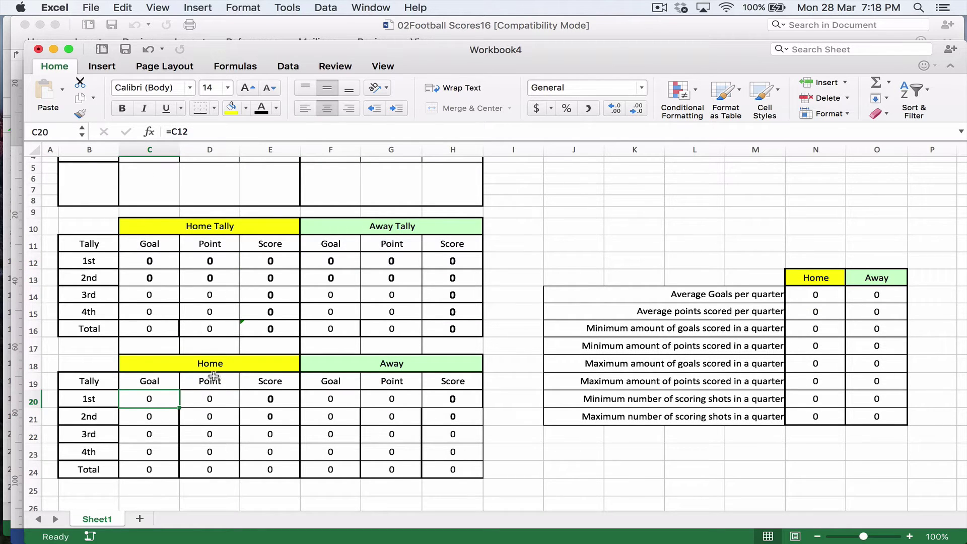
{"action": "left_click", "coordinate": [158, 416]}
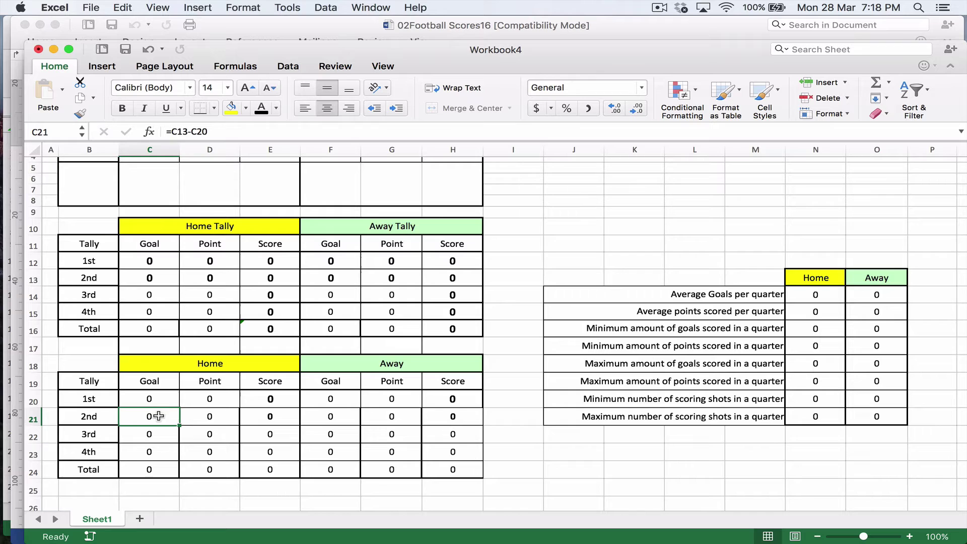
{"action": "left_click", "coordinate": [186, 133]}
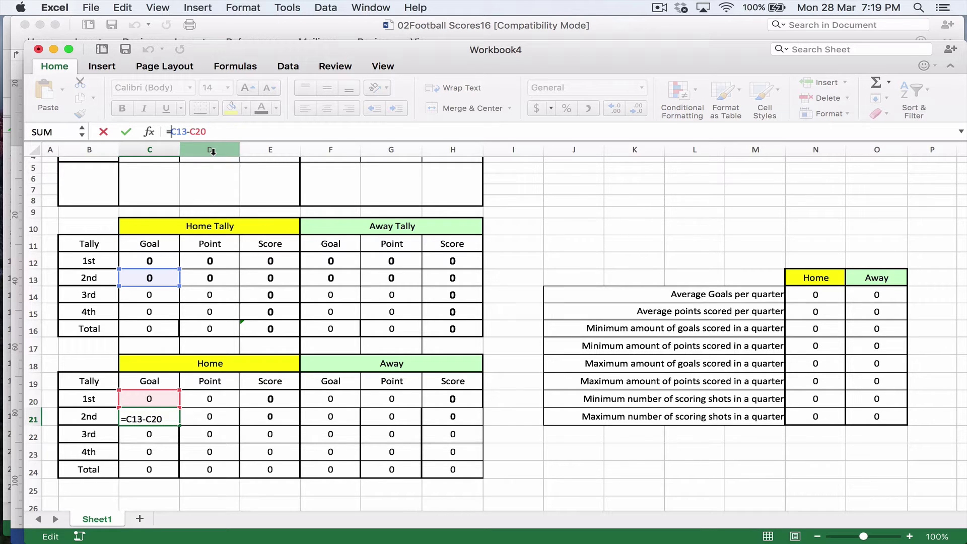
{"action": "type", "text": "if("}
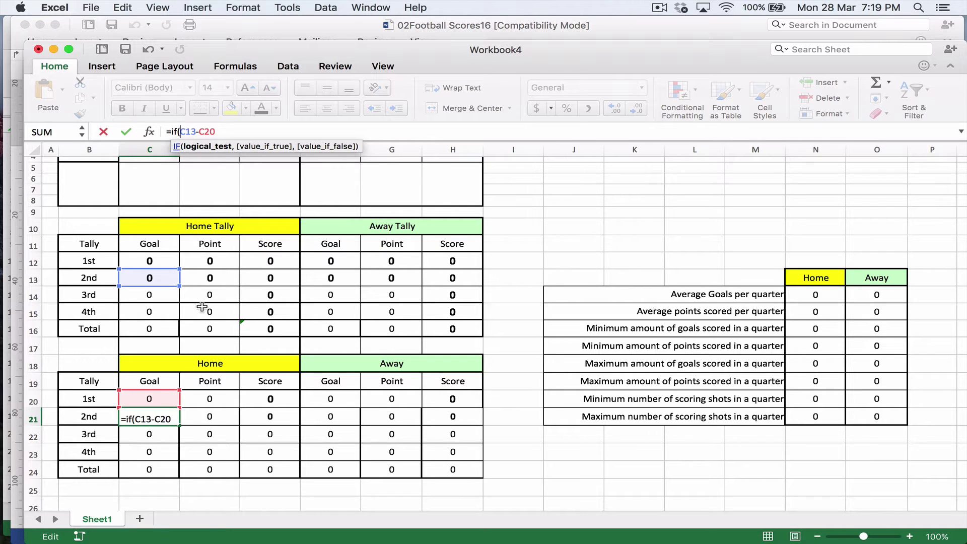
{"action": "left_click", "coordinate": [154, 279]}
{"action": "type", "text": "="}
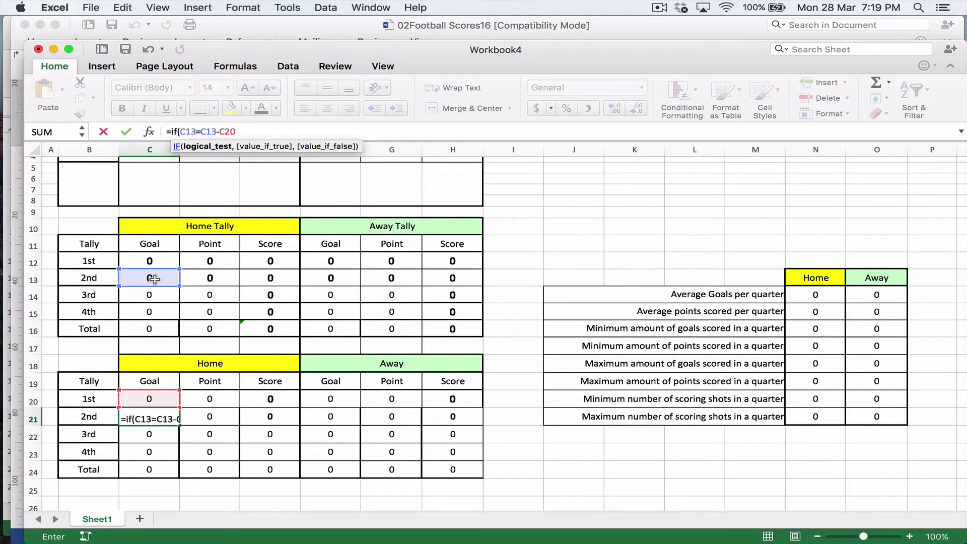
{"action": "type", "text": "0,"}
{"action": "type", "text": "\"\""}
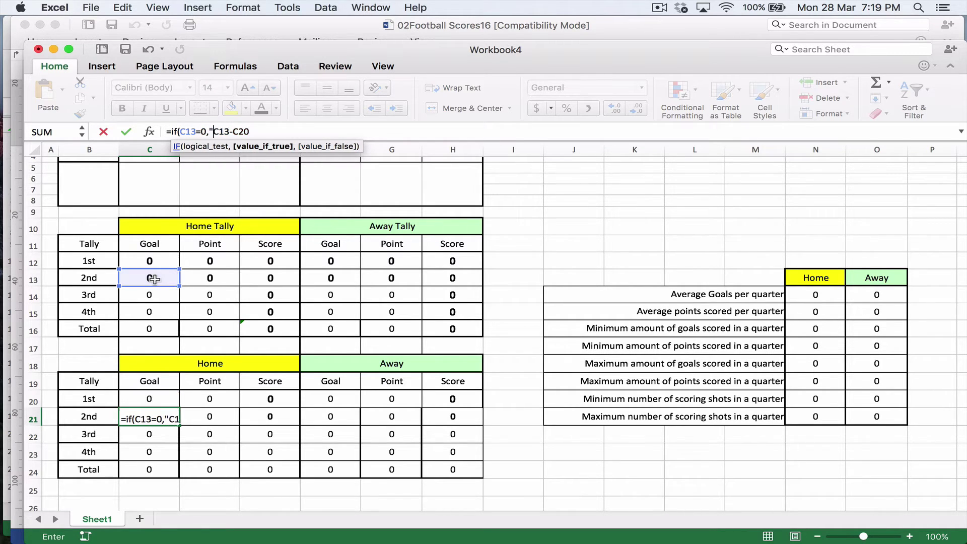
{"action": "key", "text": "BackSpace"}
{"action": "key", "text": "BackSpace"}
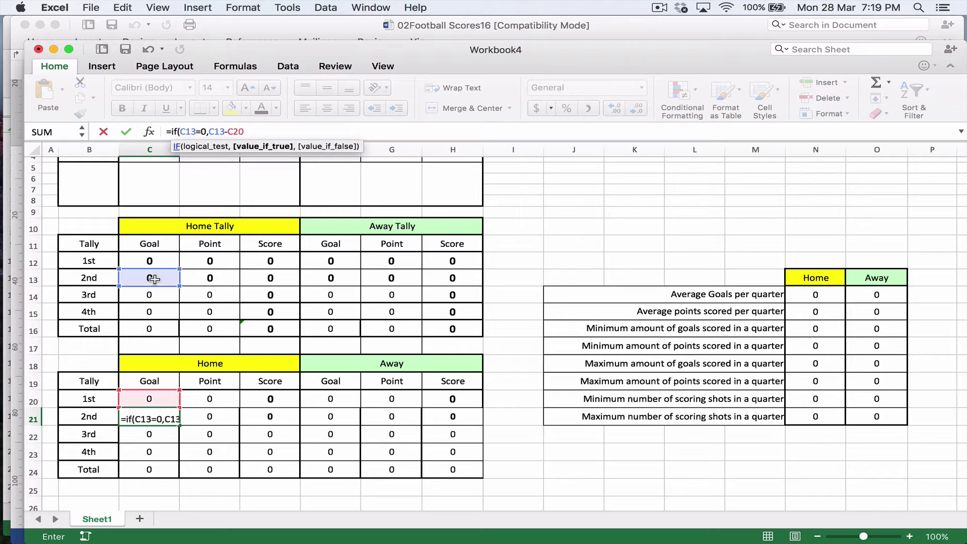
{"action": "type", "text": "0,"}
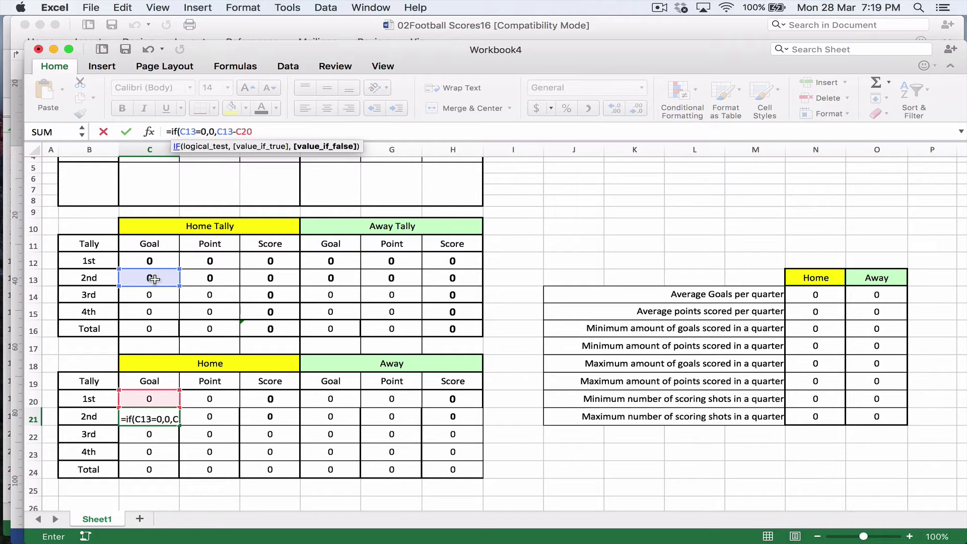
{"action": "left_click", "coordinate": [260, 132]}
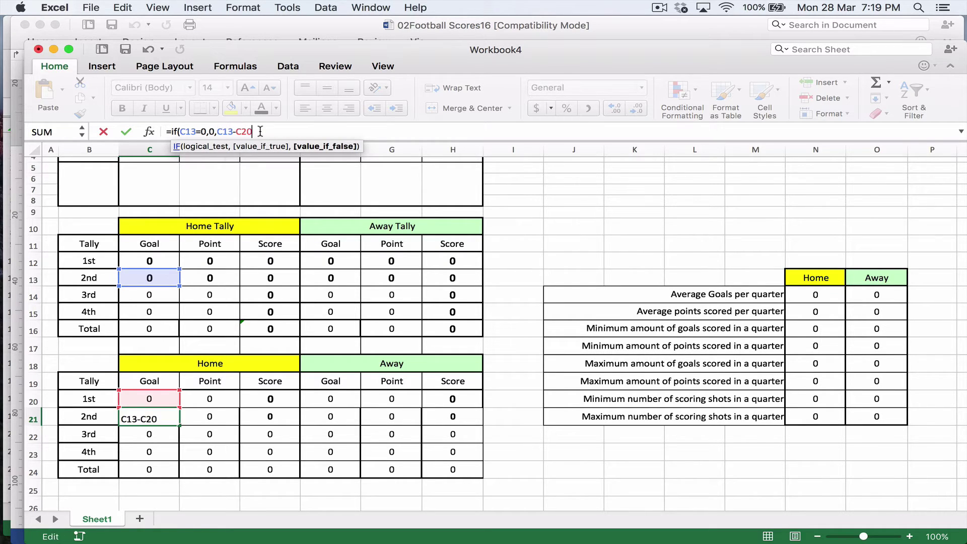
{"action": "type", "text": ")"}
{"action": "key", "text": "Return"}
{"action": "key", "text": "Up"}
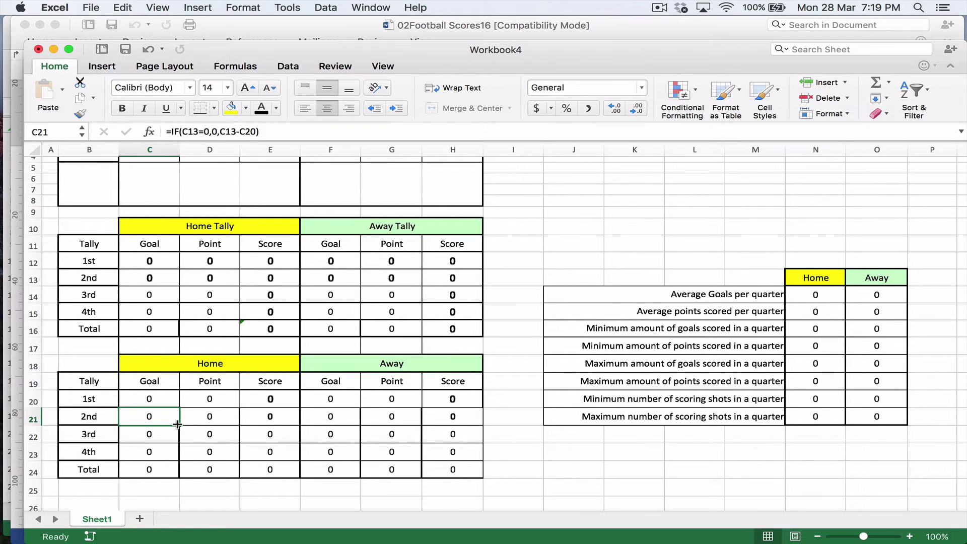
Fill the C21 IF formula across to H21 and copy that row into the 3rd and 4th rows starting at C22 and C23.
{"action": "left_click_drag", "start_coordinate": [181, 425], "coordinate": [462, 423]}
{"action": "key", "text": "super+c"}
{"action": "key", "text": "Down"}
{"action": "key", "text": "super+v"}
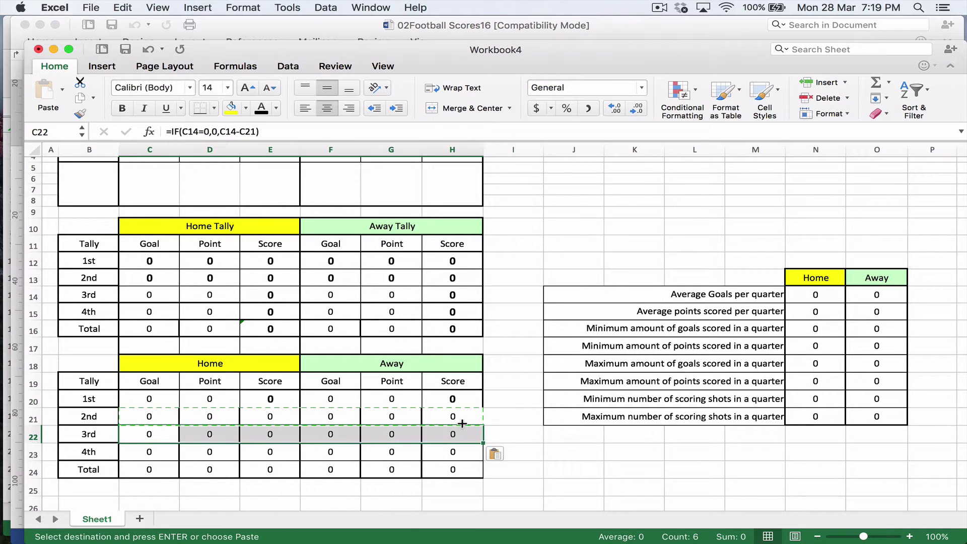
{"action": "key", "text": "Down"}
{"action": "key", "text": "super+v"}
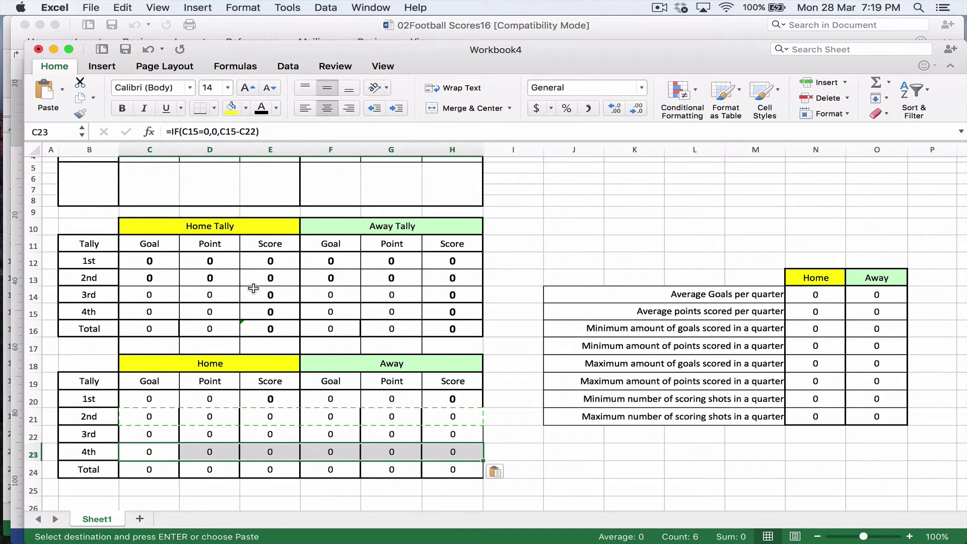
Enter Home Goal 1 and Point 1, and Away Goal 2 and Point 2, in row 4 of the scoreboard.
{"action": "scroll", "coordinate": [252, 307], "scroll_direction": "up", "scroll_amount": 1}
{"action": "scroll", "coordinate": [175, 281], "scroll_direction": "up", "scroll_amount": 3}
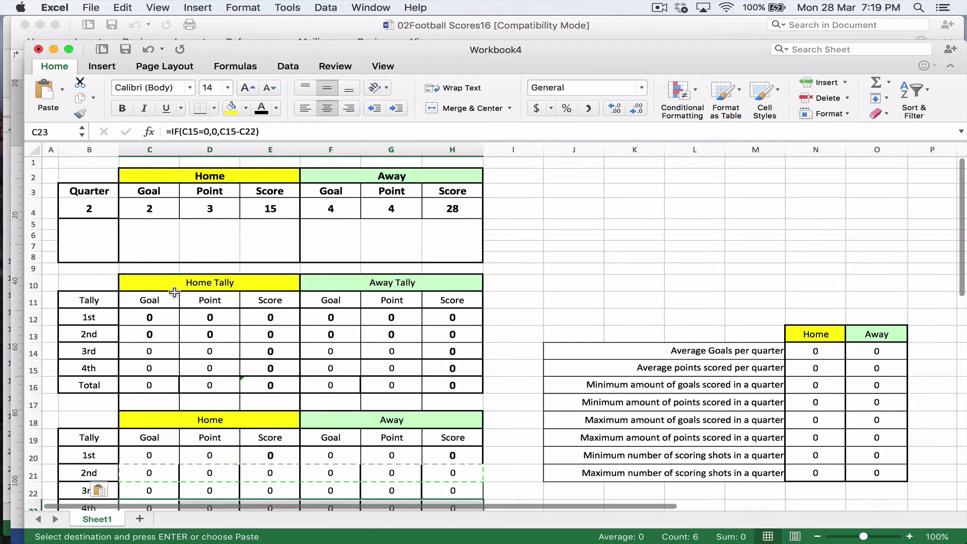
{"action": "left_click", "coordinate": [150, 216]}
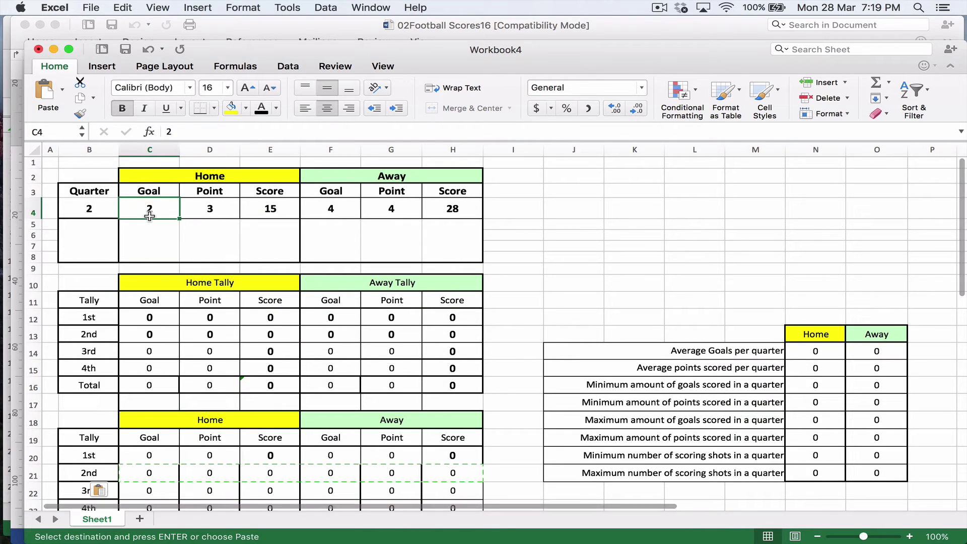
{"action": "type", "text": "1"}
{"action": "key", "text": "Tab"}
{"action": "type", "text": "1"}
{"action": "key", "text": "Tab"}
{"action": "key", "text": "Tab"}
{"action": "type", "text": "2"}
{"action": "key", "text": "Tab"}
{"action": "type", "text": "2"}
Set the scoreboard's Quarter in B4 to 1.
{"action": "key", "text": "shift+Tab"}
{"action": "key", "text": "shift+Tab"}
{"action": "key", "text": "shift+Tab"}
{"action": "key", "text": "shift+Tab"}
{"action": "key", "text": "shift+Tab"}
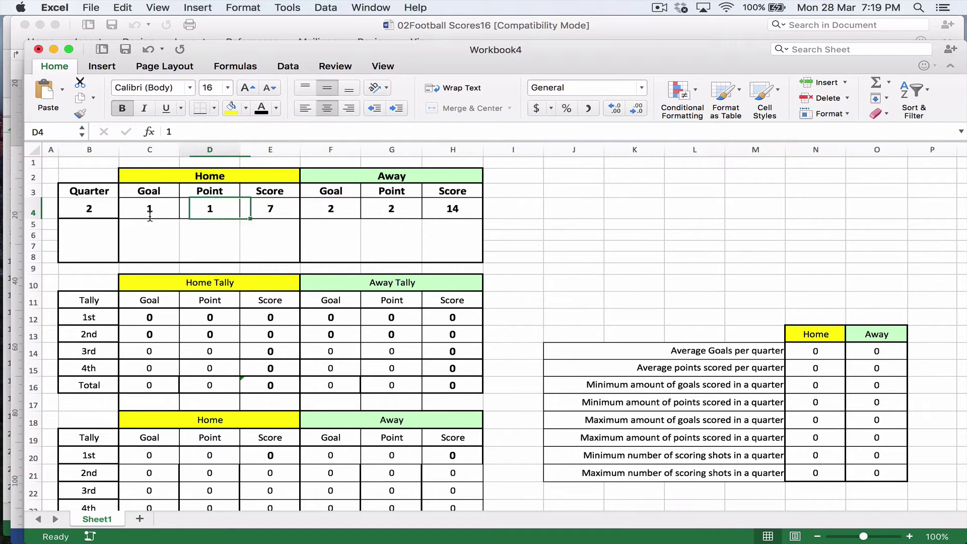
{"action": "type", "text": "1"}
{"action": "key", "text": "Tab"}
Copy the scoreboard results C4:H4 into the 1st row of the tally table, starting at C12.
{"action": "left_click", "coordinate": [448, 209], "text": "shift"}
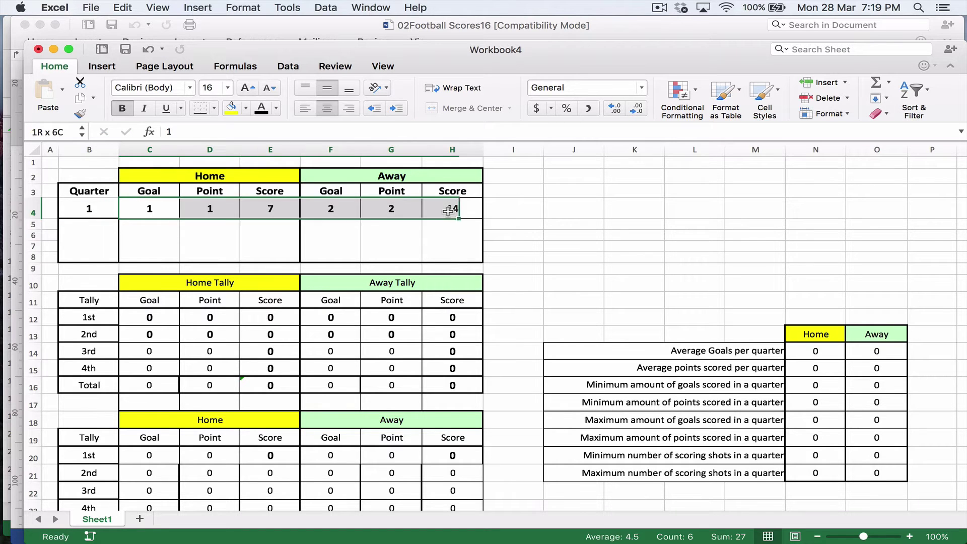
{"action": "key", "text": "super+c"}
{"action": "left_click", "coordinate": [166, 320]}
{"action": "key", "text": "super+v"}
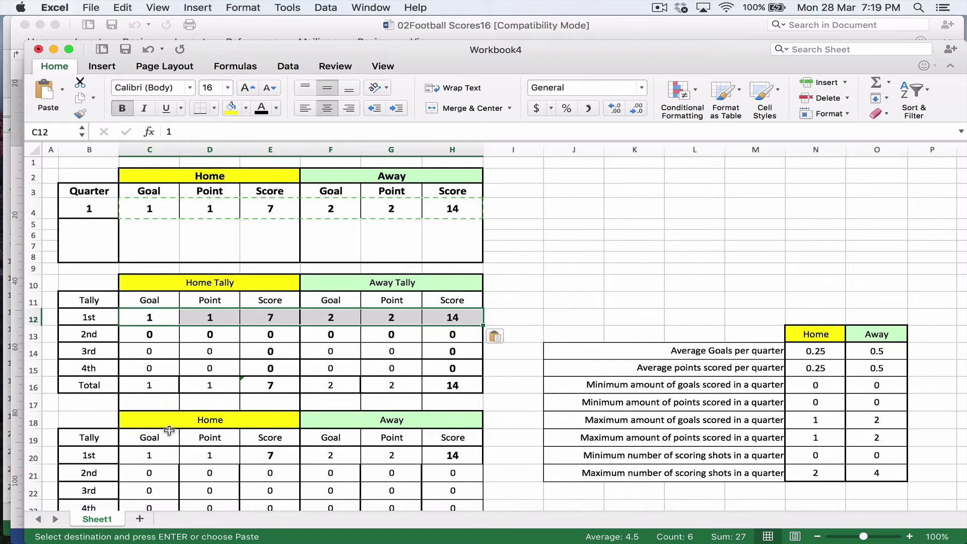
Update the scoreboard in row 4 to Home Goal 2 and Point 3, and Away Goal 4 and Point 4.
{"action": "left_click", "coordinate": [156, 217]}
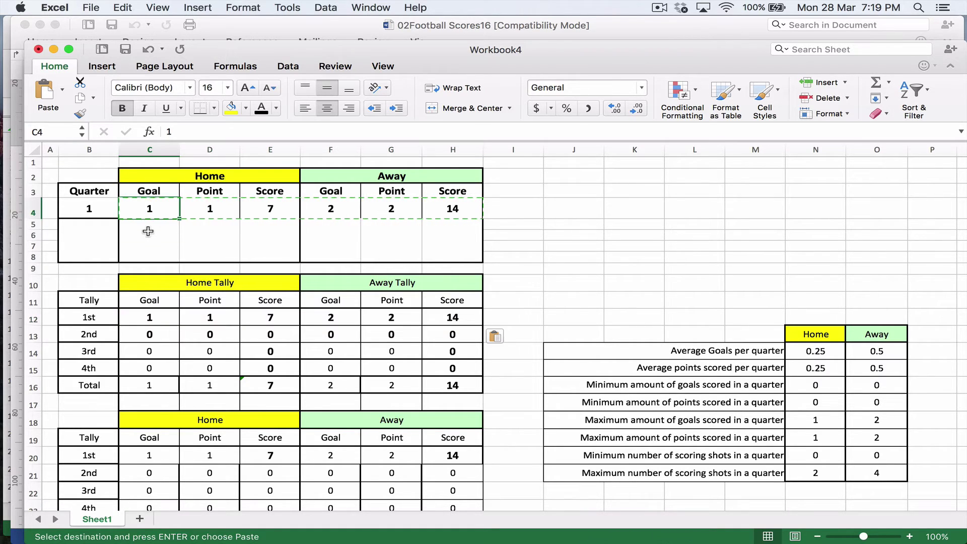
{"action": "type", "text": "2"}
{"action": "key", "text": "Tab"}
{"action": "type", "text": "3"}
{"action": "key", "text": "Tab"}
{"action": "key", "text": "Tab"}
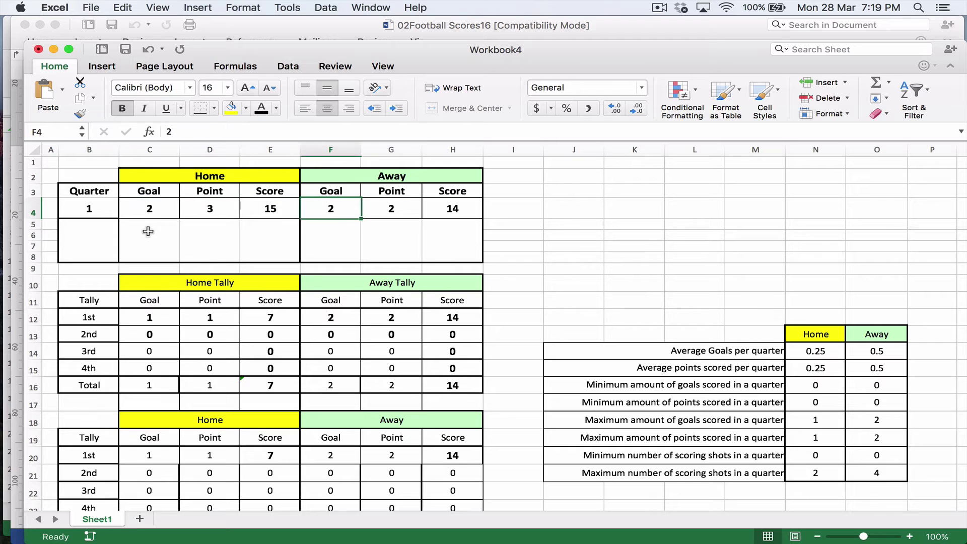
{"action": "type", "text": "4"}
{"action": "key", "text": "Tab"}
{"action": "type", "text": "4"}
Set the scoreboard's Quarter in B4 to 2.
{"action": "key", "text": "Left"}
{"action": "key", "text": "Left"}
{"action": "key", "text": "Left"}
{"action": "key", "text": "Left"}
{"action": "key", "text": "Left"}
{"action": "type", "text": "2"}
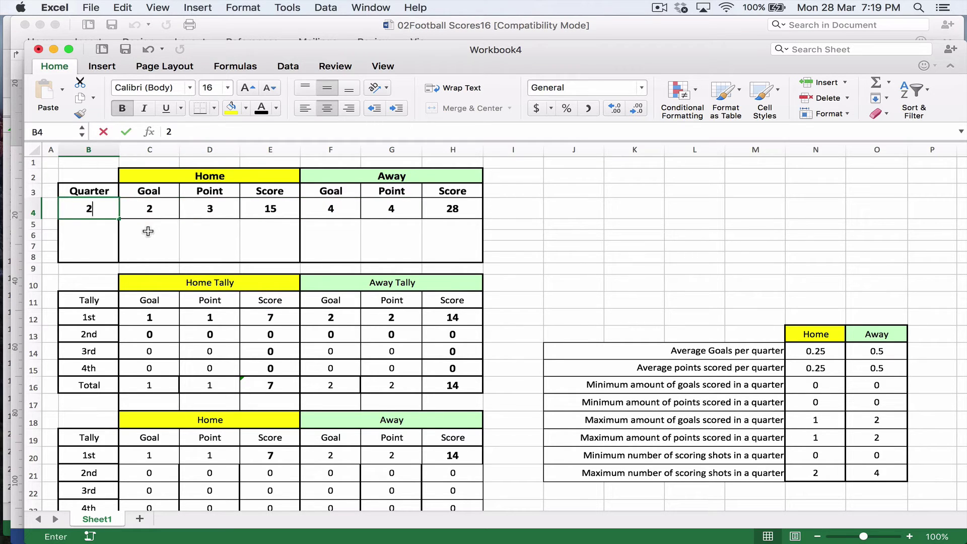
{"action": "key", "text": "Tab"}
Copy the scoreboard results C4:H4 into the 2nd row of the tally table, starting at C13.
{"action": "left_click", "coordinate": [448, 208], "text": "shift"}
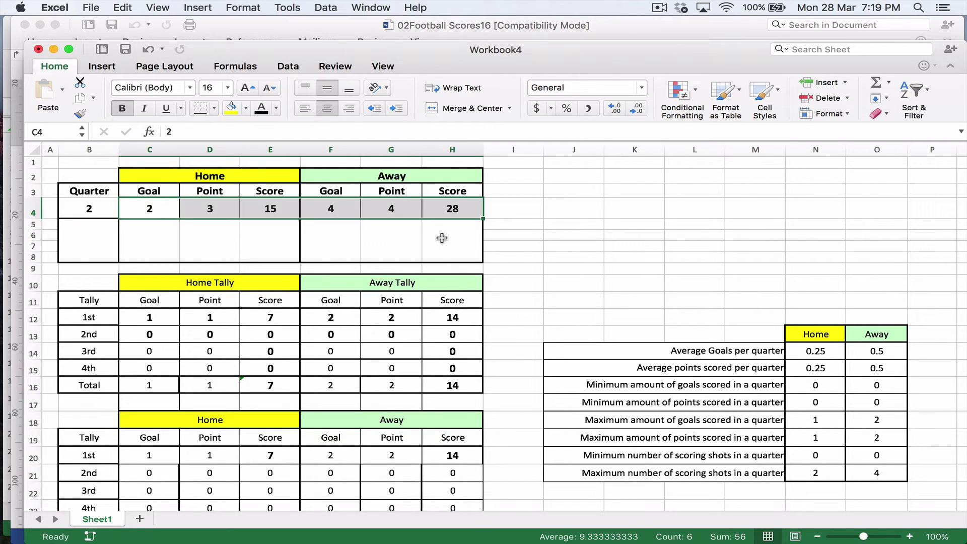
{"action": "key", "text": "super+c"}
{"action": "left_click", "coordinate": [154, 334]}
{"action": "key", "text": "super+v"}
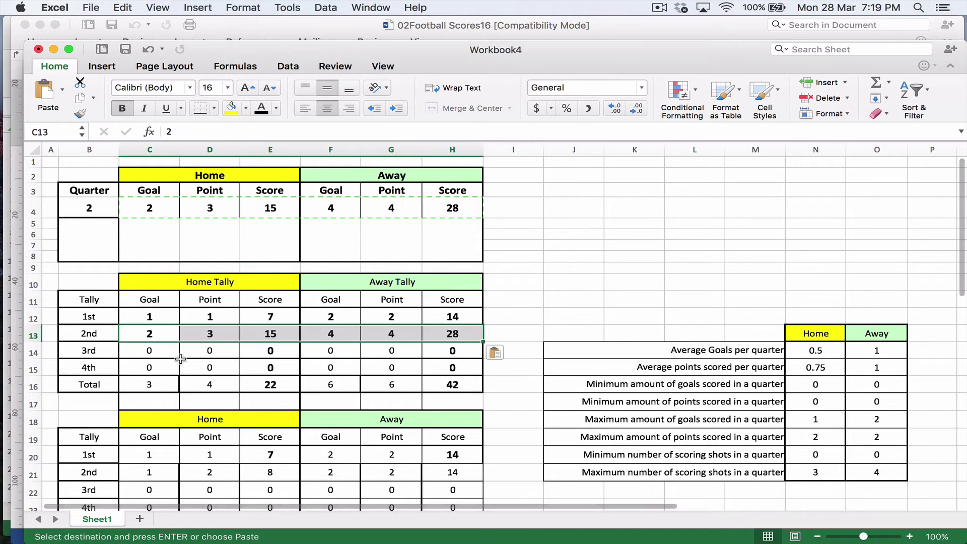
{"action": "scroll", "coordinate": [153, 429], "scroll_direction": "down", "scroll_amount": 2}
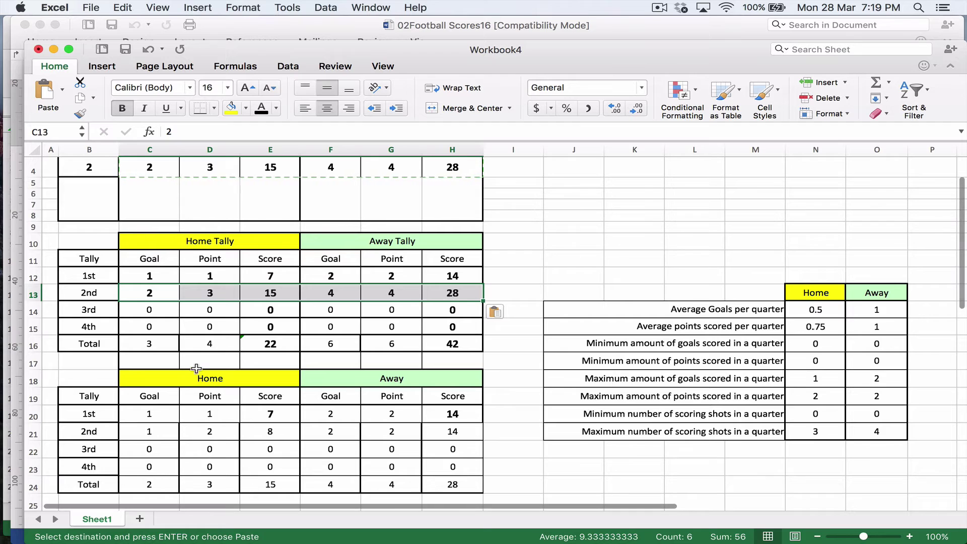
Update the scoreboard in row 4 to Home Goal 3 and Point 6, and Away Goal 6 and Point 6.
{"action": "scroll", "coordinate": [196, 369], "scroll_direction": "up", "scroll_amount": 3}
{"action": "left_click", "coordinate": [164, 214]}
{"action": "type", "text": "3"}
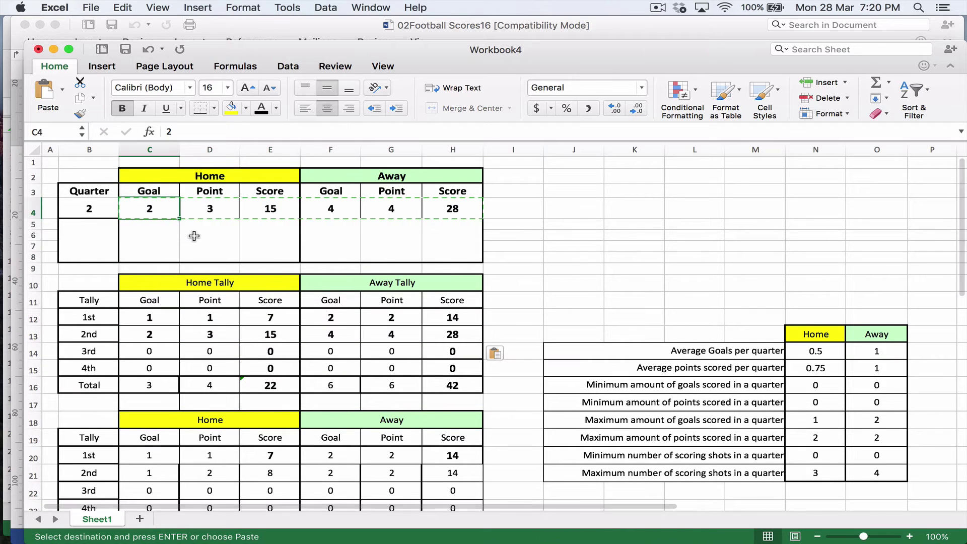
{"action": "key", "text": "Tab"}
{"action": "key", "text": "Tab"}
{"action": "key", "text": "Left"}
{"action": "type", "text": "6"}
{"action": "key", "text": "Tab"}
{"action": "key", "text": "Tab"}
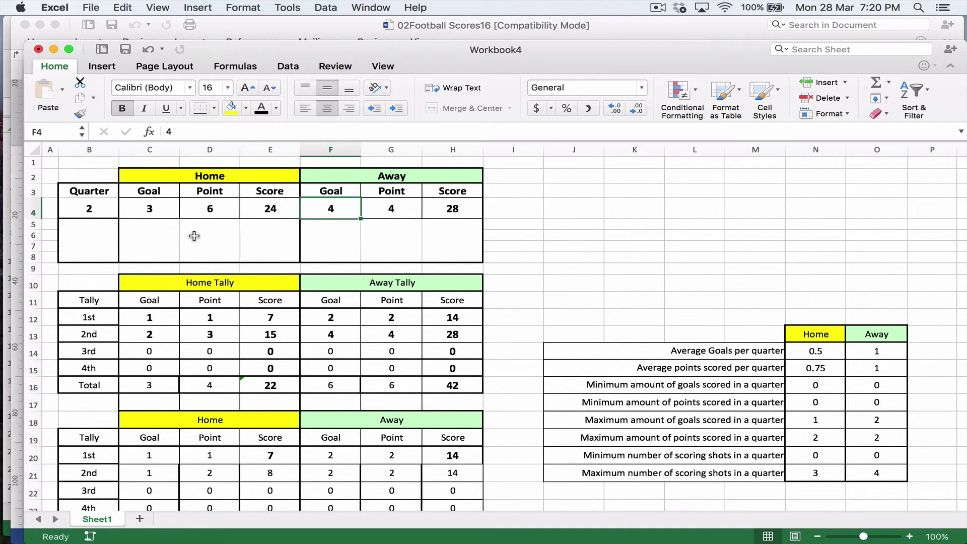
{"action": "key", "text": "Tab"}
{"action": "type", "text": "6"}
Set the scoreboard's Quarter in B4 to 3.
{"action": "left_click", "coordinate": [92, 211]}
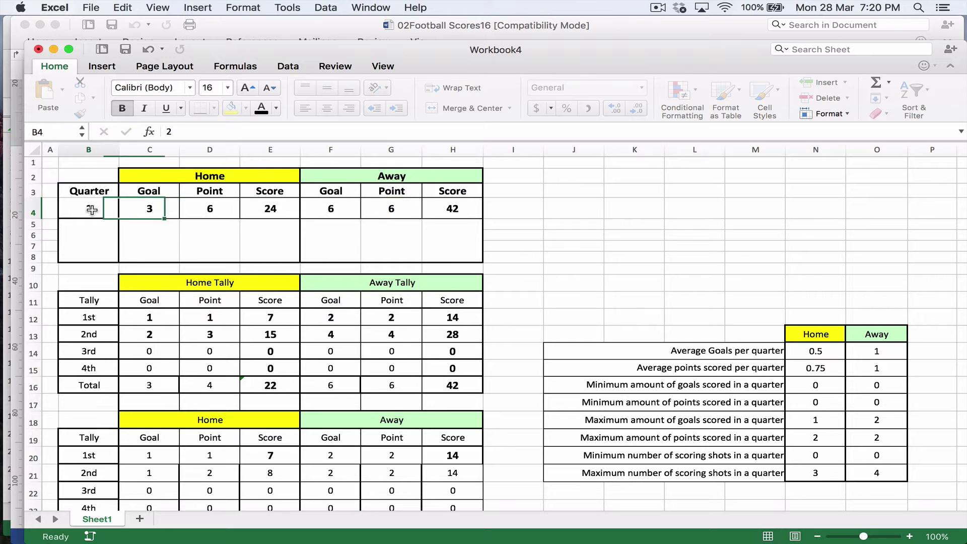
{"action": "type", "text": "3"}
{"action": "key", "text": "Tab"}
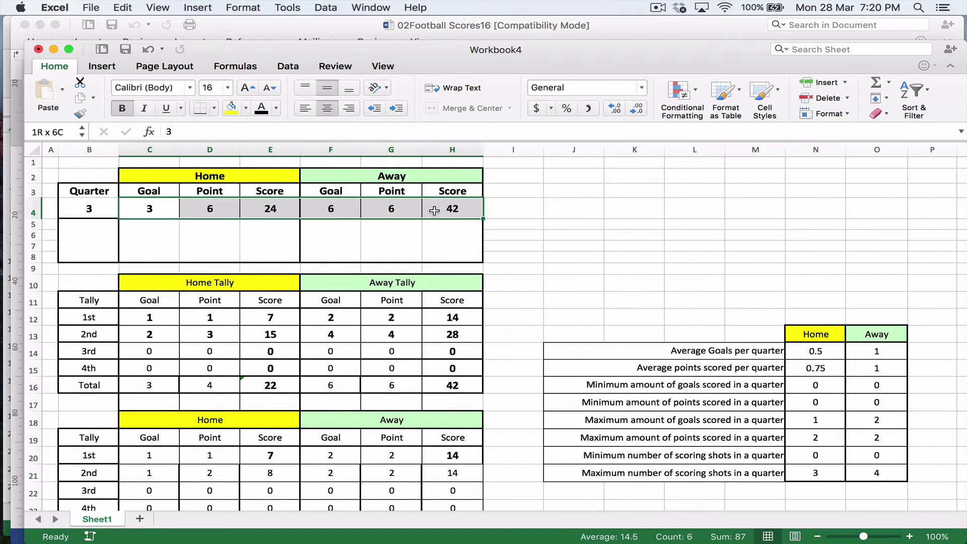
Copy the scoreboard results C4:H4 into the 3rd row of the tally table, starting at C14.
{"action": "left_click", "coordinate": [434, 210], "text": "shift"}
{"action": "key", "text": "super+c"}
{"action": "left_click", "coordinate": [161, 349]}
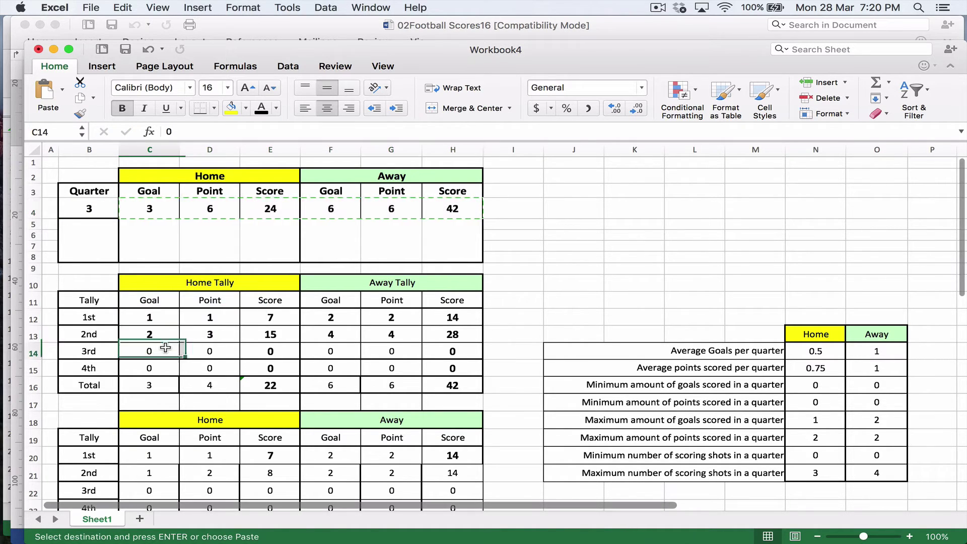
{"action": "key", "text": "super+v"}
{"action": "scroll", "coordinate": [161, 373], "scroll_direction": "down", "scroll_amount": 3}
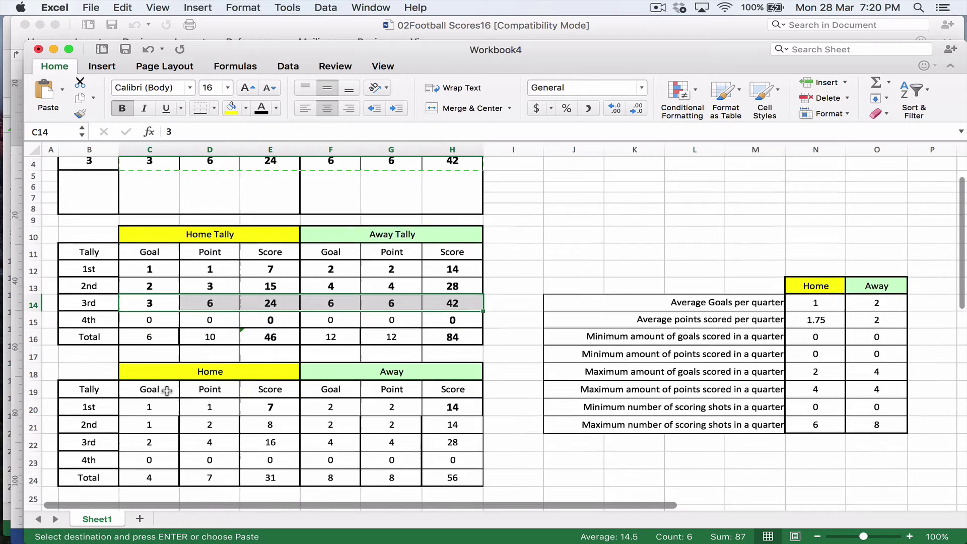
Set the scoreboard in row 4 to Quarter 4 with Home Goal 4 and Home Point 10.
{"action": "scroll", "coordinate": [166, 391], "scroll_direction": "up", "scroll_amount": 3}
{"action": "left_click", "coordinate": [154, 214]}
{"action": "left_click", "coordinate": [94, 208]}
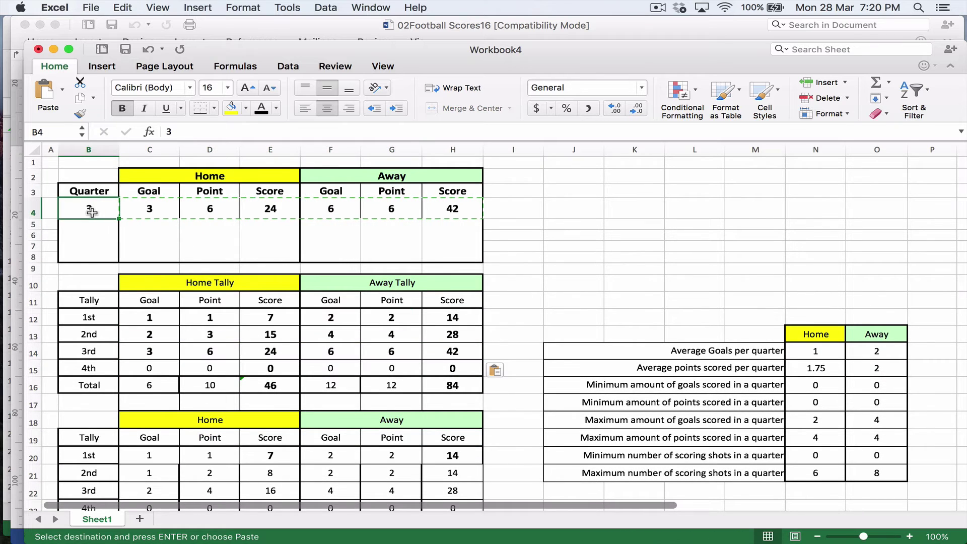
{"action": "type", "text": "4"}
{"action": "key", "text": "Tab"}
{"action": "type", "text": "4"}
{"action": "key", "text": "Tab"}
{"action": "key", "text": "Tab"}
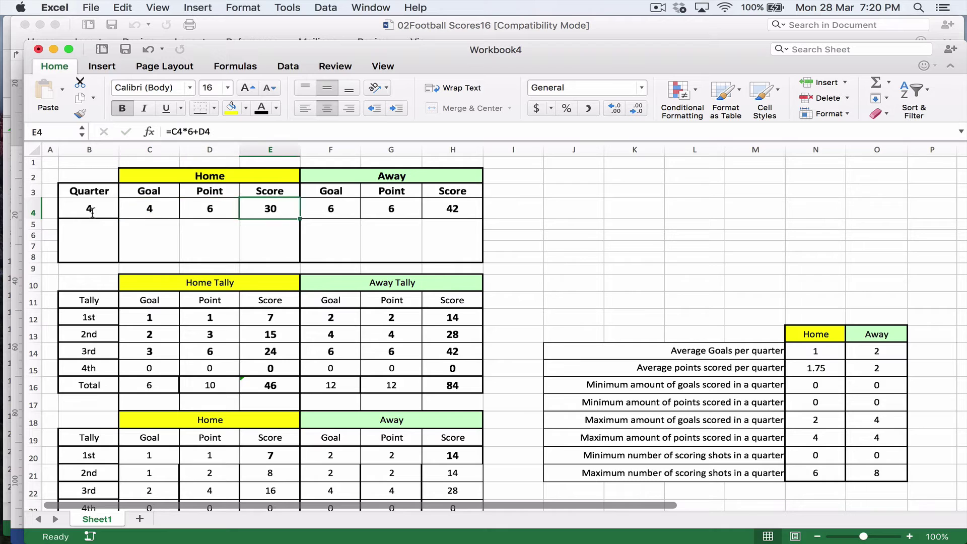
{"action": "key", "text": "shift+Tab"}
{"action": "type", "text": "10"}
{"action": "key", "text": "Tab"}
{"action": "key", "text": "Tab"}
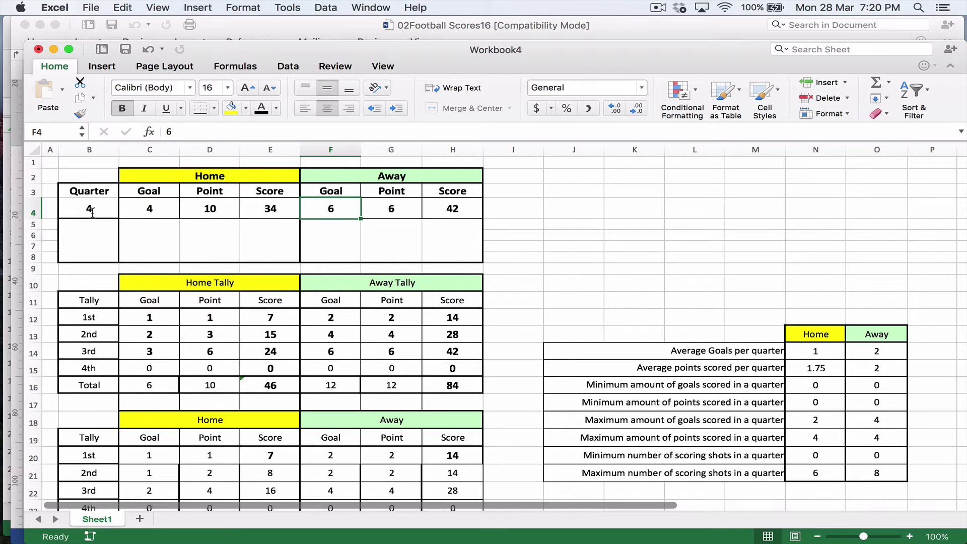
Set the scoreboard's Away Goal in F4 to 8 and Away Point in G4 to 8.
{"action": "type", "text": "8"}
{"action": "key", "text": "Tab"}
{"action": "type", "text": "8"}
{"action": "key", "text": "shift+Tab"}
Copy the scoreboard results C4:H4 into the 4th row of the tally table, starting at C15.
{"action": "left_click_drag", "start_coordinate": [161, 208], "coordinate": [442, 213]}
{"action": "key", "text": "super+c"}
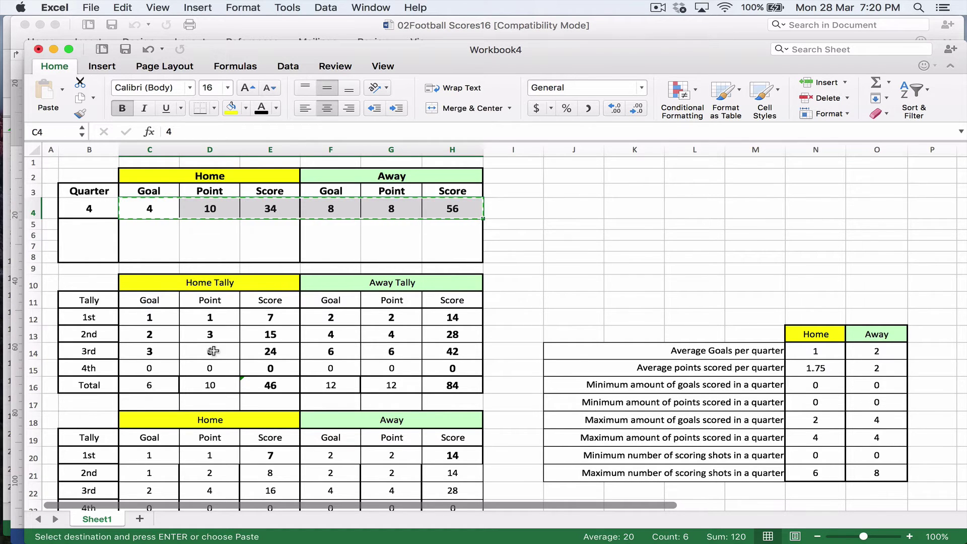
{"action": "left_click", "coordinate": [151, 369]}
{"action": "key", "text": "super+v"}
{"action": "scroll", "coordinate": [264, 357], "scroll_direction": "down", "scroll_amount": 1}
{"action": "scroll", "coordinate": [265, 357], "scroll_direction": "down", "scroll_amount": 2}
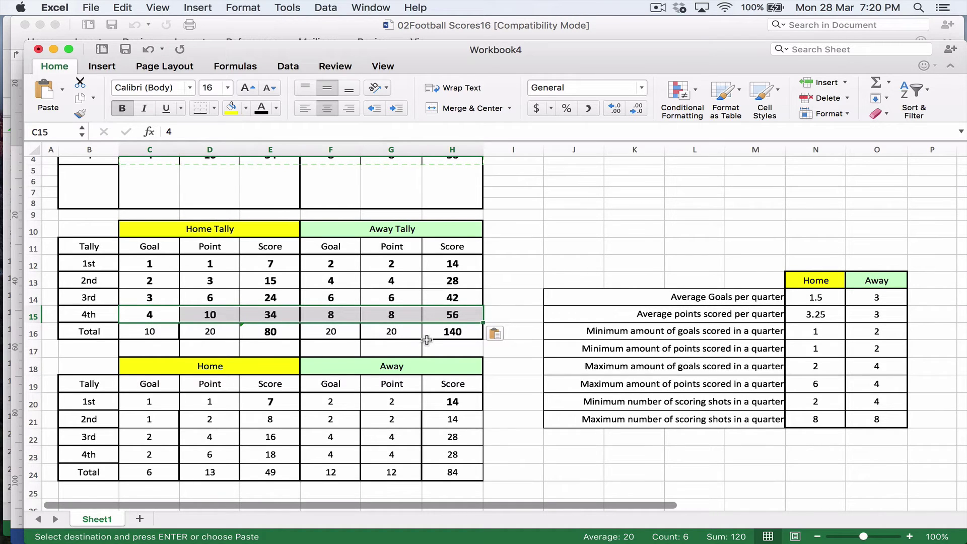
Clear the Total label and all total formulas from row 16 of the cumulative tally table.
{"action": "left_click", "coordinate": [145, 329]}
{"action": "key", "text": "Escape"}
{"action": "key", "text": "Right"}
{"action": "key", "text": "Right"}
{"action": "key", "text": "Right"}
{"action": "key", "text": "Right"}
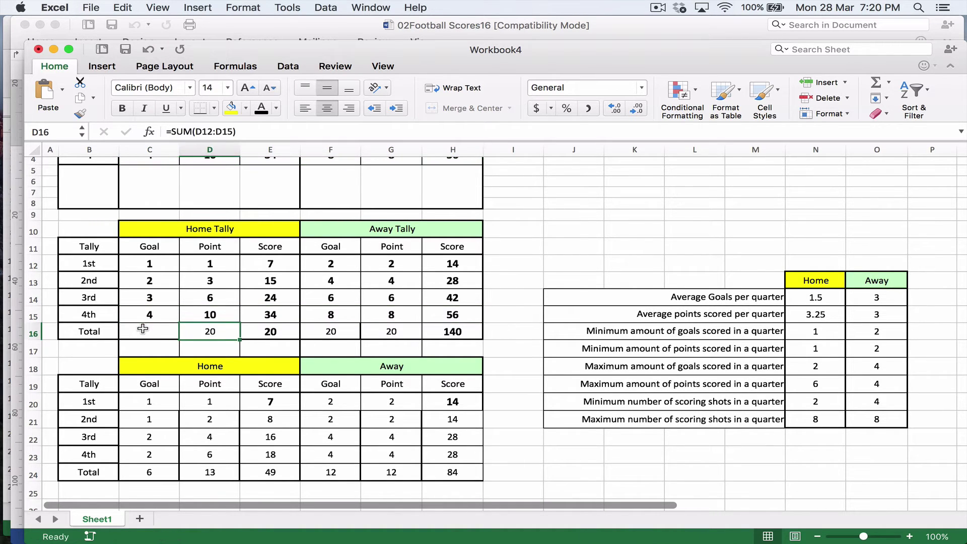
{"action": "key", "text": "shift+Right"}
{"action": "key", "text": "Delete"}
{"action": "key", "text": "Left"}
{"action": "key", "text": "Left"}
{"action": "key", "text": "Left"}
{"action": "key", "text": "Left"}
{"action": "key", "text": "Left"}
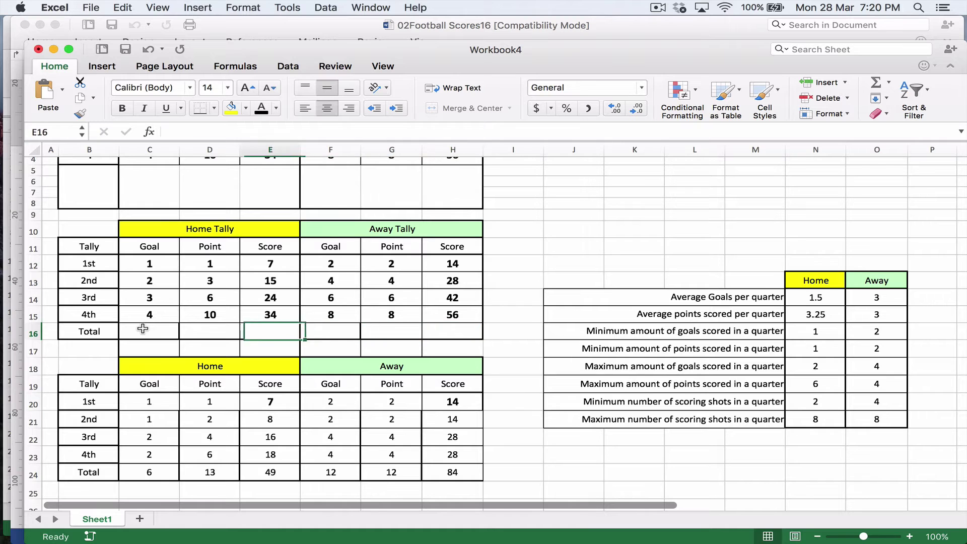
{"action": "key", "text": "Delete"}
{"action": "key", "text": "Right"}
{"action": "scroll", "coordinate": [166, 488], "scroll_direction": "down", "scroll_amount": 1}
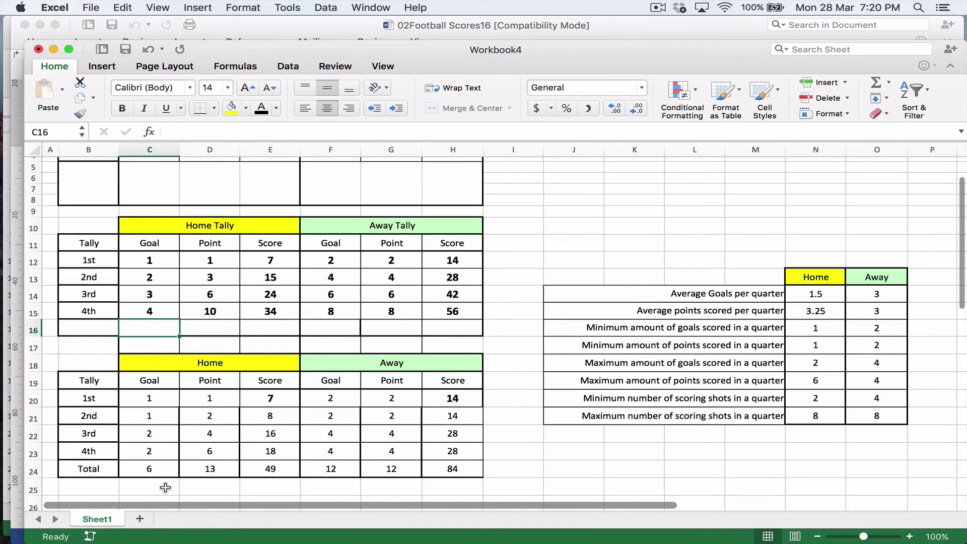
Compare the scoreboard with the Total row of the per-quarter table and inspect the total formula in C24.
{"action": "scroll", "coordinate": [177, 309], "scroll_direction": "up", "scroll_amount": 3}
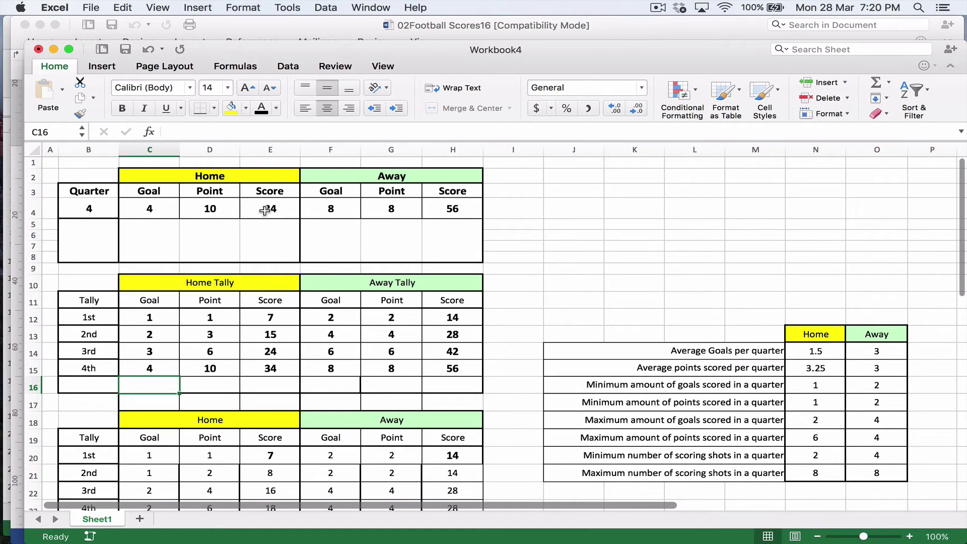
{"action": "scroll", "coordinate": [297, 370], "scroll_direction": "down", "scroll_amount": 4}
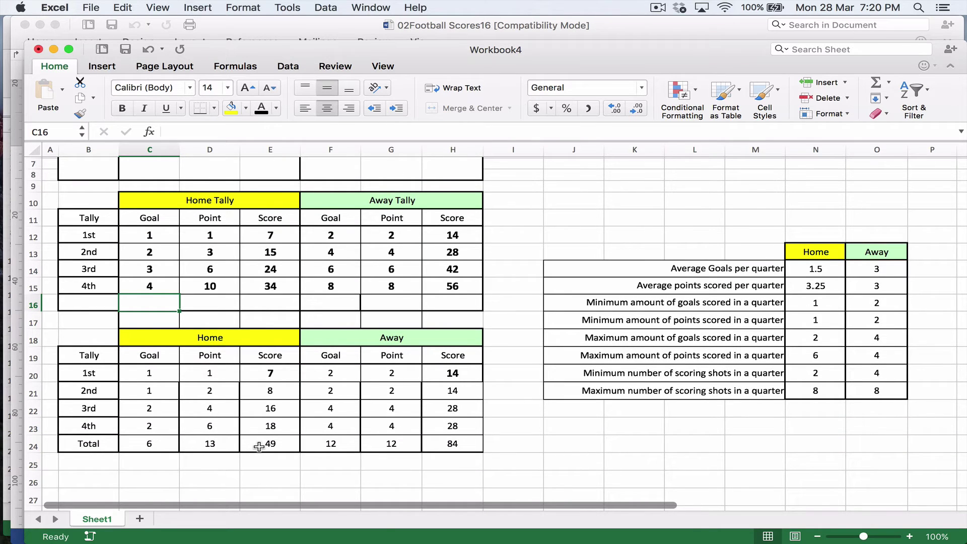
{"action": "scroll", "coordinate": [258, 445], "scroll_direction": "up", "scroll_amount": 3}
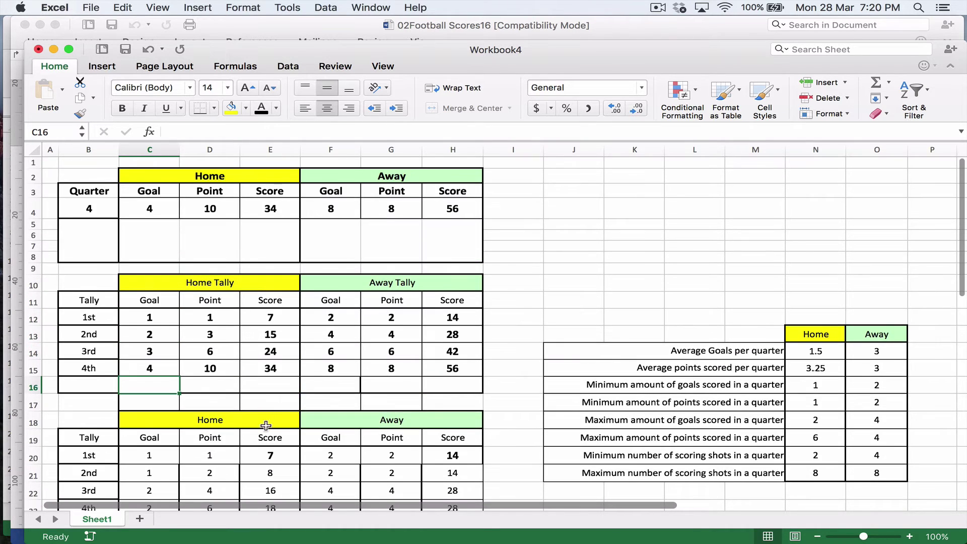
{"action": "scroll", "coordinate": [266, 429], "scroll_direction": "down", "scroll_amount": 1}
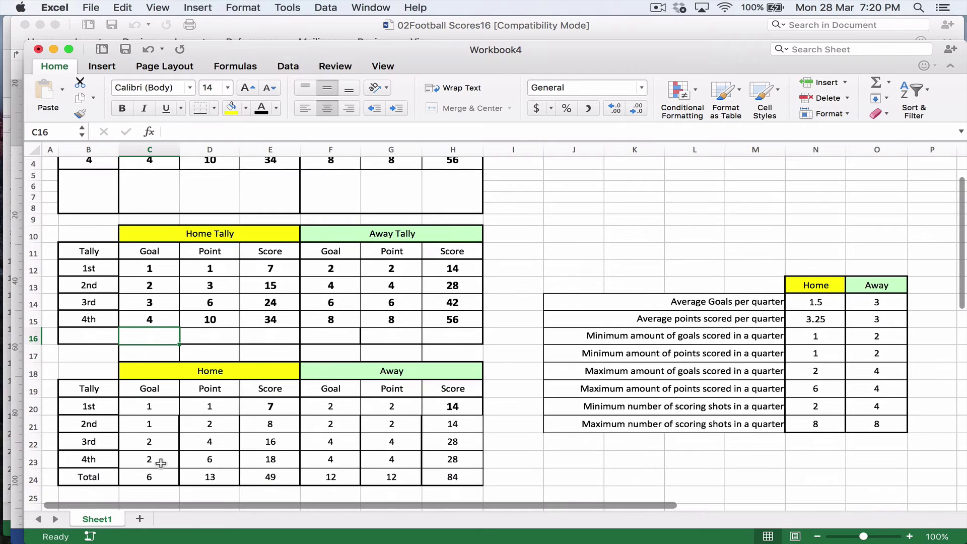
{"action": "left_click", "coordinate": [151, 476]}
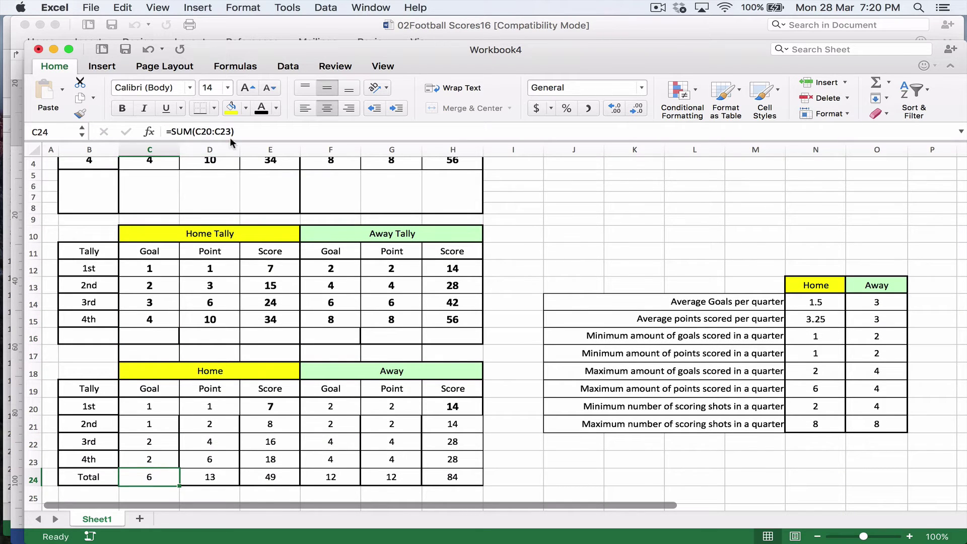
{"action": "left_click", "coordinate": [187, 130]}
{"action": "key", "text": "Escape"}
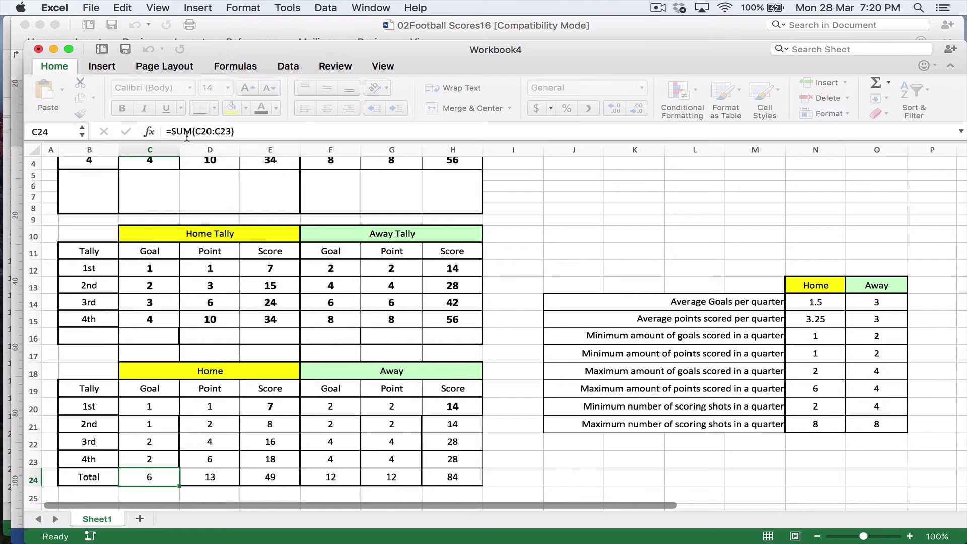
Examine the 3rd-quarter Home Goal formula in C22 and the cells it subtracts.
{"action": "scroll", "coordinate": [193, 424], "scroll_direction": "up", "scroll_amount": 3}
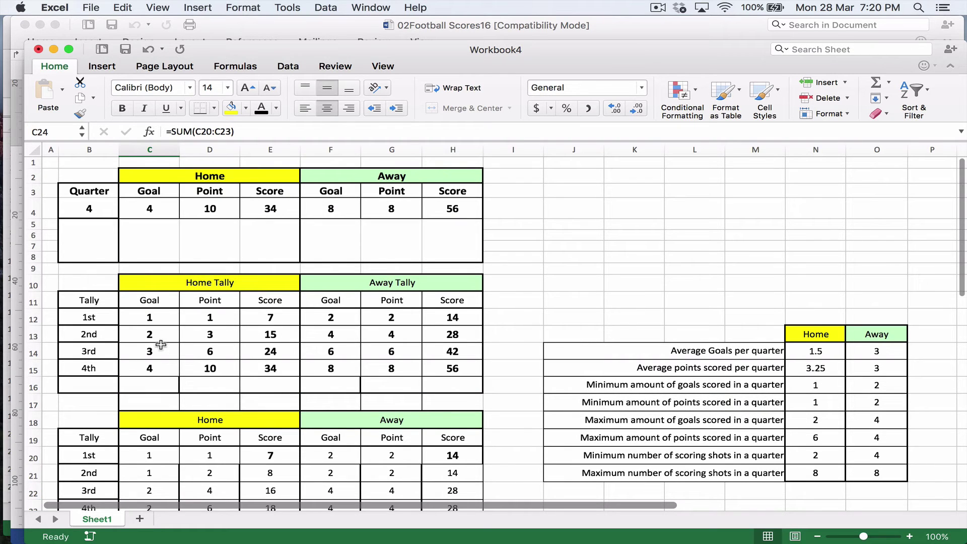
{"action": "scroll", "coordinate": [160, 344], "scroll_direction": "down", "scroll_amount": 3}
{"action": "left_click", "coordinate": [149, 435]}
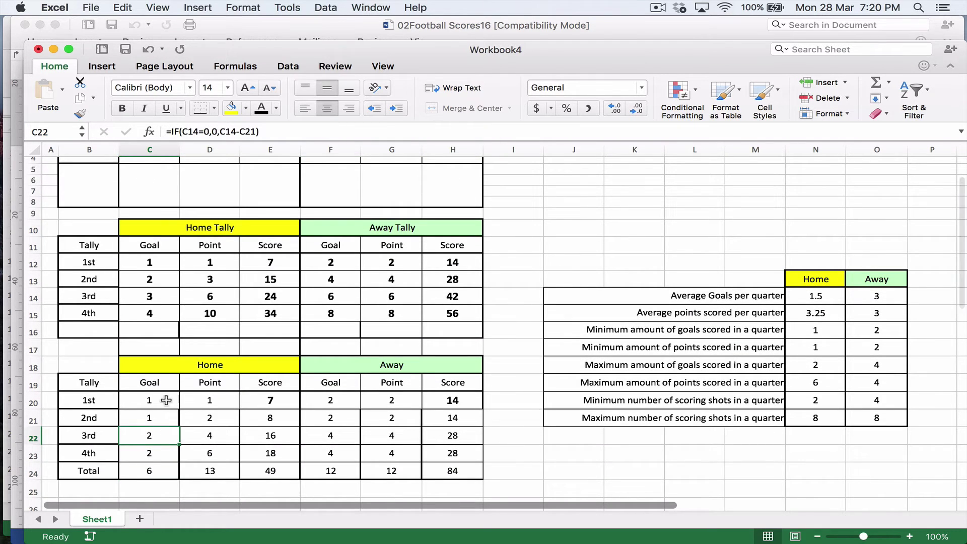
{"action": "left_click", "coordinate": [192, 131]}
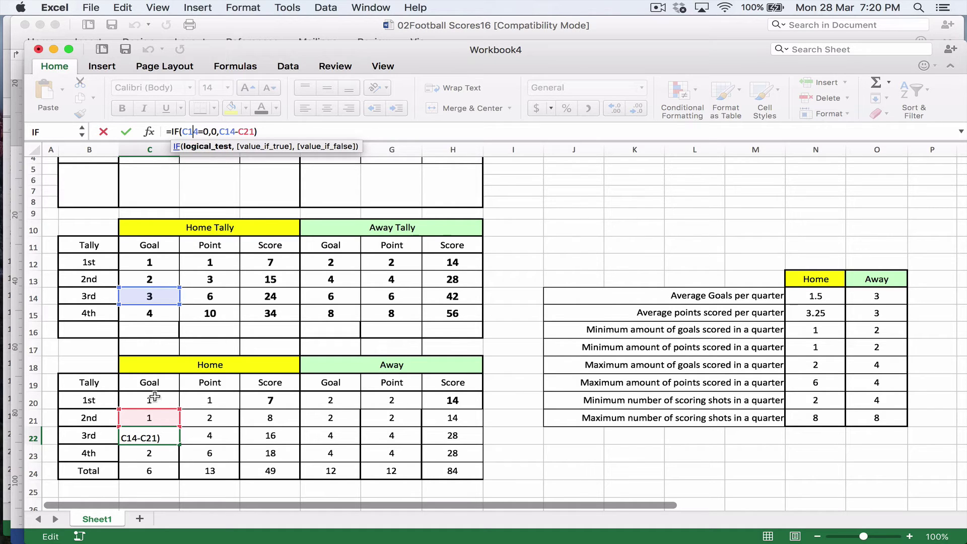
{"action": "left_click", "coordinate": [246, 132]}
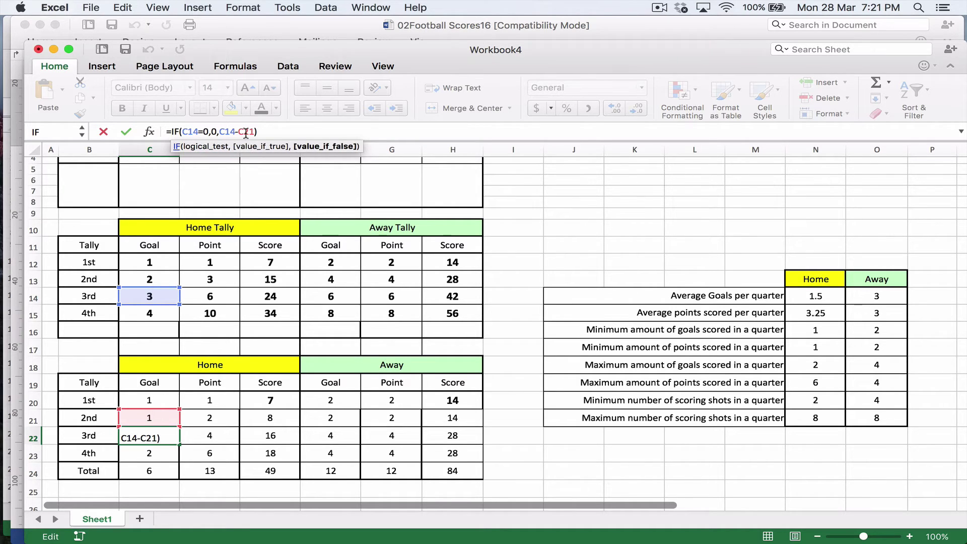
{"action": "left_click", "coordinate": [161, 405]}
{"action": "key", "text": "Return"}
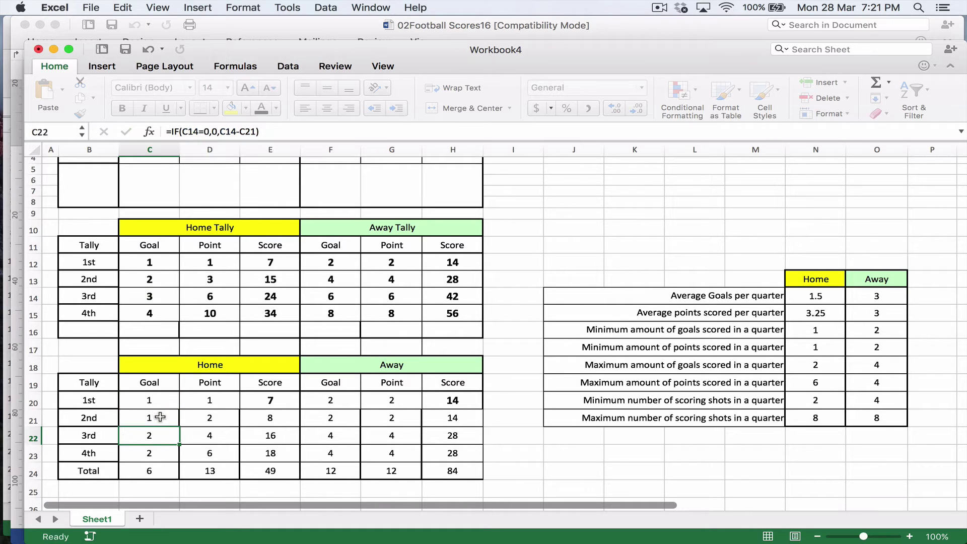
Change the 2nd-quarter Home Goal formula in C21 to =IF(C13=0,0,C13-C12) and fill it across to H21.
{"action": "left_click", "coordinate": [162, 417]}
{"action": "left_click", "coordinate": [182, 132]}
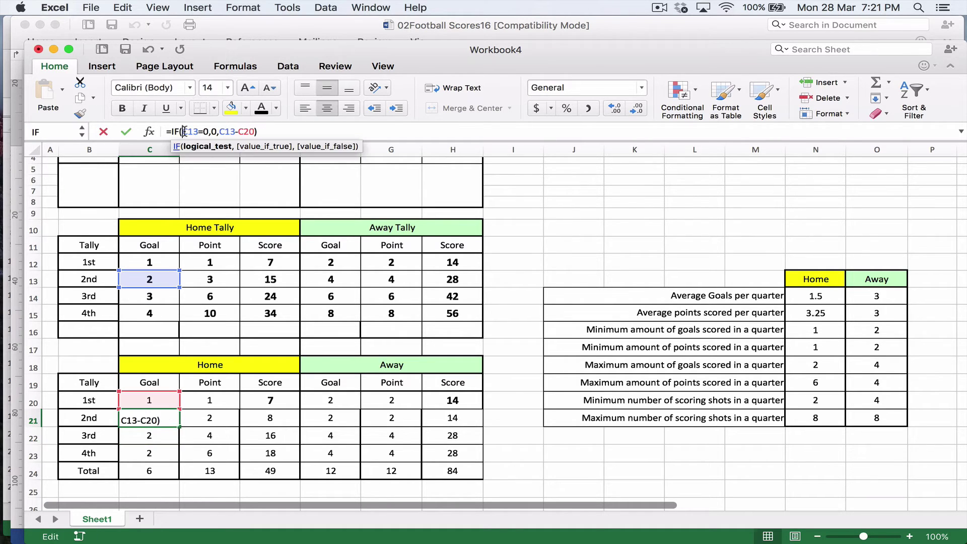
{"action": "left_click", "coordinate": [165, 388]}
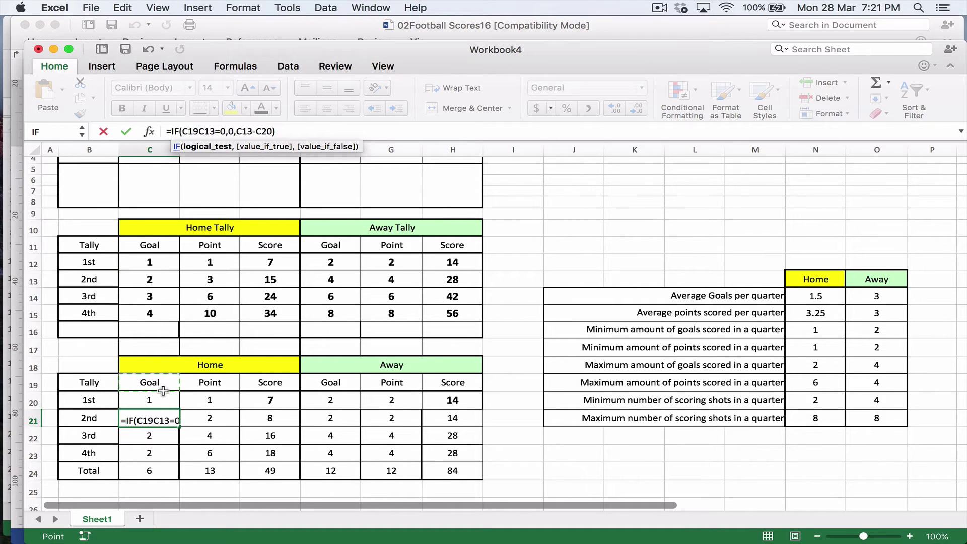
{"action": "key", "text": "BackSpace"}
{"action": "key", "text": "BackSpace"}
{"action": "key", "text": "BackSpace"}
{"action": "left_click", "coordinate": [203, 132]}
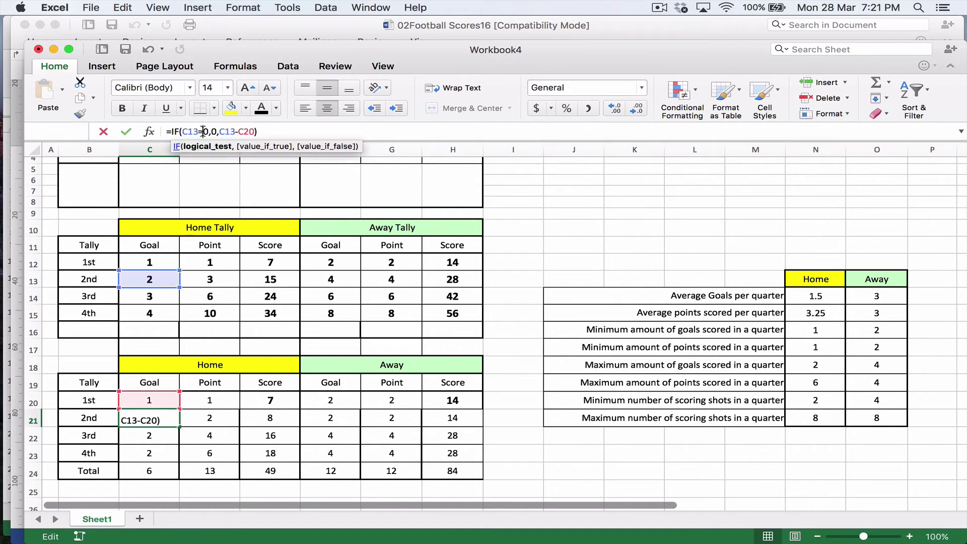
{"action": "left_click", "coordinate": [155, 309]}
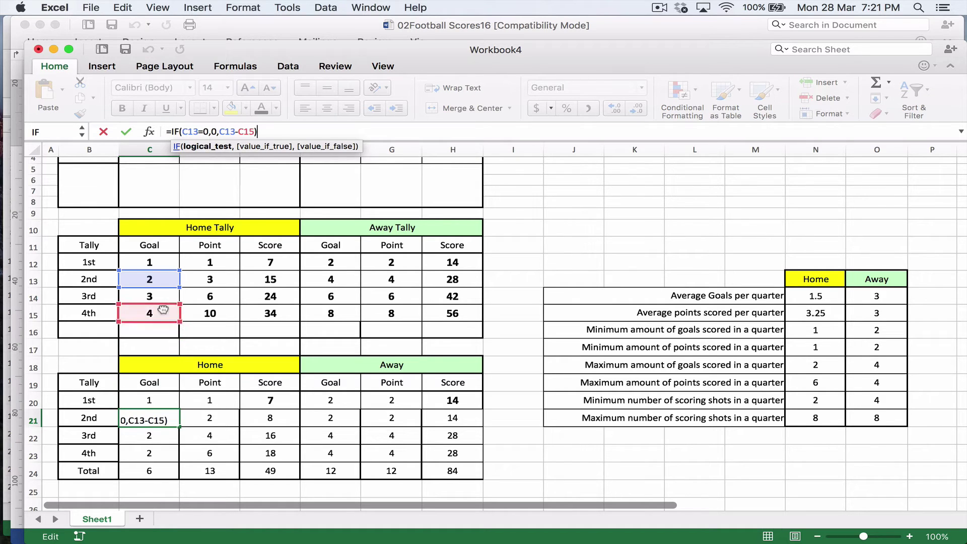
{"action": "left_click", "coordinate": [151, 261]}
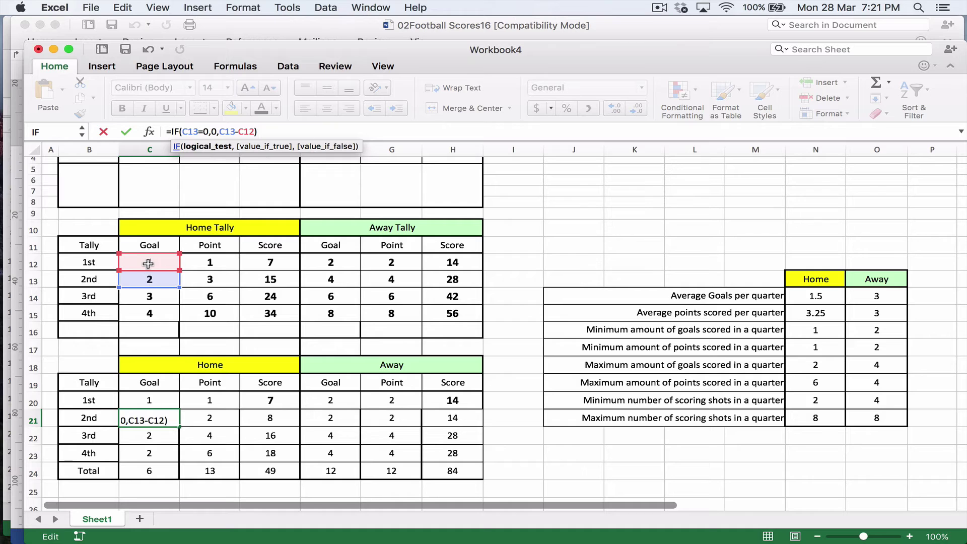
{"action": "key", "text": "Return"}
{"action": "key", "text": "Up"}
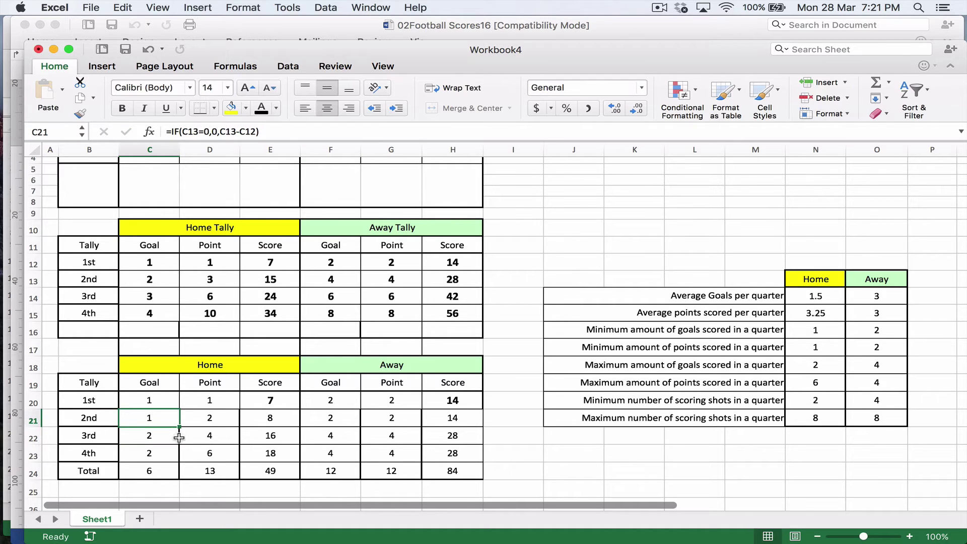
{"action": "left_click_drag", "start_coordinate": [180, 426], "coordinate": [457, 427]}
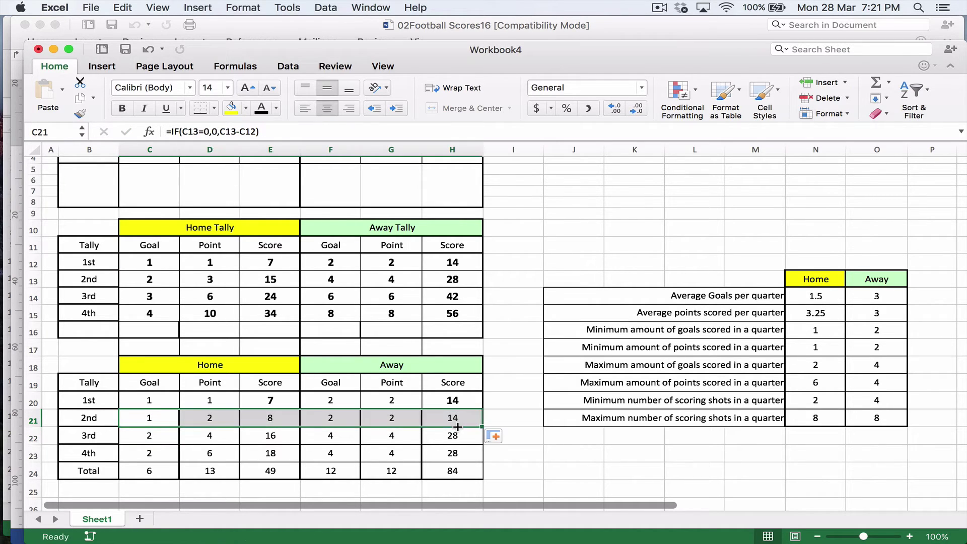
Copy the 2nd-quarter formulas in C21:H21 to the 3rd- and 4th-quarter rows of the per-quarter table.
{"action": "key", "text": "super+c"}
{"action": "key", "text": "Down"}
{"action": "key", "text": "super+v"}
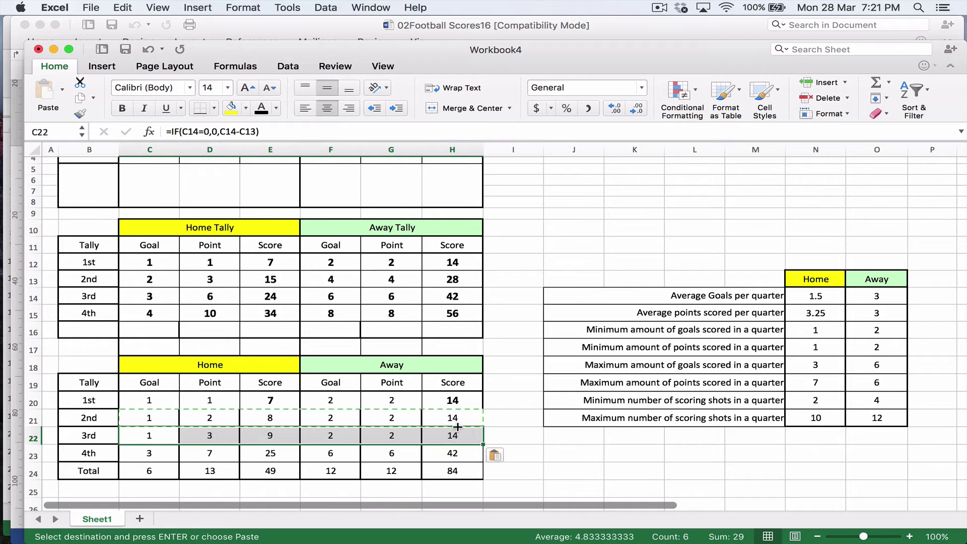
{"action": "key", "text": "Down"}
{"action": "key", "text": "super+v"}
{"action": "key", "text": "Up"}
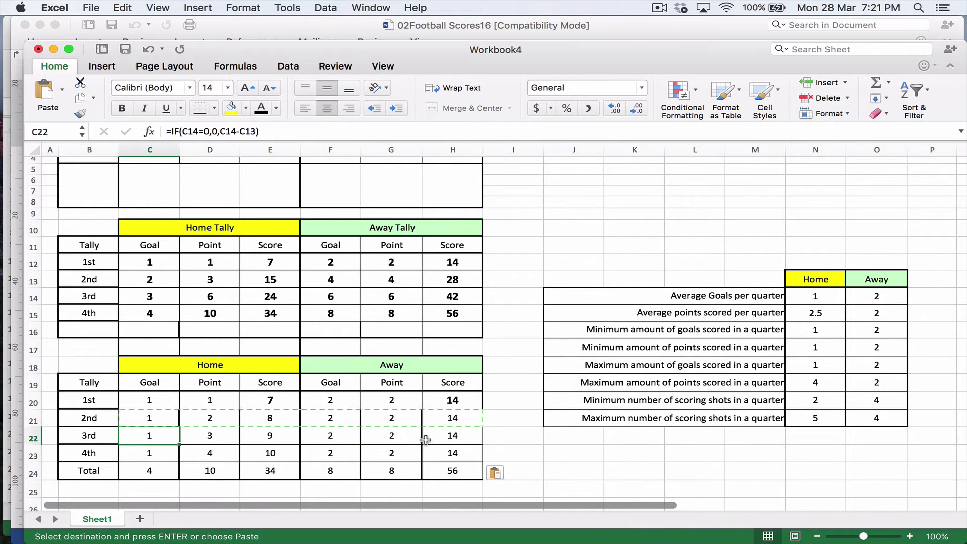
Compare the per-quarter totals with the scoreboard and inspect the formulas in C24 and C21.
{"action": "scroll", "coordinate": [431, 280], "scroll_direction": "up", "scroll_amount": 3}
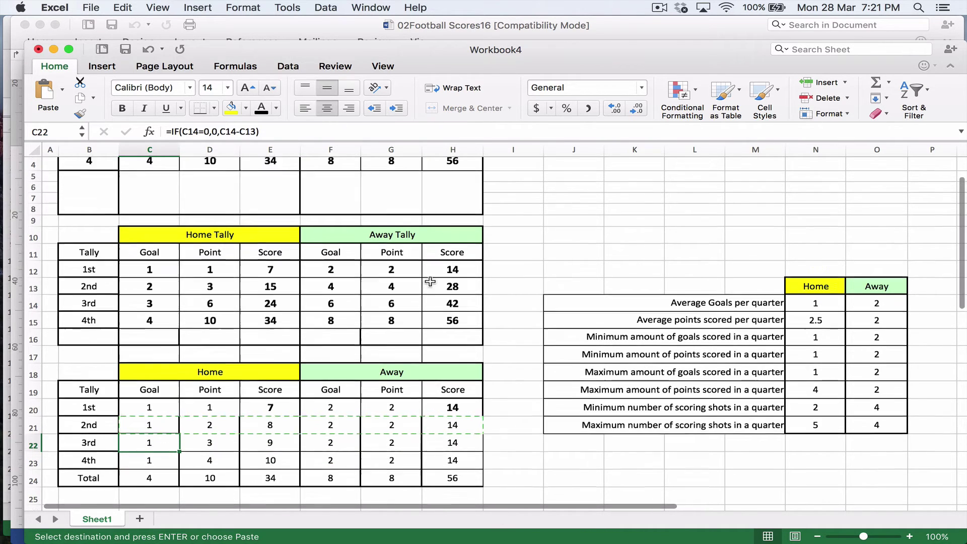
{"action": "scroll", "coordinate": [400, 375], "scroll_direction": "down", "scroll_amount": 1}
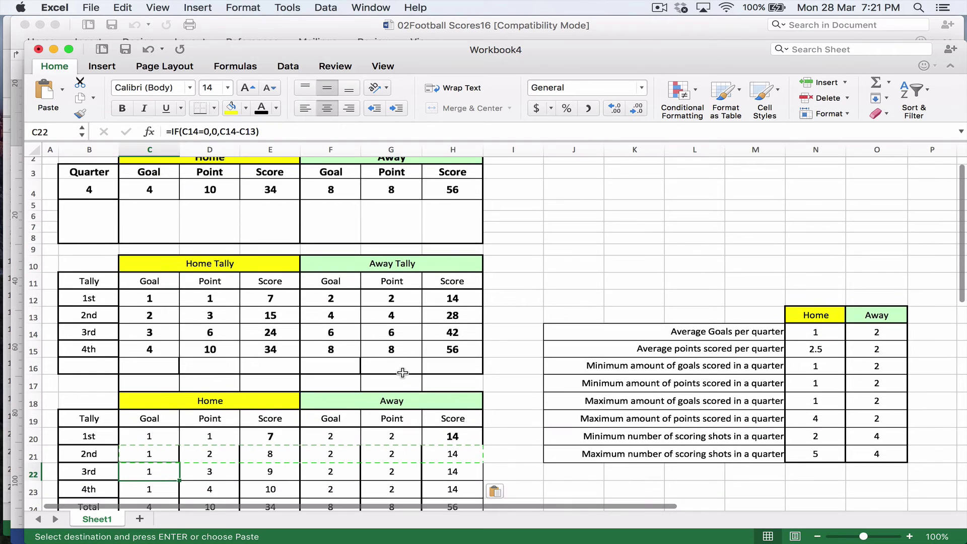
{"action": "scroll", "coordinate": [399, 371], "scroll_direction": "up", "scroll_amount": 1}
{"action": "left_click", "coordinate": [586, 209]}
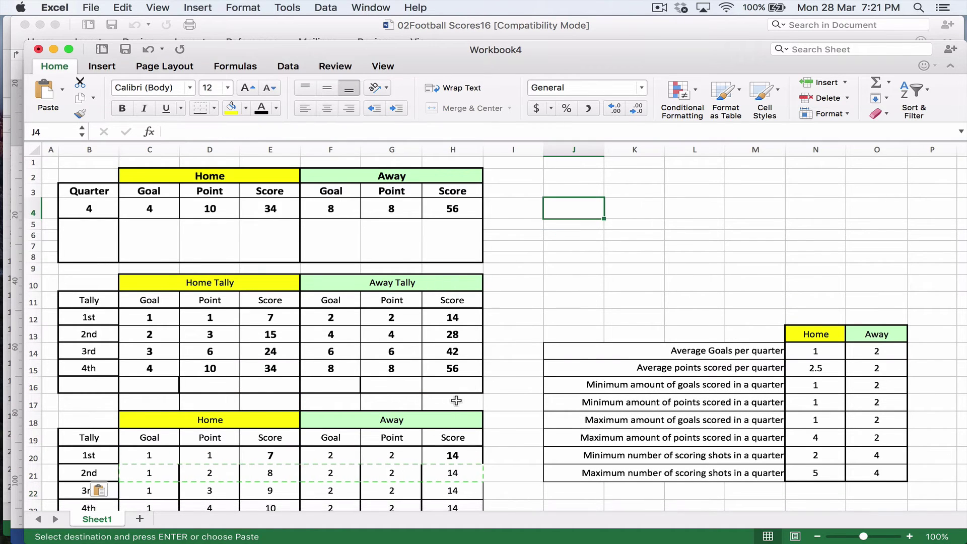
{"action": "scroll", "coordinate": [142, 485], "scroll_direction": "down", "scroll_amount": 1}
{"action": "scroll", "coordinate": [142, 485], "scroll_direction": "down", "scroll_amount": 3}
{"action": "left_click", "coordinate": [156, 450]}
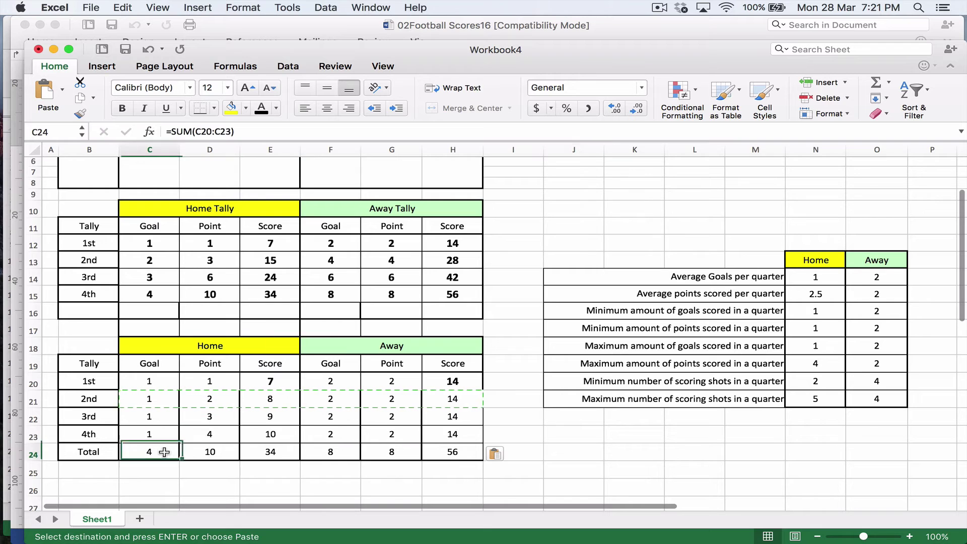
{"action": "left_click", "coordinate": [161, 397]}
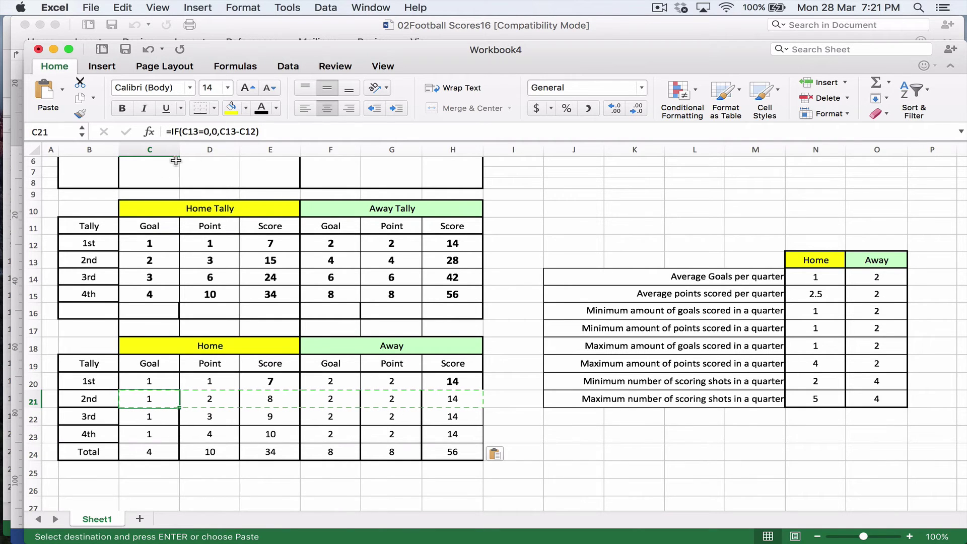
{"action": "scroll", "coordinate": [176, 160], "scroll_direction": "up", "scroll_amount": 3}
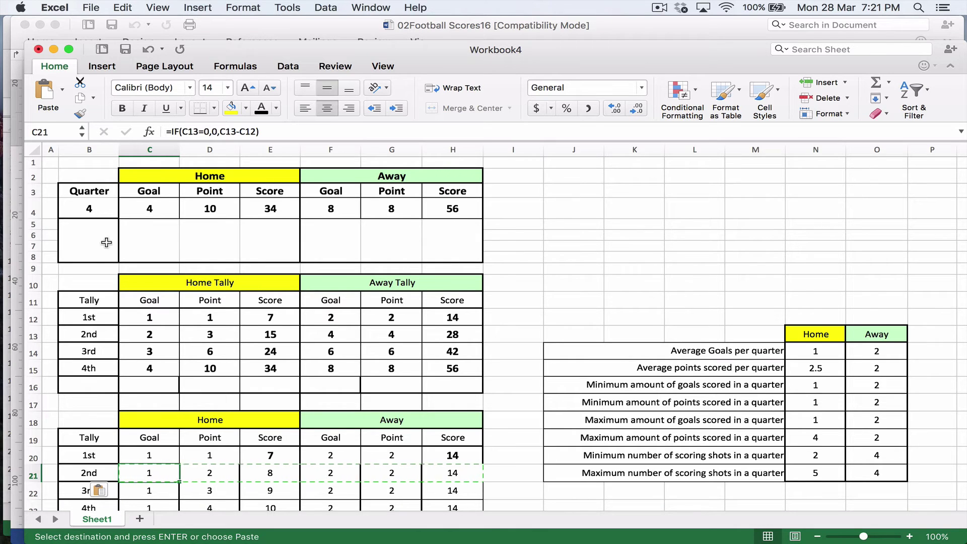
Enable the Developer tab in the ribbon through the application's View preferences.
{"action": "left_click", "coordinate": [156, 241]}
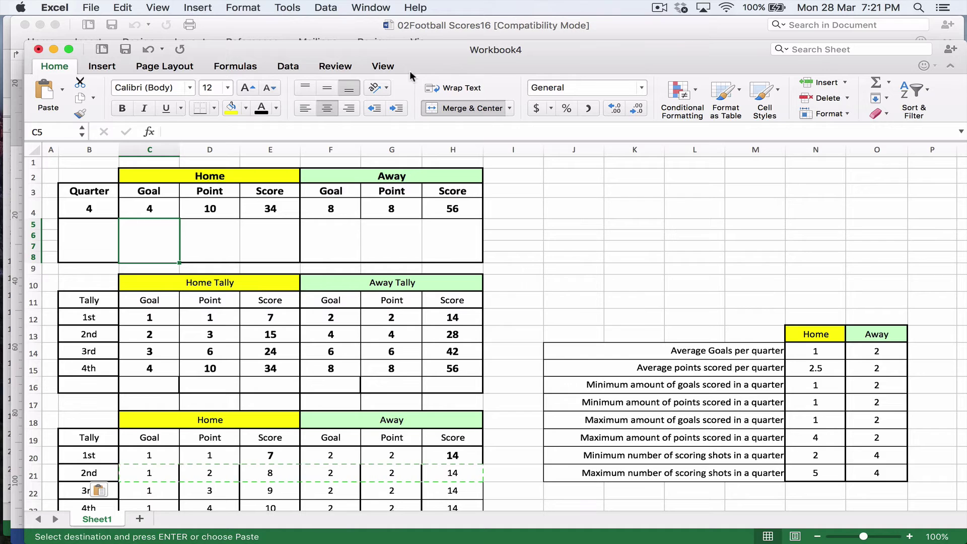
{"action": "left_click", "coordinate": [62, 9]}
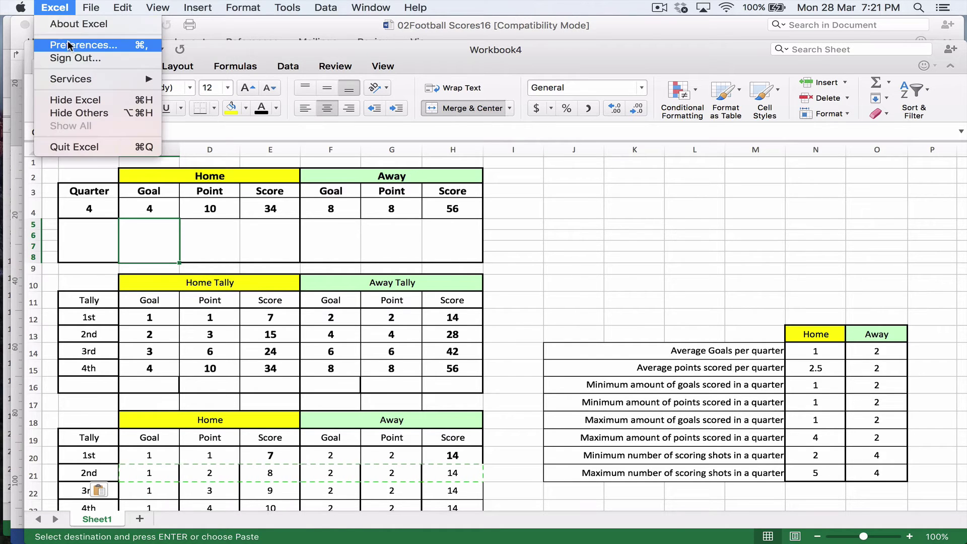
{"action": "left_click", "coordinate": [69, 43]}
{"action": "left_click", "coordinate": [354, 157]}
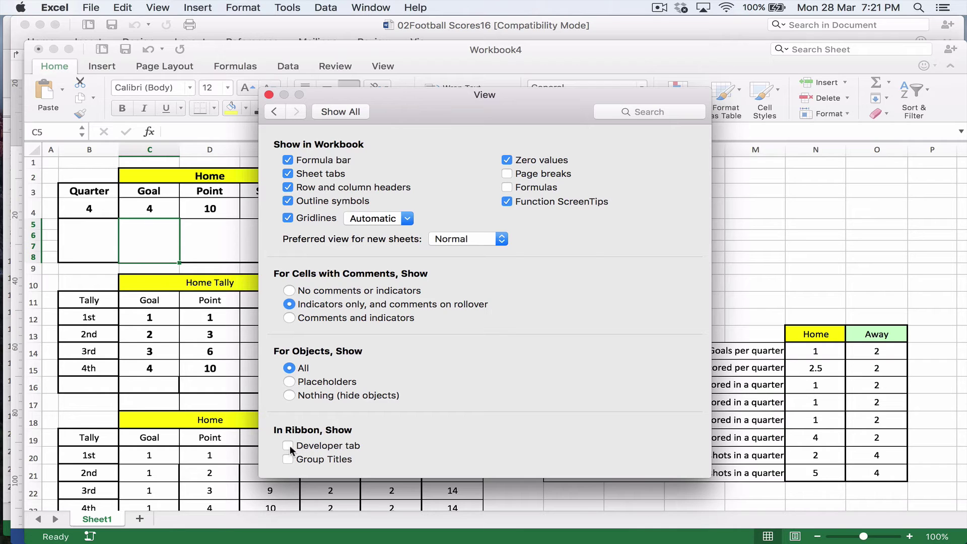
{"action": "left_click", "coordinate": [268, 95]}
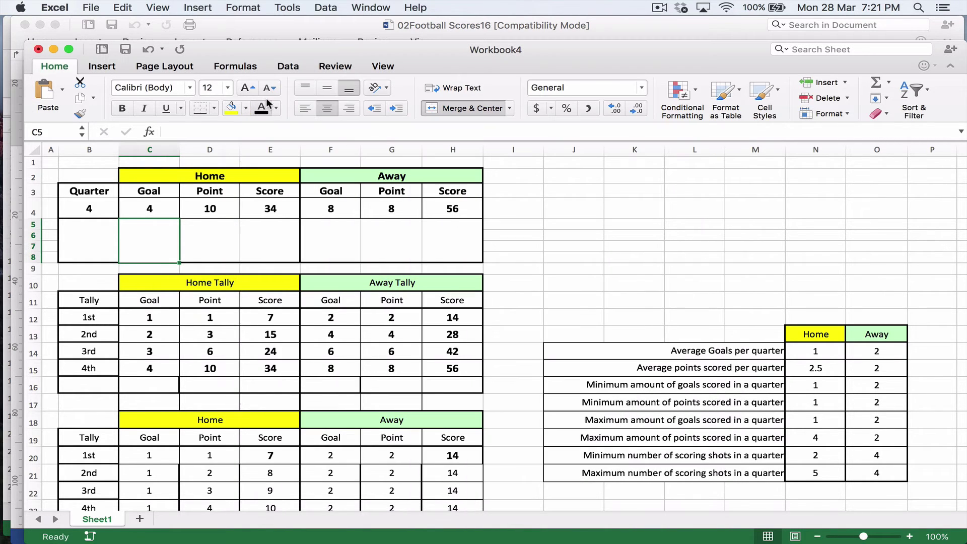
Draw a spinner control filling the merged cell C5:C8 beneath the scoreboard's Home Goal value.
{"action": "left_click", "coordinate": [436, 66]}
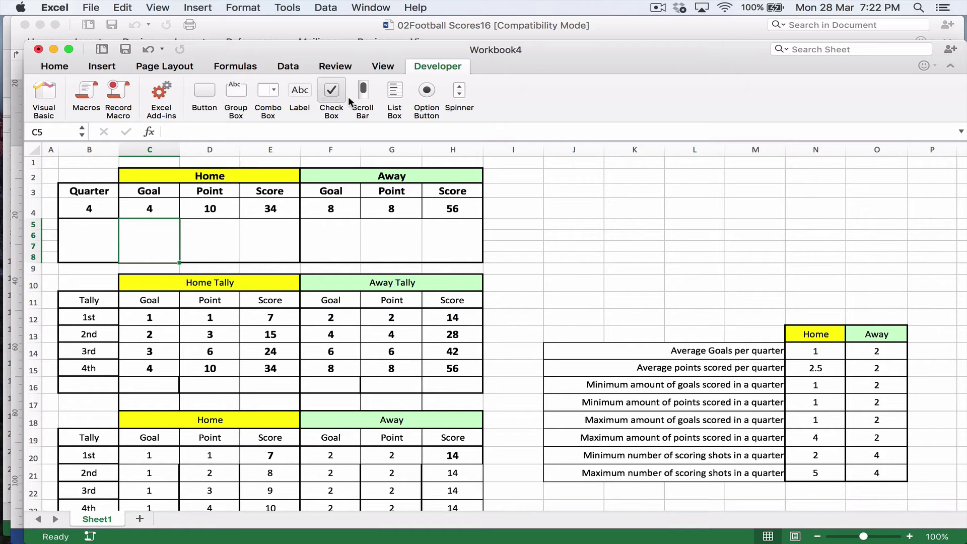
{"action": "left_click", "coordinate": [457, 96]}
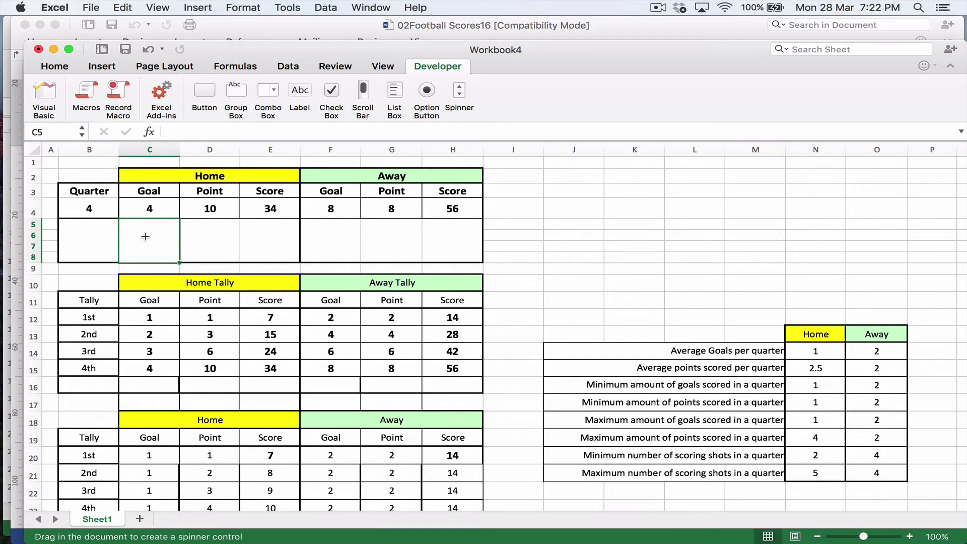
{"action": "left_click_drag", "start_coordinate": [121, 222], "coordinate": [177, 260]}
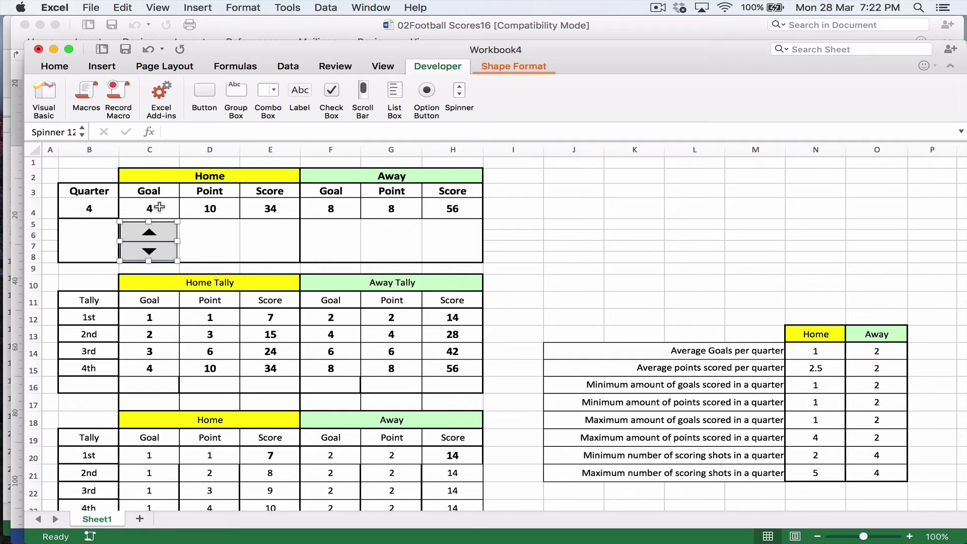
Reset the scoreboard's Home and Away goals, points and scores in row 4 to 0.
{"action": "left_click", "coordinate": [159, 207]}
{"action": "type", "text": "0"}
{"action": "key", "text": "Tab"}
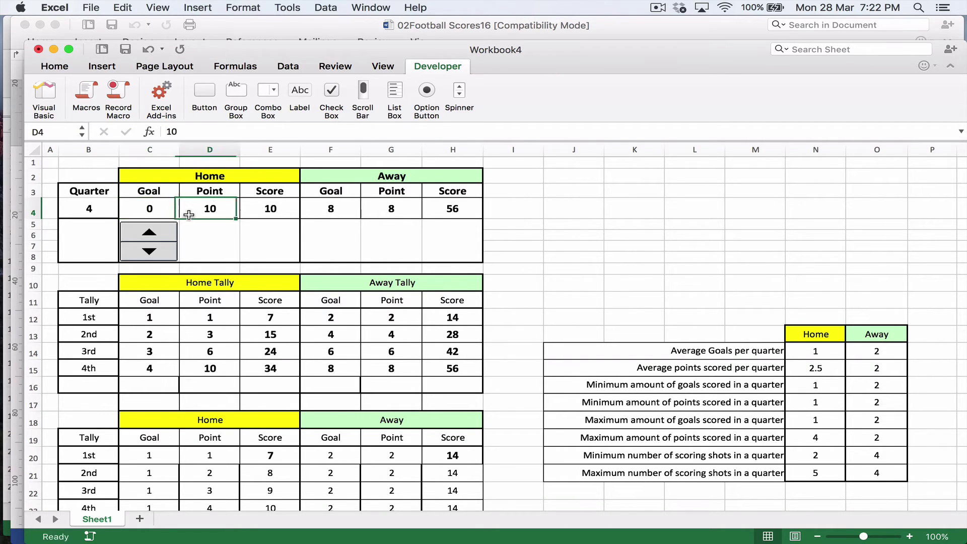
{"action": "type", "text": "0"}
{"action": "key", "text": "Tab"}
{"action": "type", "text": "0\t0"}
{"action": "key", "text": "Tab"}
{"action": "type", "text": "0"}
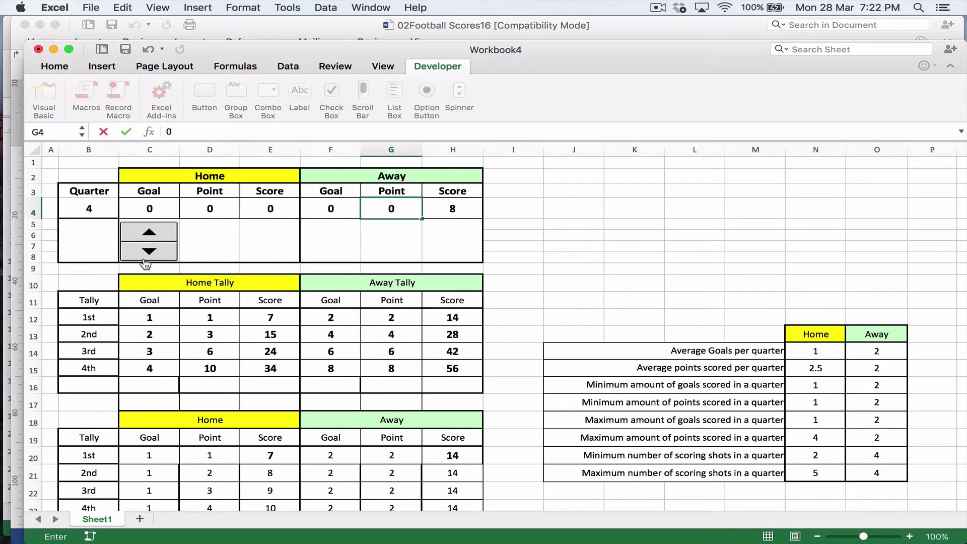
Set the 1st-quarter goals and points to 0 for both teams in the cumulative tally table.
{"action": "left_click", "coordinate": [141, 317]}
{"action": "type", "text": "0"}
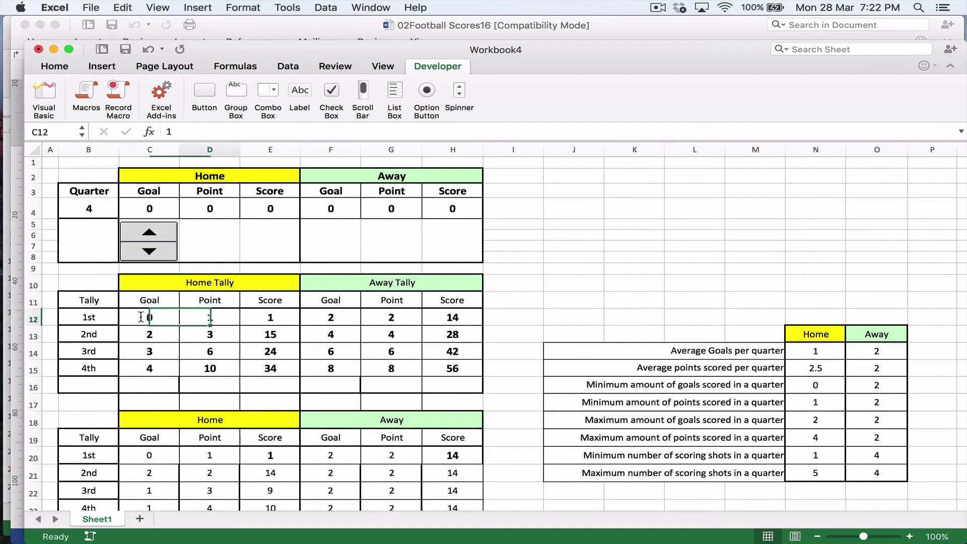
{"action": "key", "text": "Tab"}
{"action": "type", "text": "0"}
{"action": "key", "text": "Tab"}
{"action": "key", "text": "Tab"}
{"action": "type", "text": "0"}
{"action": "key", "text": "Tab"}
{"action": "type", "text": "0"}
Fill the Home Tally zeros in C12:D12 down through the 4th quarter in row 15.
{"action": "key", "text": "Left"}
{"action": "key", "text": "Left"}
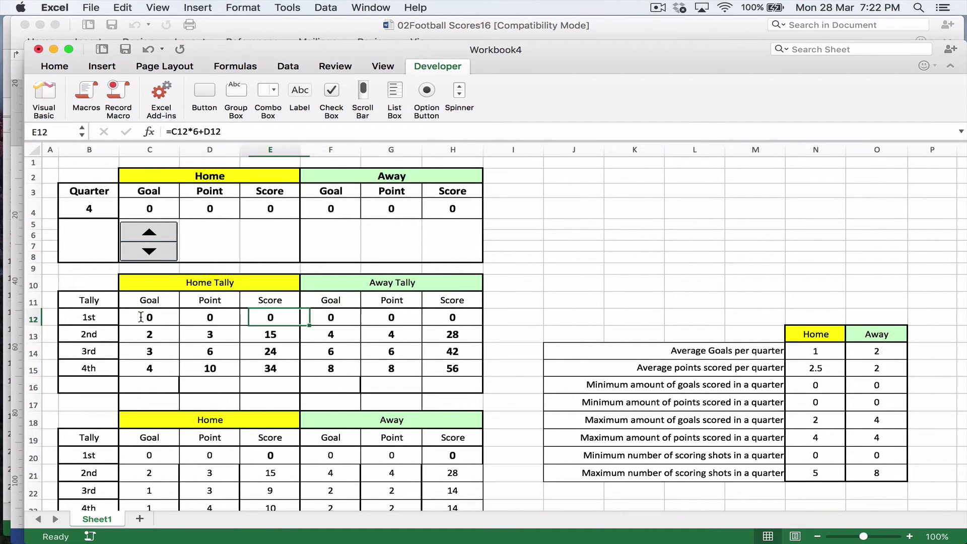
{"action": "key", "text": "Left"}
{"action": "key", "text": "Left"}
{"action": "key", "text": "shift+Right"}
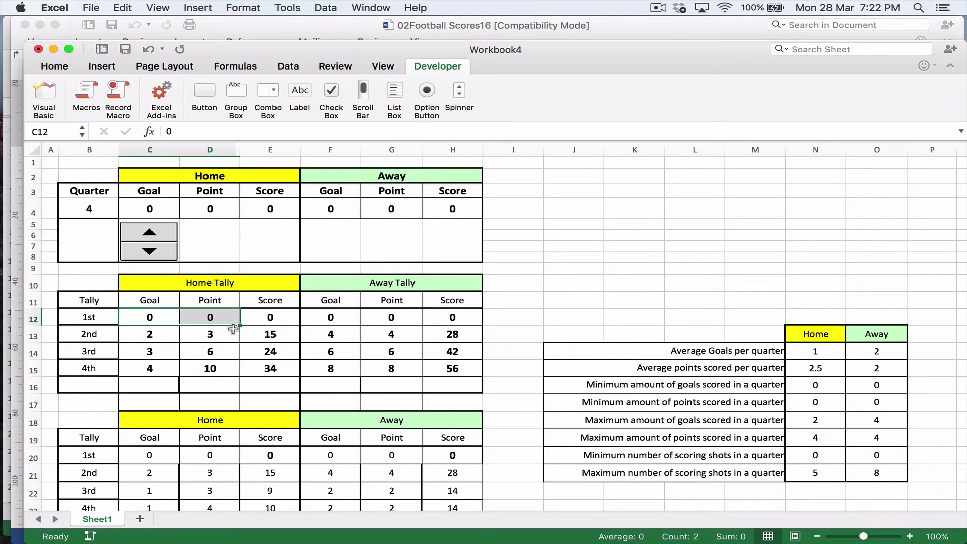
{"action": "left_click_drag", "start_coordinate": [241, 327], "coordinate": [239, 369]}
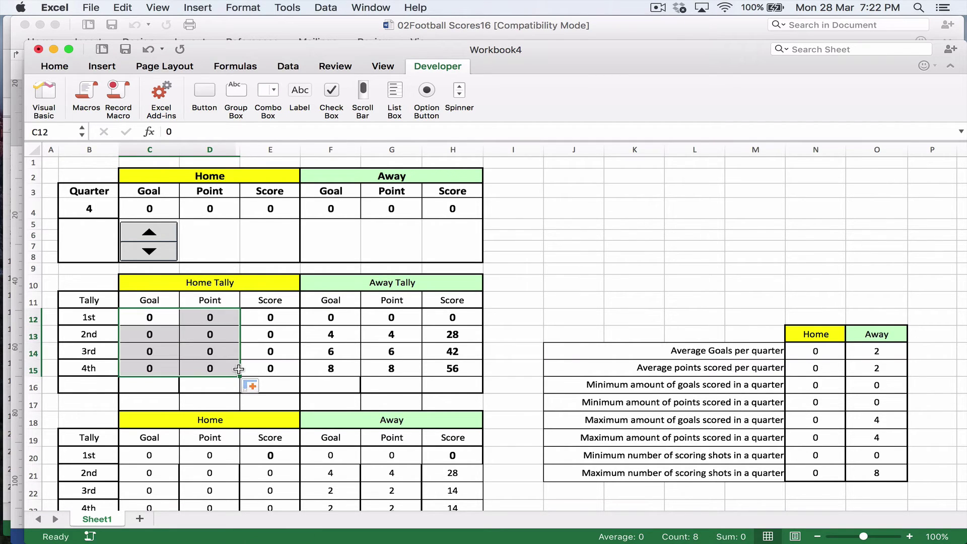
Copy the Home Tally zeros in C12:D15 to the Away Tally goals and points in F12:G15.
{"action": "key", "text": "Right"}
{"action": "key", "text": "Right"}
{"action": "type", "text": "0\t0 0\t0 0\t0 0\t0"}
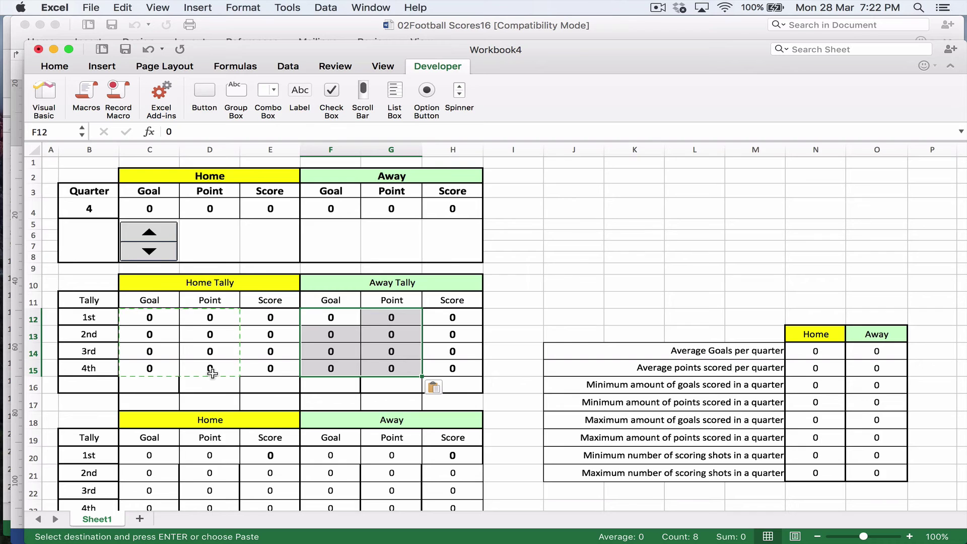
{"action": "scroll", "coordinate": [211, 378], "scroll_direction": "down", "scroll_amount": 5}
{"action": "scroll", "coordinate": [212, 389], "scroll_direction": "up", "scroll_amount": 5}
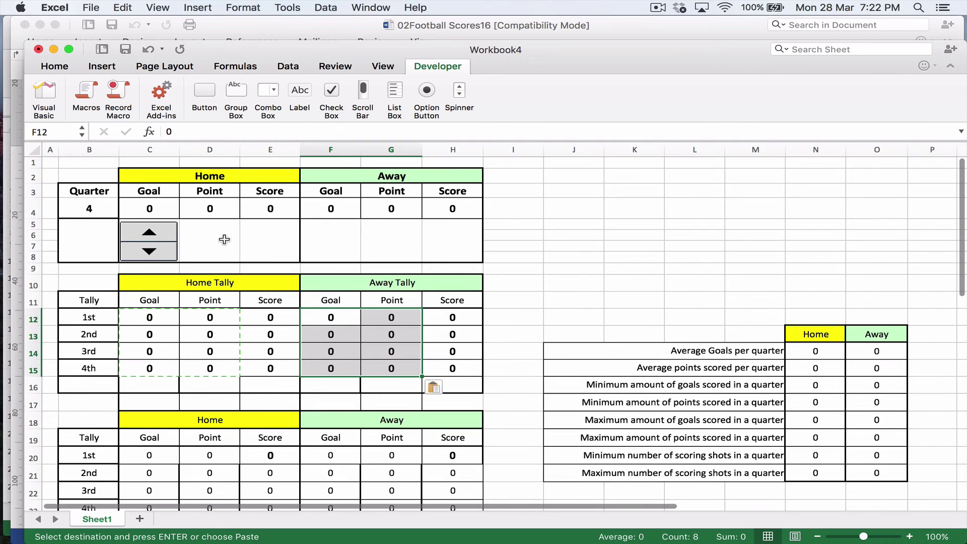
Link the Home Goal spinner to cell $C$4 and set its maximum value to 100.
{"action": "left_click", "coordinate": [216, 232]}
{"action": "right_click", "coordinate": [152, 235]}
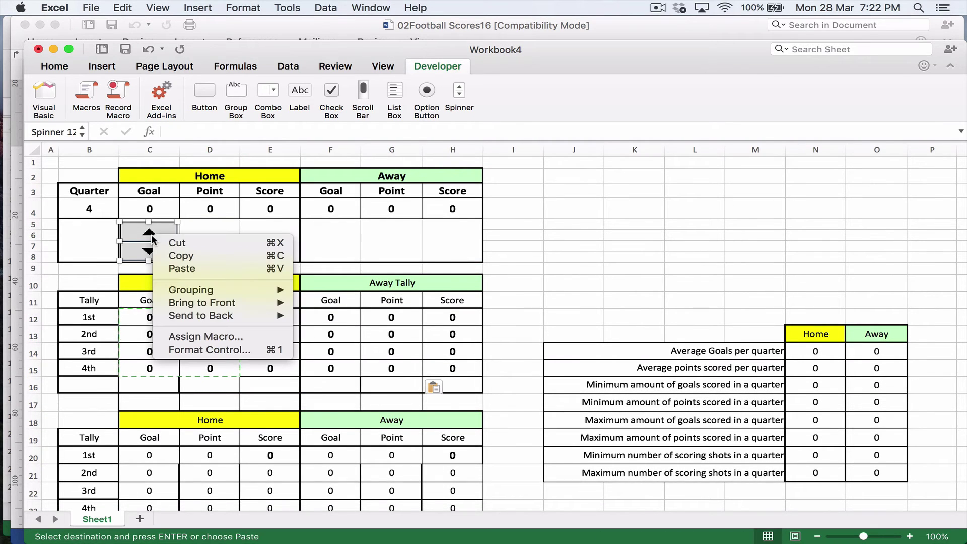
{"action": "left_click", "coordinate": [196, 350]}
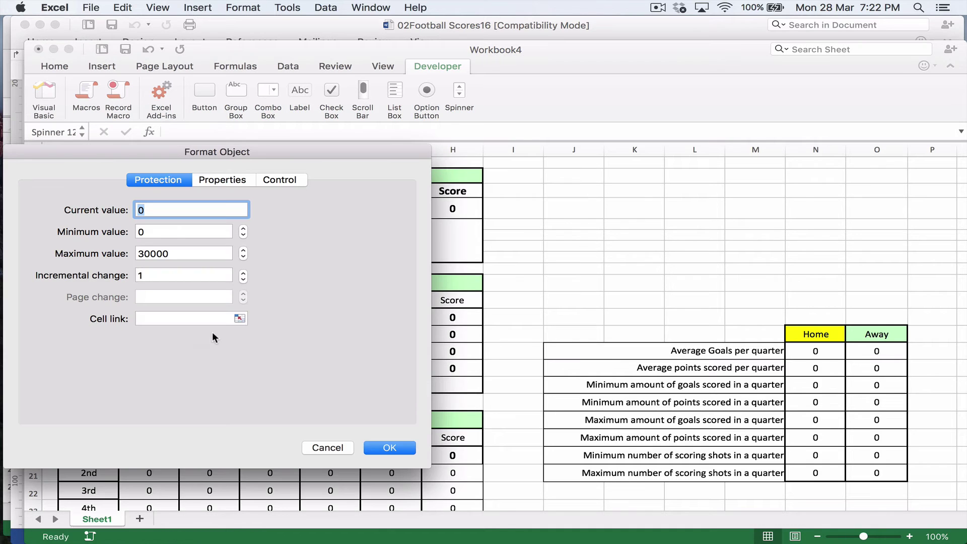
{"action": "left_click_drag", "start_coordinate": [218, 147], "coordinate": [538, 98]}
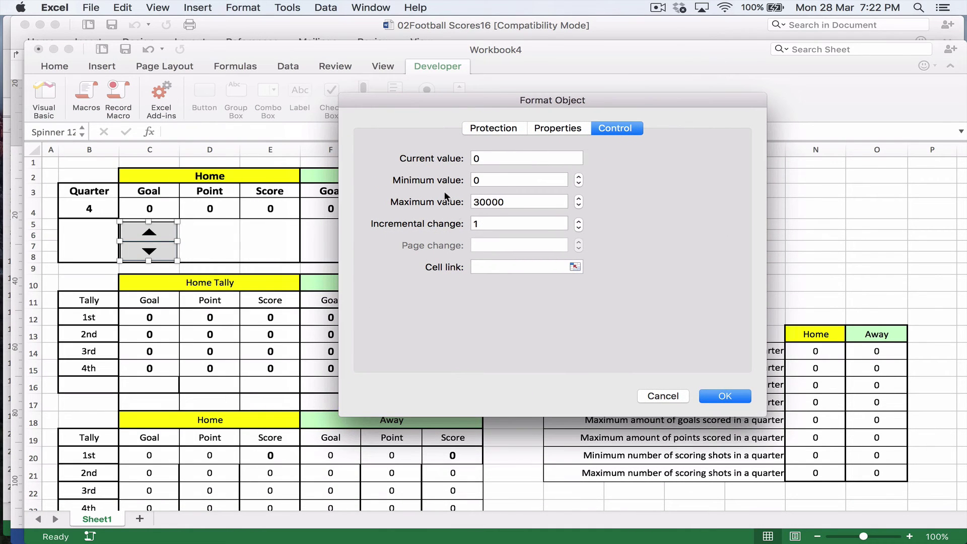
{"action": "left_click", "coordinate": [575, 267]}
{"action": "left_click", "coordinate": [151, 208]}
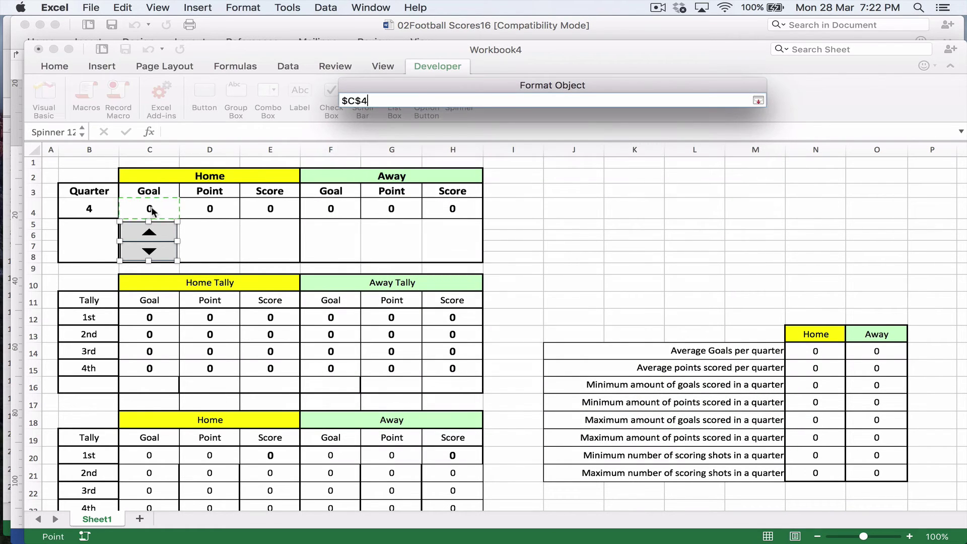
{"action": "left_click", "coordinate": [758, 100]}
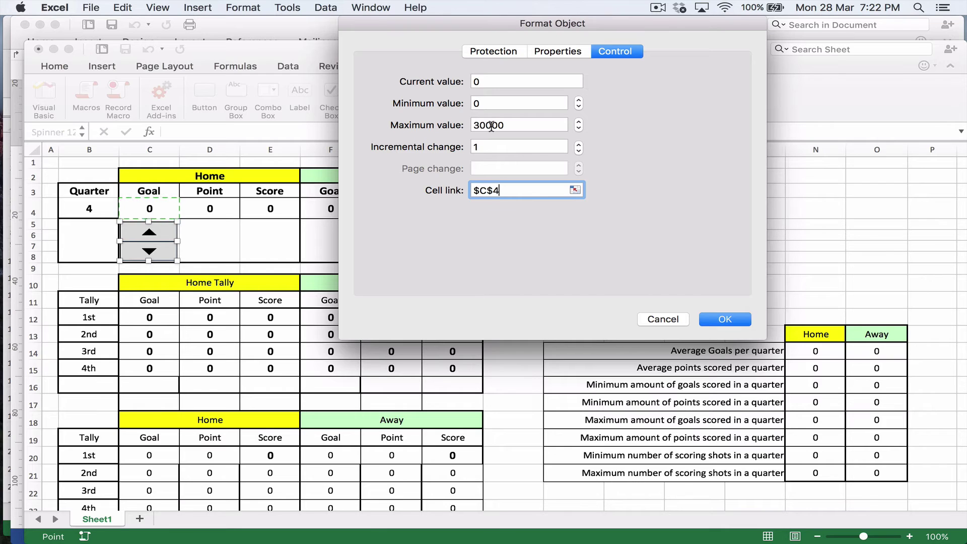
{"action": "left_click_drag", "start_coordinate": [491, 126], "coordinate": [470, 126]}
{"action": "type", "text": "1"}
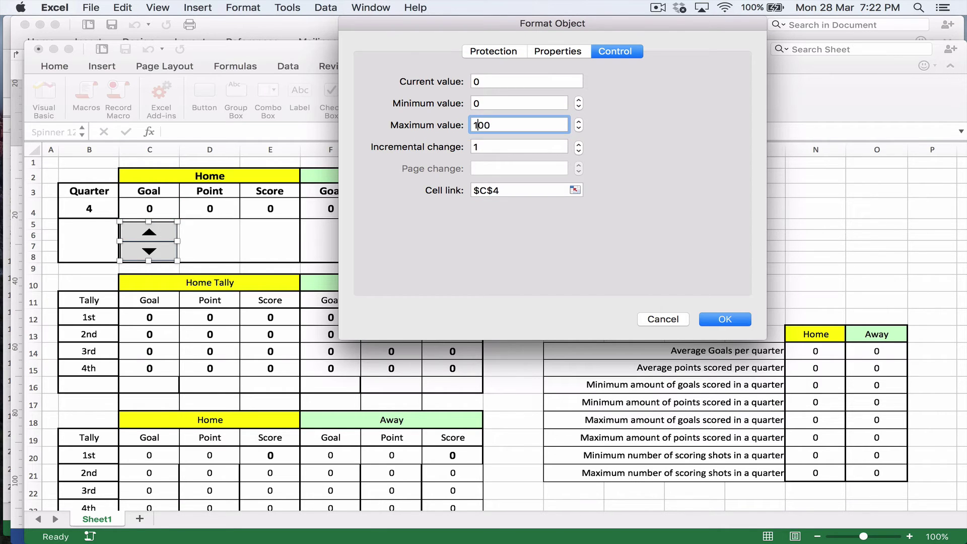
{"action": "left_click", "coordinate": [725, 319]}
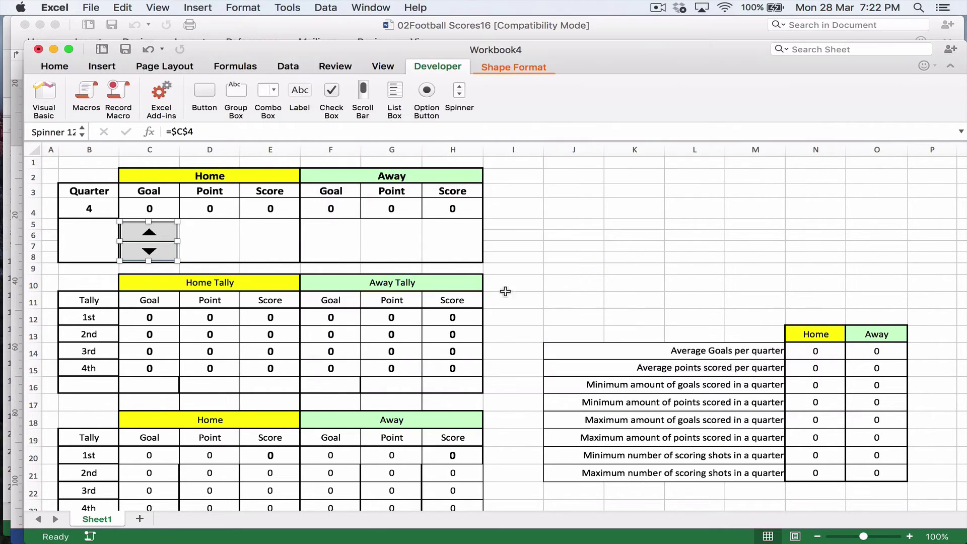
Set the Quarter in B4 to 1 and test the Home Goal spinner by raising it to 1 and back to 0.
{"action": "left_click", "coordinate": [102, 205]}
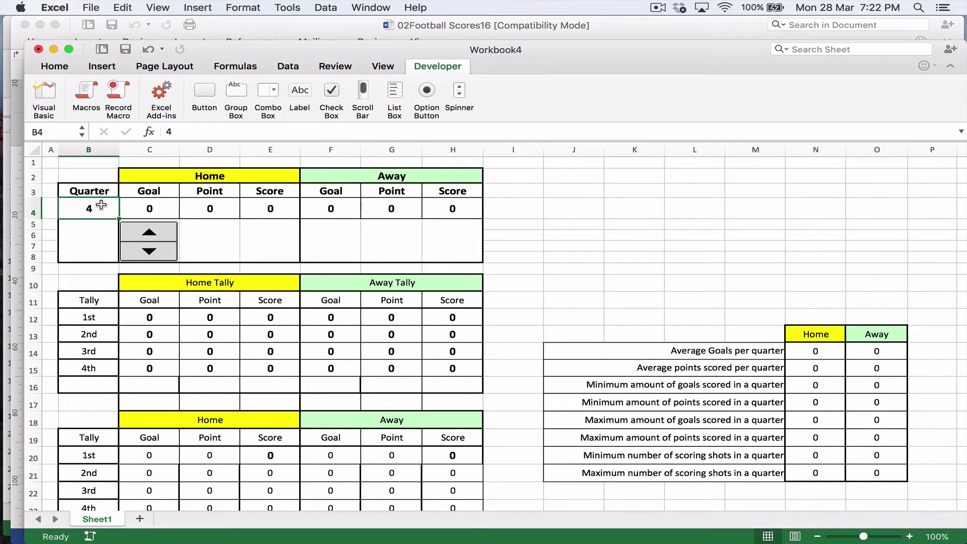
{"action": "type", "text": "0"}
{"action": "left_click", "coordinate": [237, 240]}
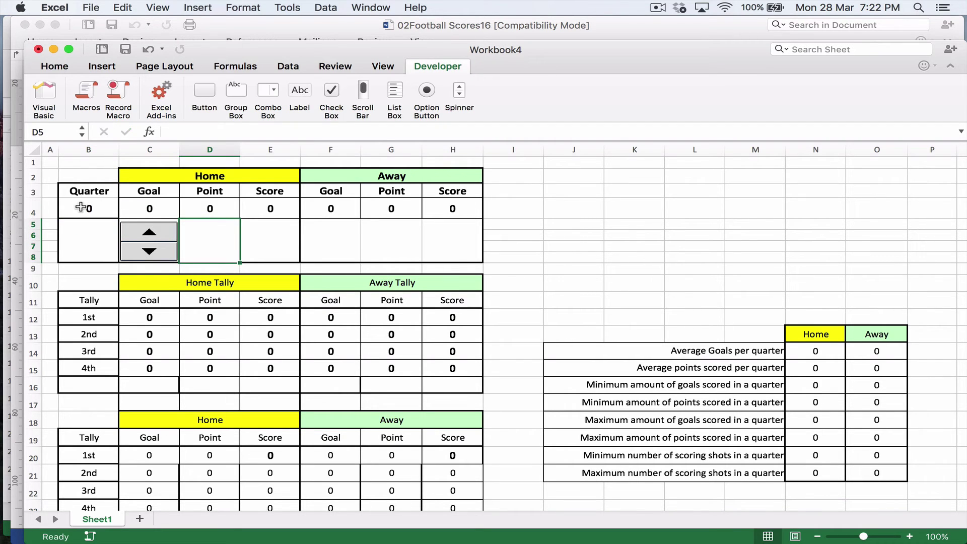
{"action": "left_click", "coordinate": [81, 207]}
{"action": "type", "text": "1"}
{"action": "key", "text": "Tab"}
{"action": "left_click", "coordinate": [89, 208]}
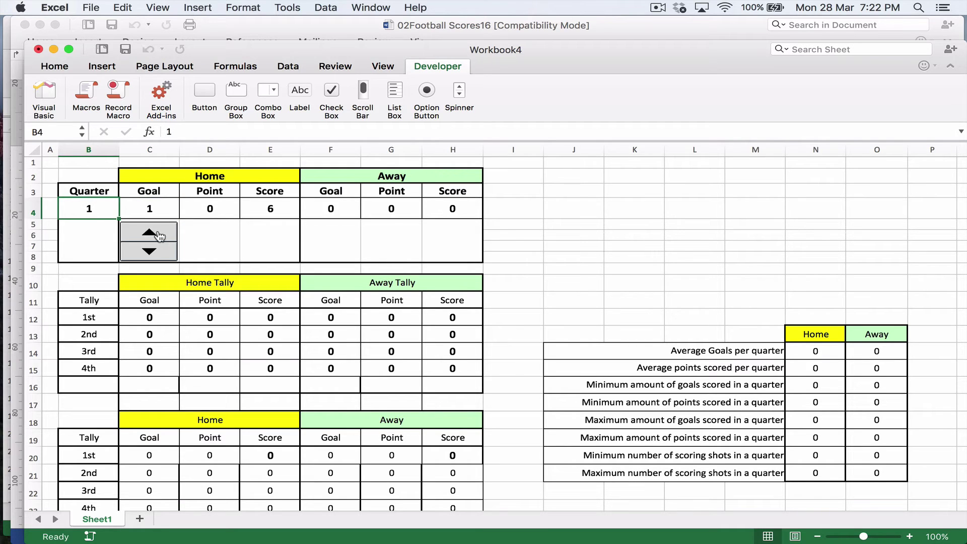
{"action": "left_click", "coordinate": [164, 253]}
Add spinner controls beneath the Home Point, Away Goal and Away Point cells, about the size of the Home Goal spinner.
{"action": "left_click", "coordinate": [459, 92]}
{"action": "left_click_drag", "start_coordinate": [183, 225], "coordinate": [237, 259]}
{"action": "left_click", "coordinate": [445, 108]}
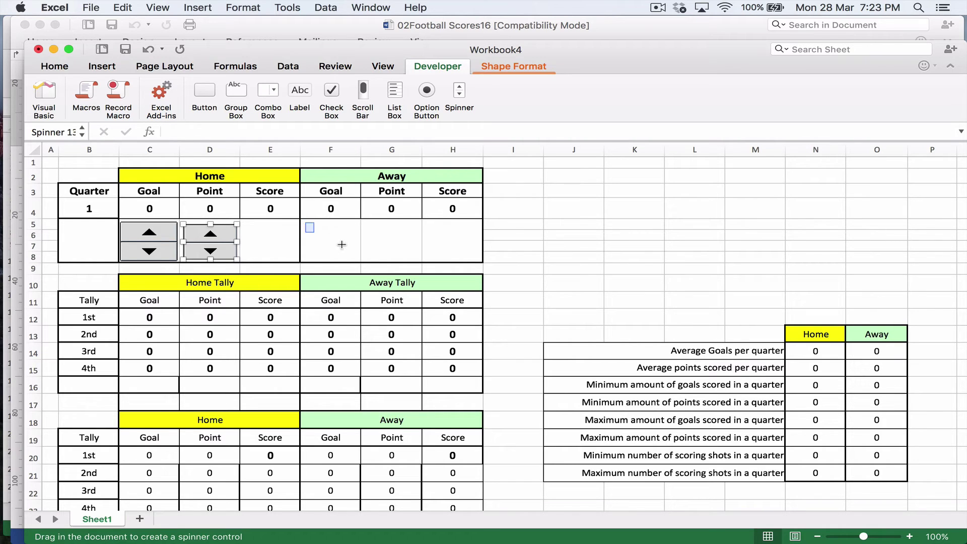
{"action": "left_click_drag", "start_coordinate": [342, 245], "coordinate": [359, 261]}
{"action": "left_click", "coordinate": [458, 93]}
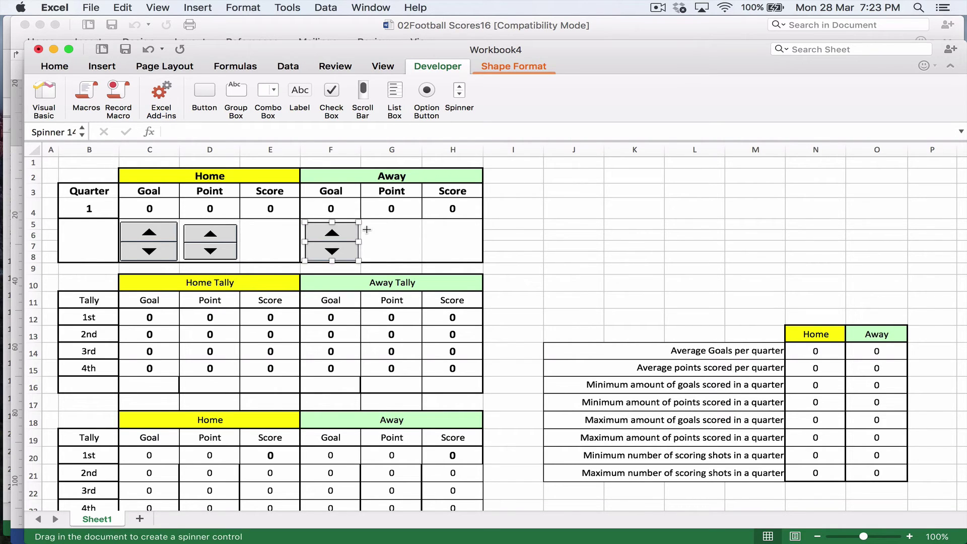
{"action": "left_click_drag", "start_coordinate": [364, 222], "coordinate": [417, 262]}
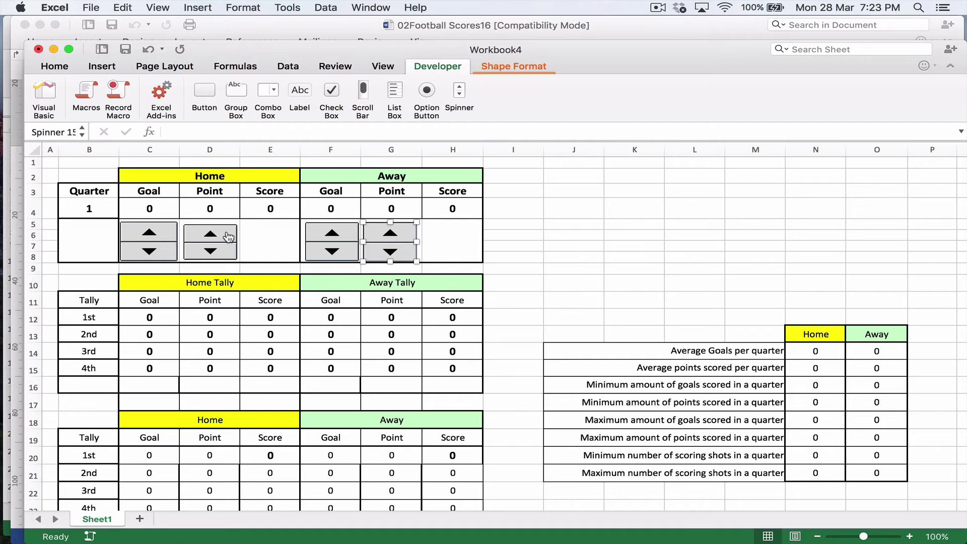
Link the Home Point spinner to cell $D$4 and set its maximum value to 100.
{"action": "right_click", "coordinate": [217, 236]}
{"action": "left_click", "coordinate": [267, 349]}
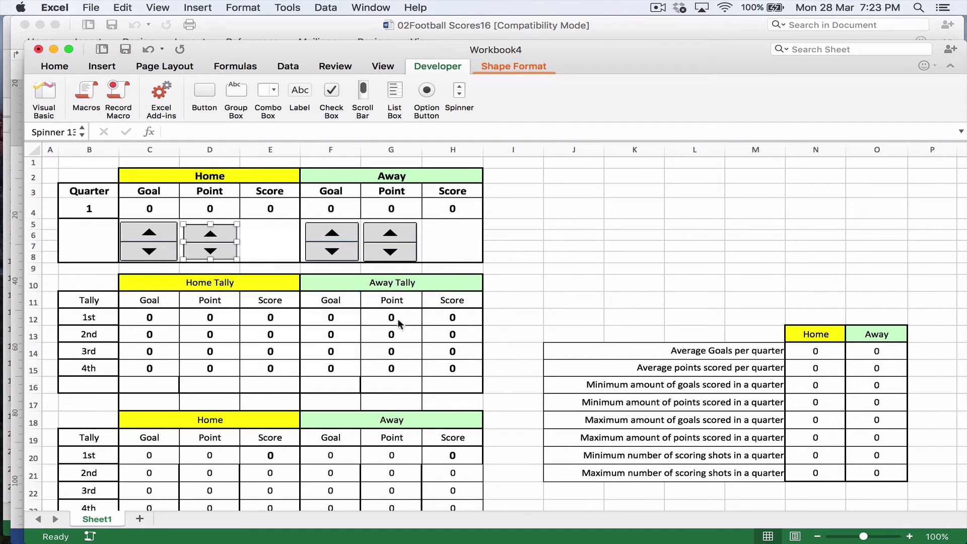
{"action": "left_click", "coordinate": [575, 189]}
{"action": "left_click", "coordinate": [210, 209]}
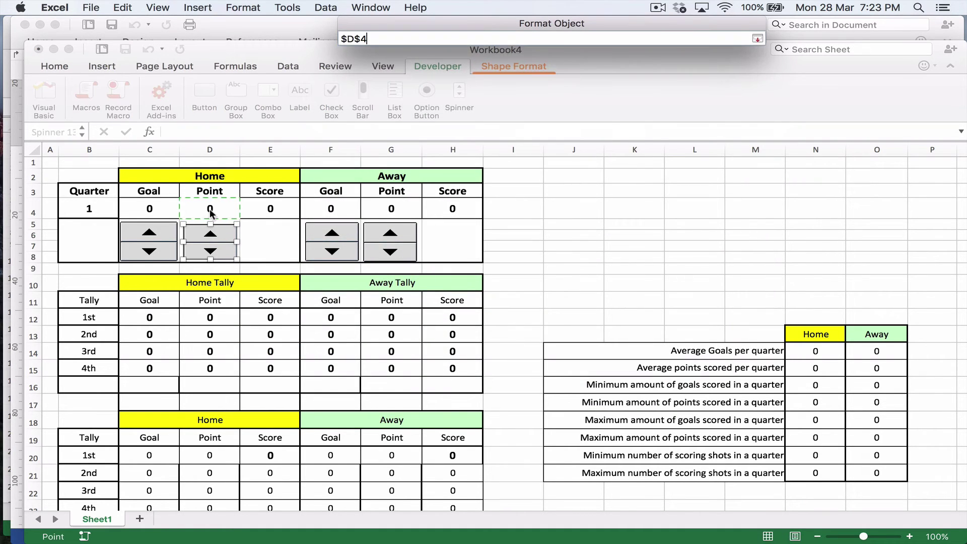
{"action": "key", "text": "Return"}
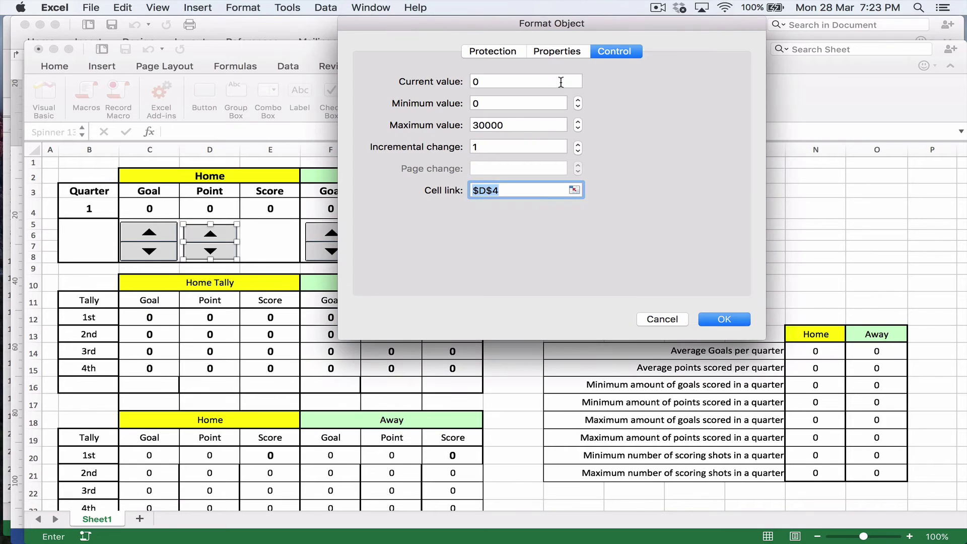
{"action": "double_click", "coordinate": [489, 124]}
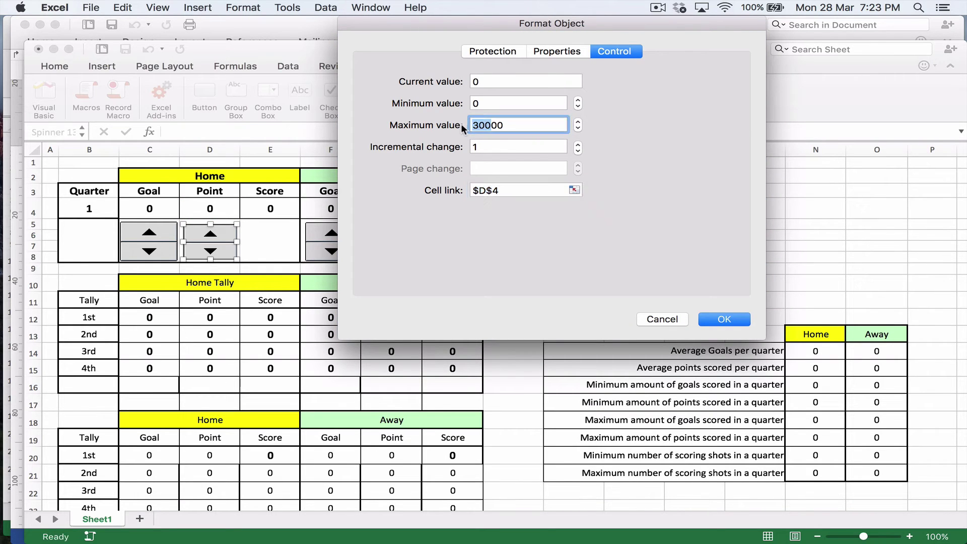
{"action": "type", "text": "100"}
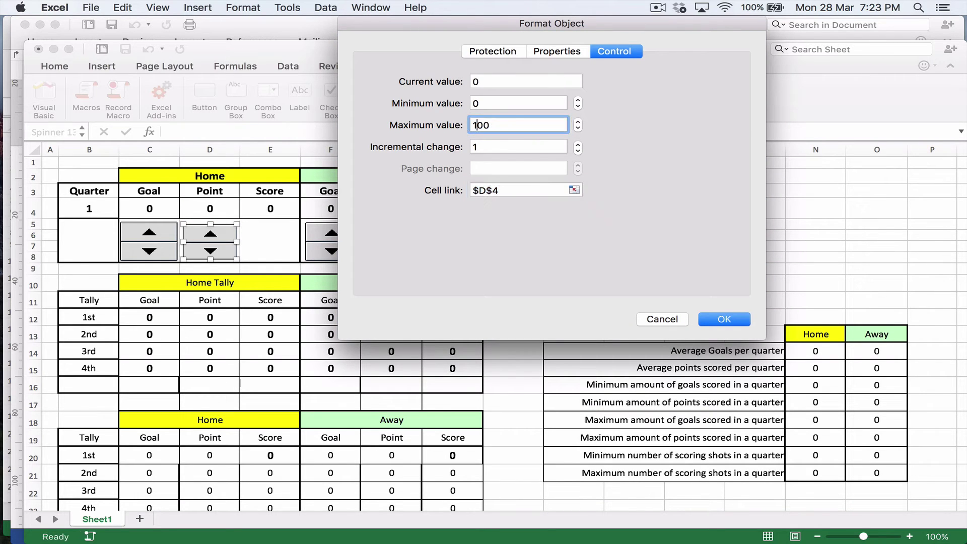
{"action": "left_click", "coordinate": [723, 319]}
Link the Away Goal spinner to cell $F$4 and set its maximum value to 100.
{"action": "right_click", "coordinate": [340, 232]}
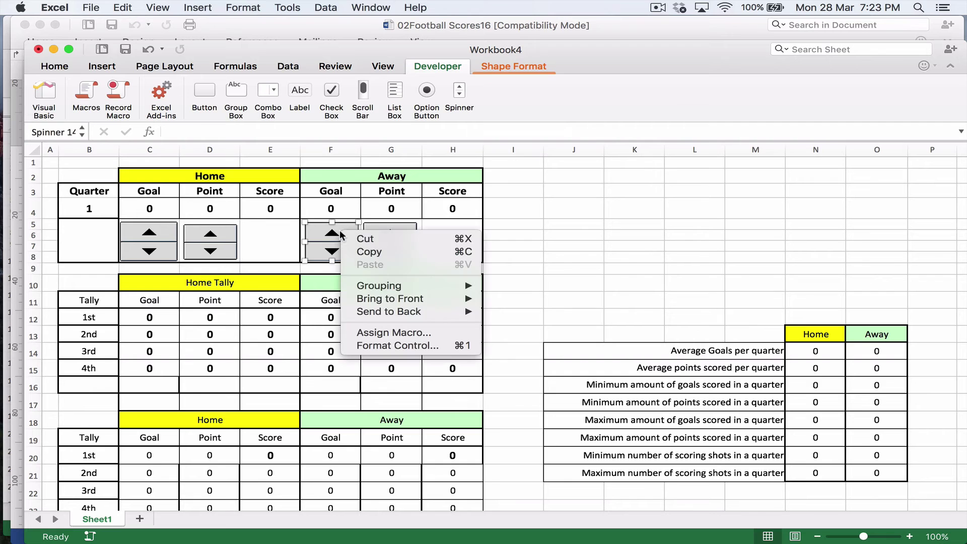
{"action": "left_click", "coordinate": [401, 346]}
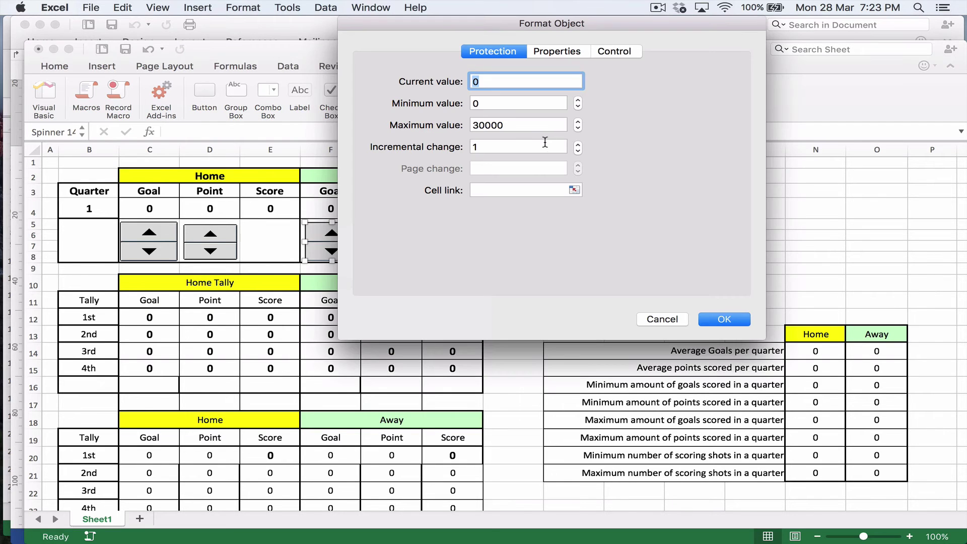
{"action": "left_click", "coordinate": [575, 189]}
{"action": "left_click", "coordinate": [325, 206]}
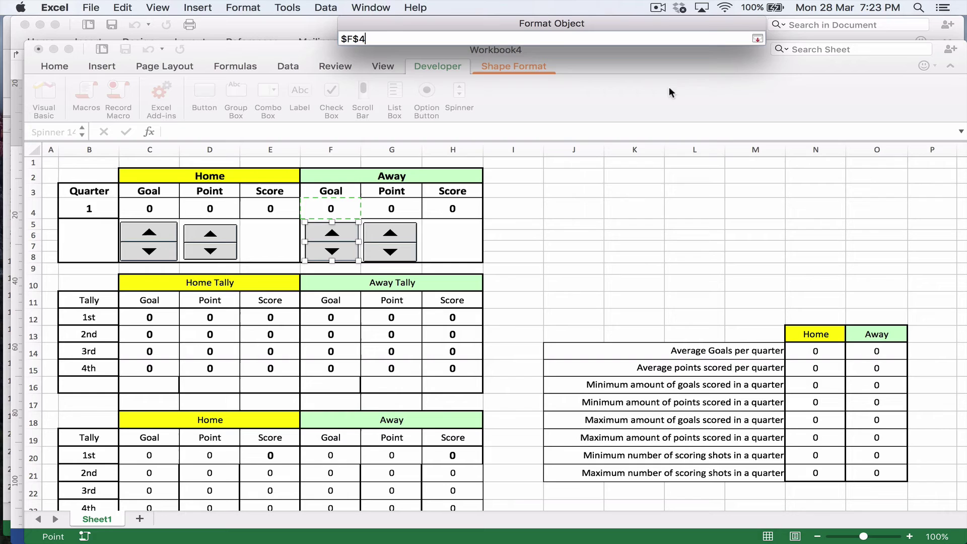
{"action": "left_click", "coordinate": [757, 39]}
{"action": "double_click", "coordinate": [489, 126]}
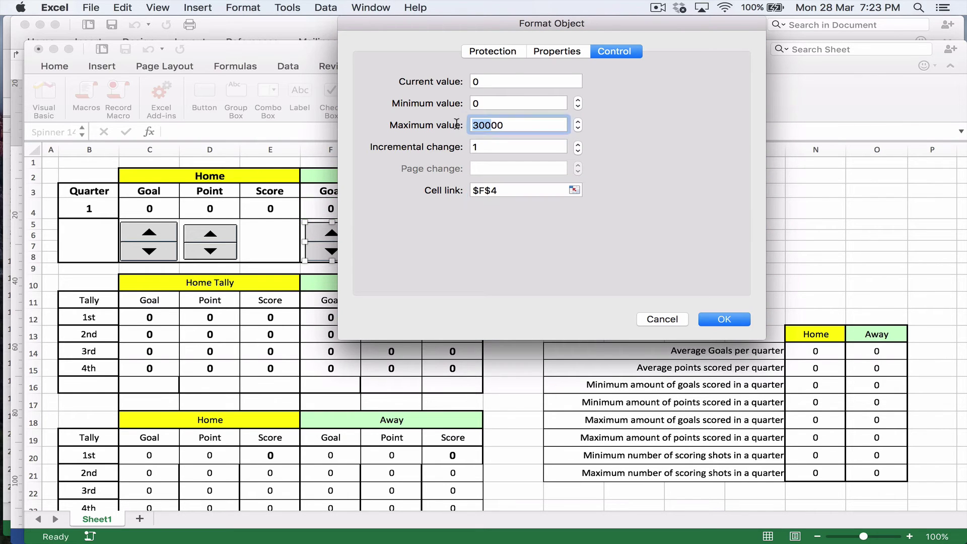
{"action": "type", "text": "100"}
{"action": "left_click", "coordinate": [710, 316]}
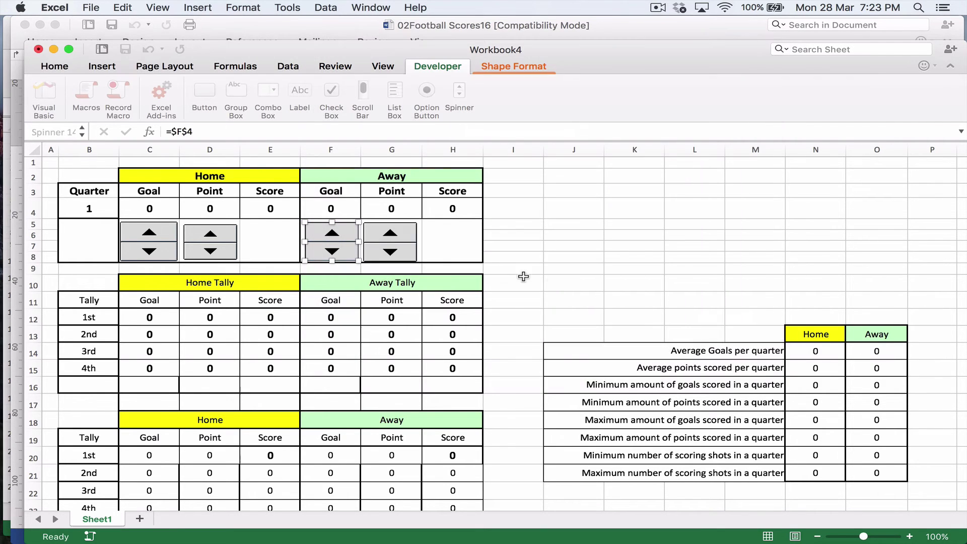
Set the Away Point spinner's maximum value to 100 and link it to cell $G$4.
{"action": "right_click", "coordinate": [414, 237]}
{"action": "left_click", "coordinate": [465, 350]}
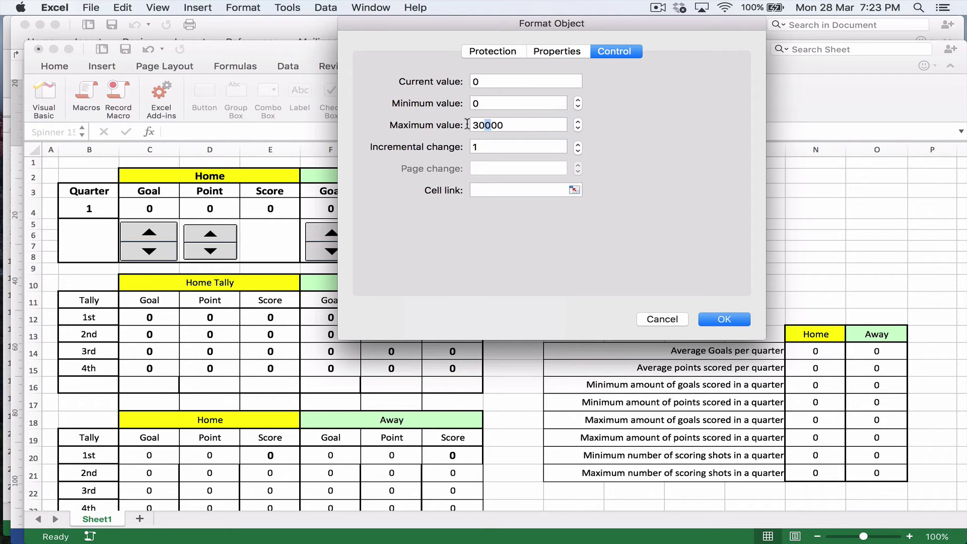
{"action": "left_click_drag", "start_coordinate": [491, 125], "coordinate": [467, 125]}
{"action": "type", "text": "1"}
{"action": "left_click", "coordinate": [574, 190]}
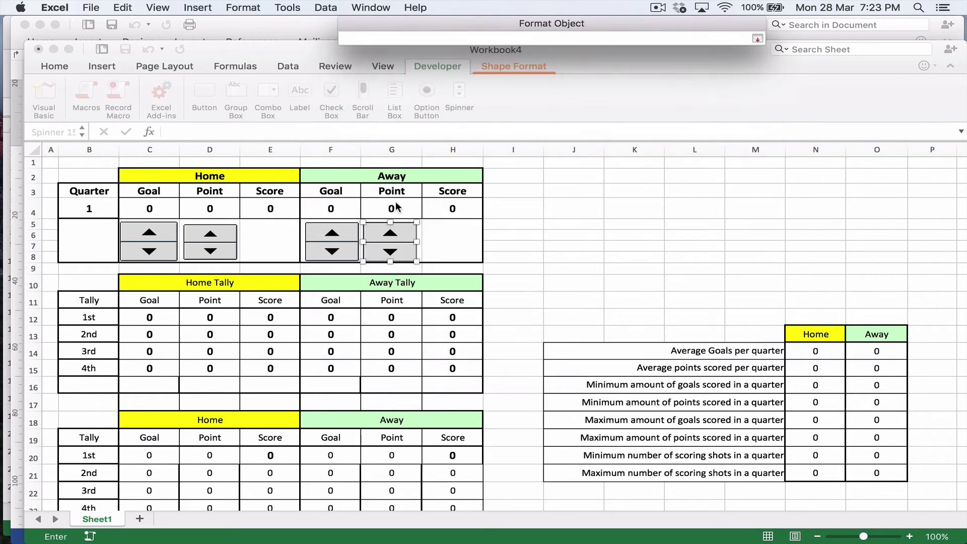
{"action": "left_click", "coordinate": [398, 208]}
{"action": "left_click", "coordinate": [757, 39]}
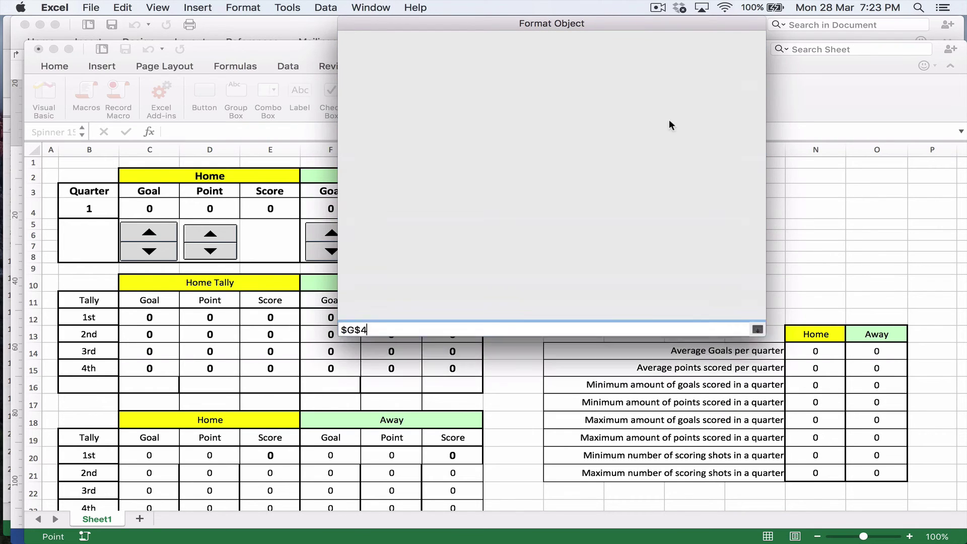
{"action": "left_click", "coordinate": [725, 320]}
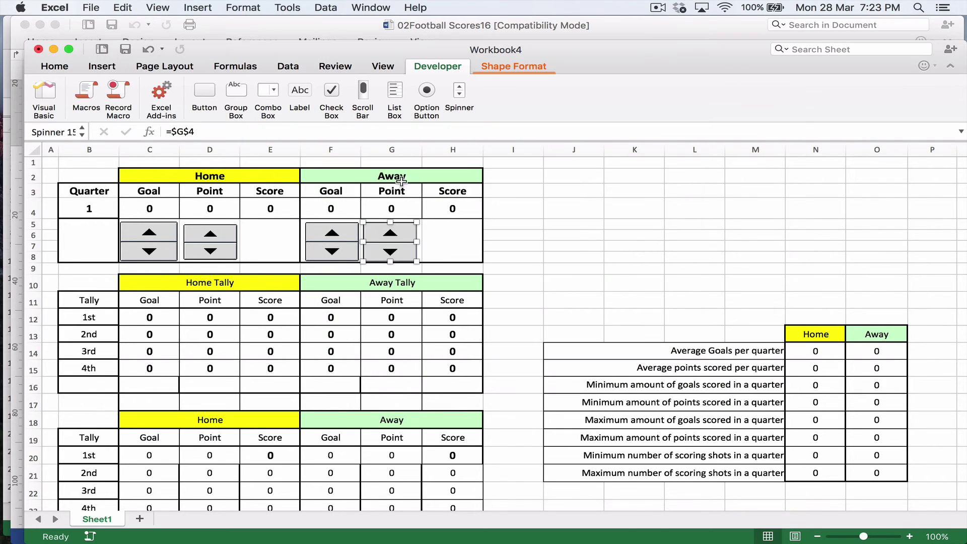
Test the four spinners by entering 1 Home goal, 1 Home point, 2 Away goals and 1 Away point.
{"action": "left_click", "coordinate": [581, 258]}
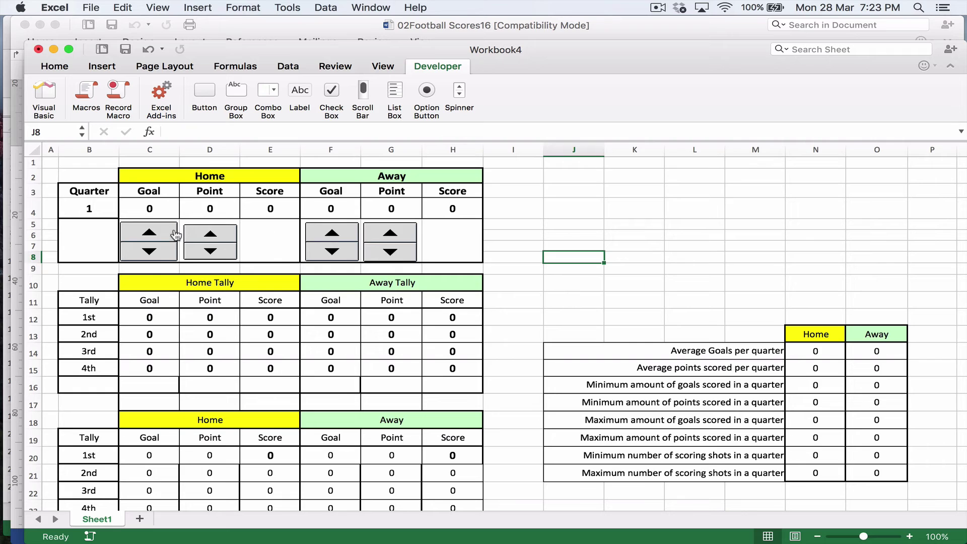
{"action": "left_click", "coordinate": [158, 232]}
{"action": "left_click", "coordinate": [202, 237]}
{"action": "left_click", "coordinate": [352, 233]}
{"action": "left_click", "coordinate": [388, 235]}
{"action": "left_click", "coordinate": [335, 234]}
{"action": "left_click", "coordinate": [335, 236]}
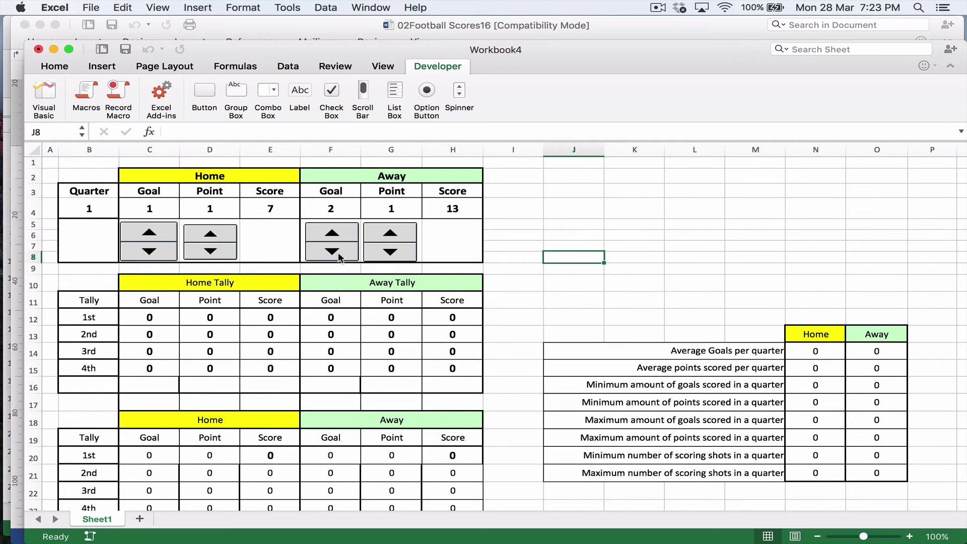
{"action": "left_click", "coordinate": [336, 239]}
Switch to the 02Scoreboard with buttons with macro workbook and enter Home 1 goal, 2 points and Away 2 goals, 2 points with the spinners.
{"action": "key", "text": "ctrl+Up"}
{"action": "left_click", "coordinate": [296, 220]}
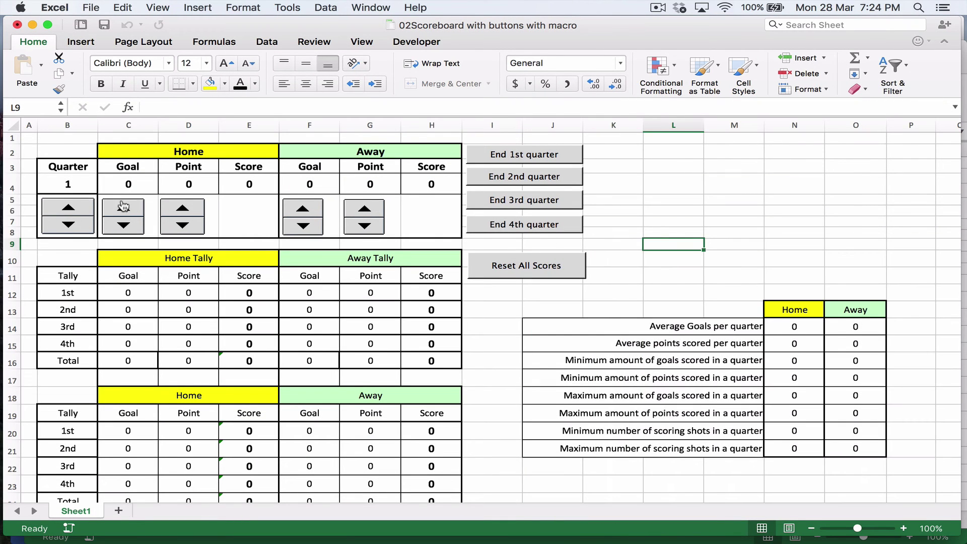
{"action": "left_click", "coordinate": [123, 209]}
{"action": "left_click", "coordinate": [308, 209]}
{"action": "left_click", "coordinate": [365, 209]}
Run the end-of-quarter macros for the 1st to 4th quarters to fill both tallies, and reset all scores.
{"action": "left_click", "coordinate": [535, 159]}
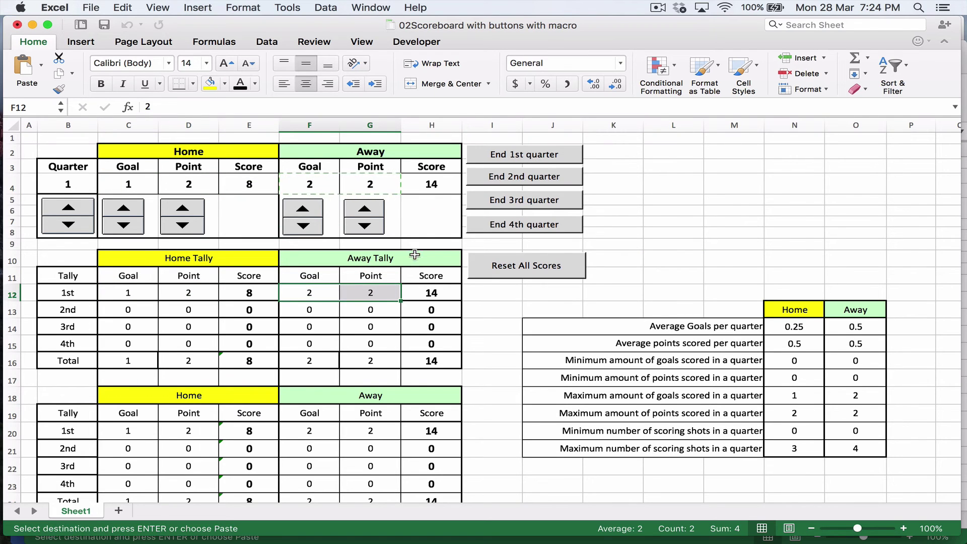
{"action": "left_click", "coordinate": [514, 177]}
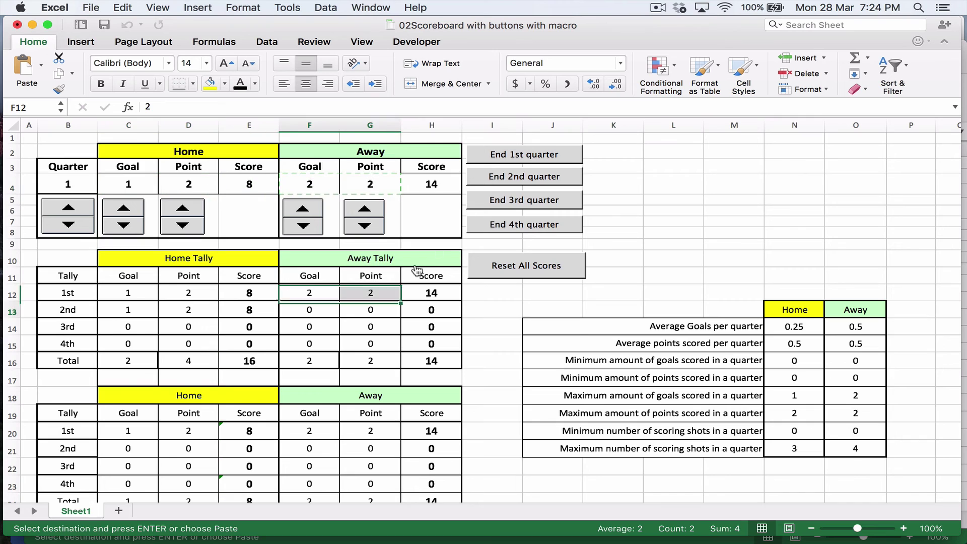
{"action": "left_click", "coordinate": [524, 228]}
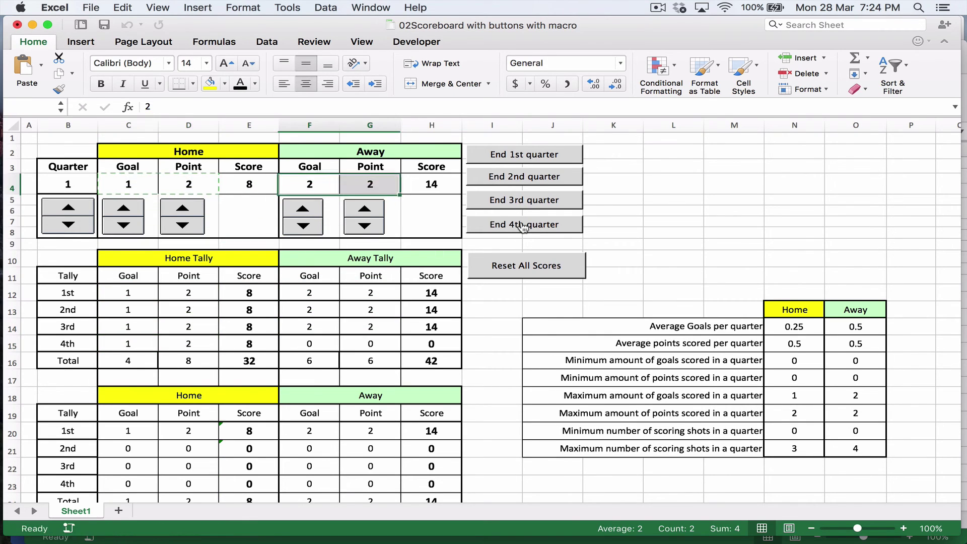
{"action": "left_click", "coordinate": [535, 274]}
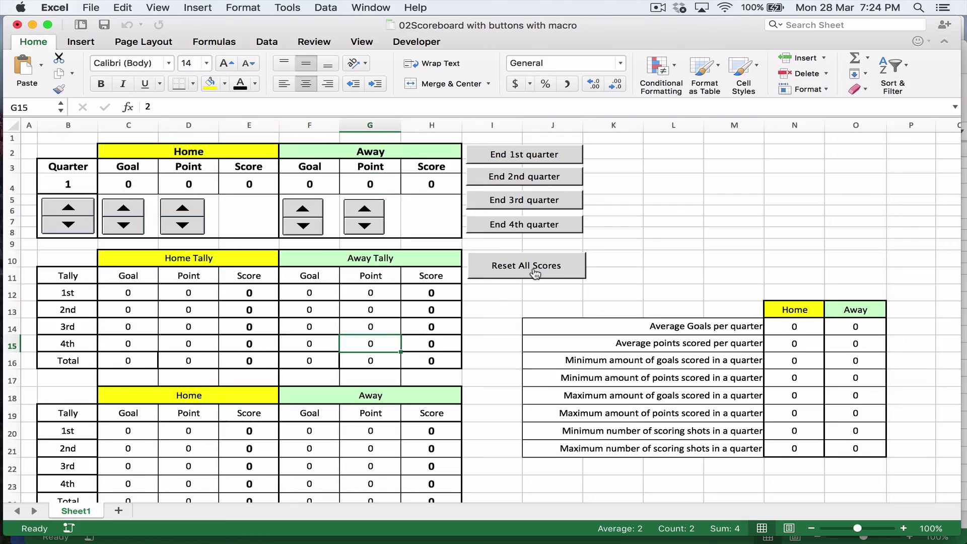
Switch back to Workbook4 and inspect the cell range used by the Home average goals per quarter formula in N14.
{"action": "key", "text": "ctrl+Up"}
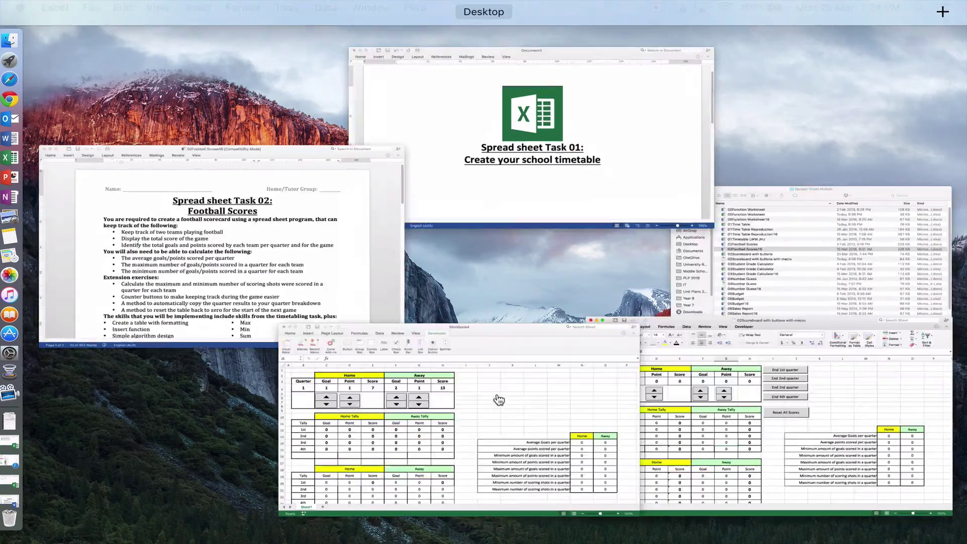
{"action": "left_click", "coordinate": [499, 399]}
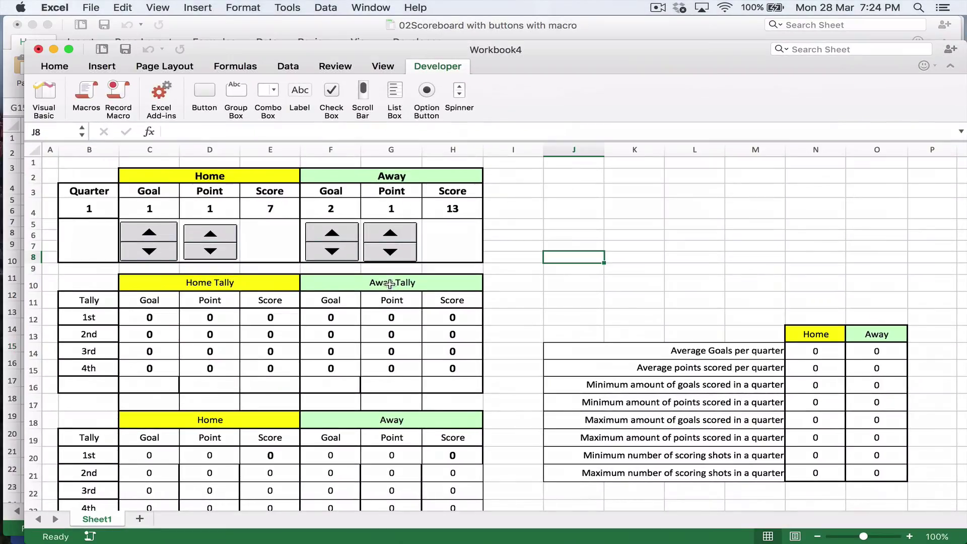
{"action": "scroll", "coordinate": [598, 339], "scroll_direction": "down", "scroll_amount": 2}
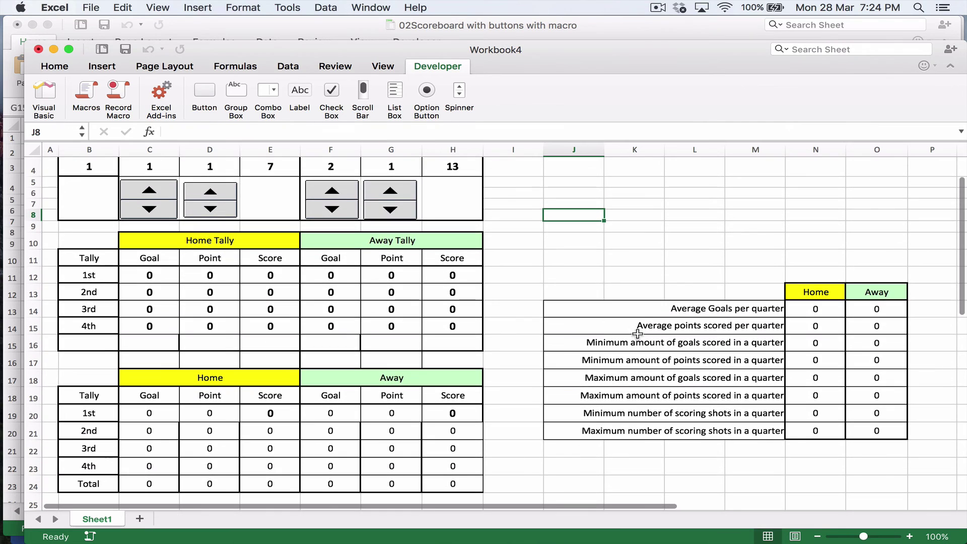
{"action": "left_click", "coordinate": [811, 310]}
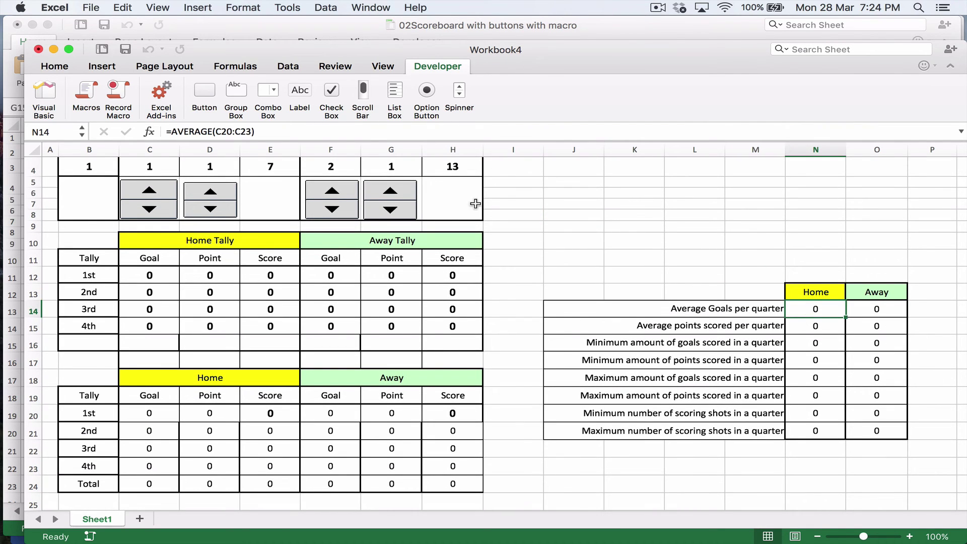
{"action": "left_click", "coordinate": [195, 130]}
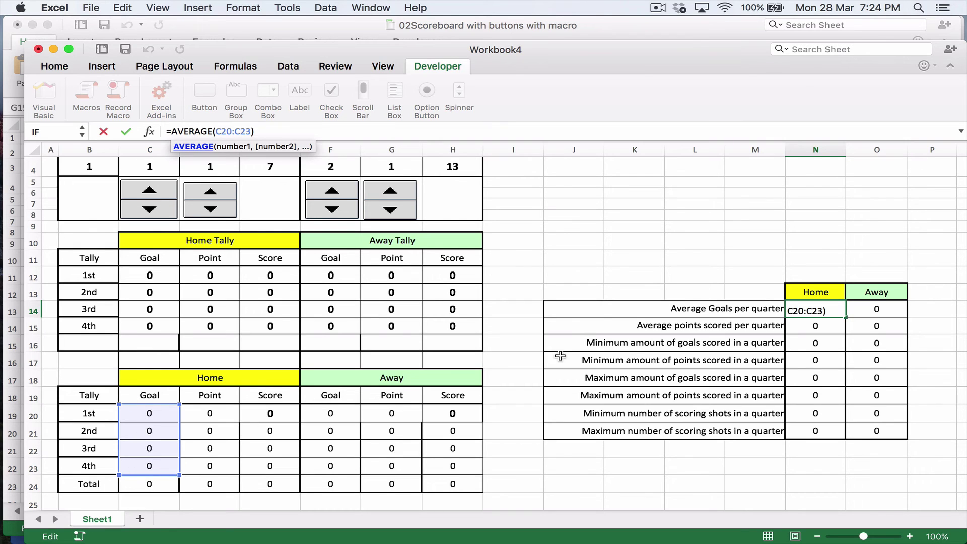
{"action": "left_click", "coordinate": [809, 315]}
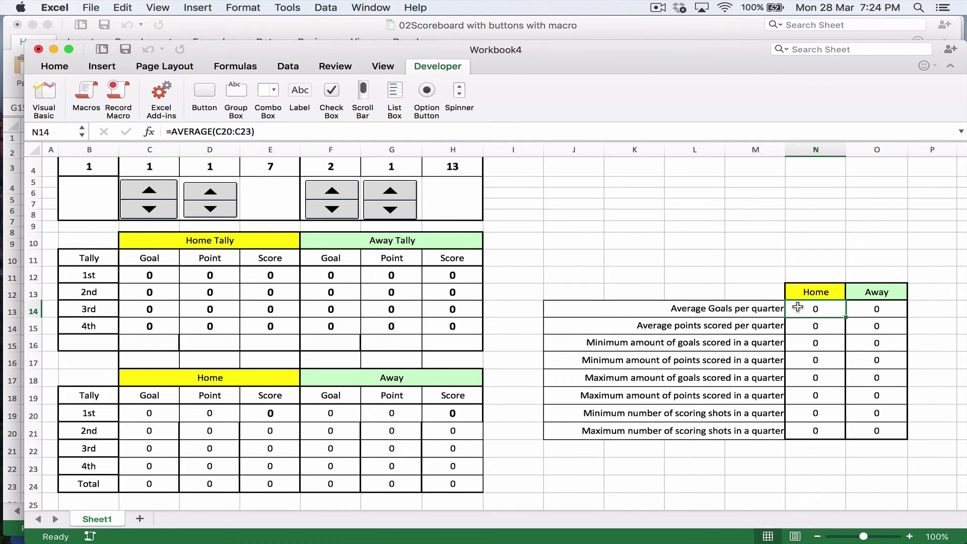
Re-enter the Home average goals per quarter formula in N14 as =AVERAGE(C20:C23).
{"action": "type", "text": "=avera"}
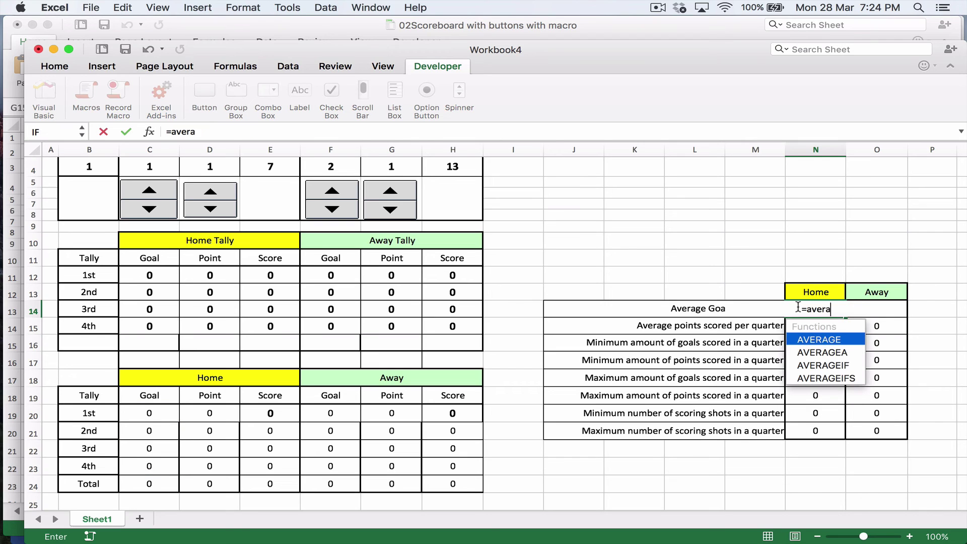
{"action": "type", "text": "ge("}
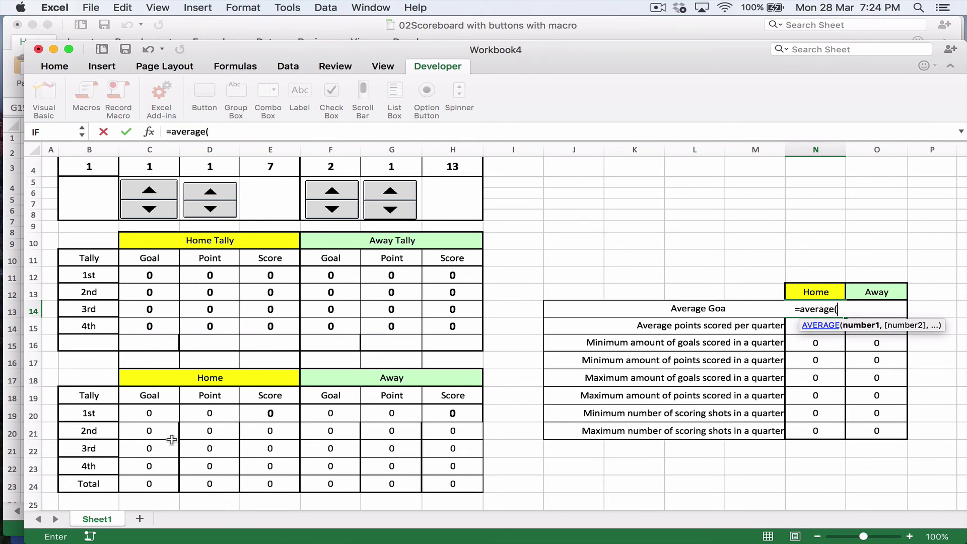
{"action": "left_click_drag", "start_coordinate": [151, 415], "coordinate": [150, 469]}
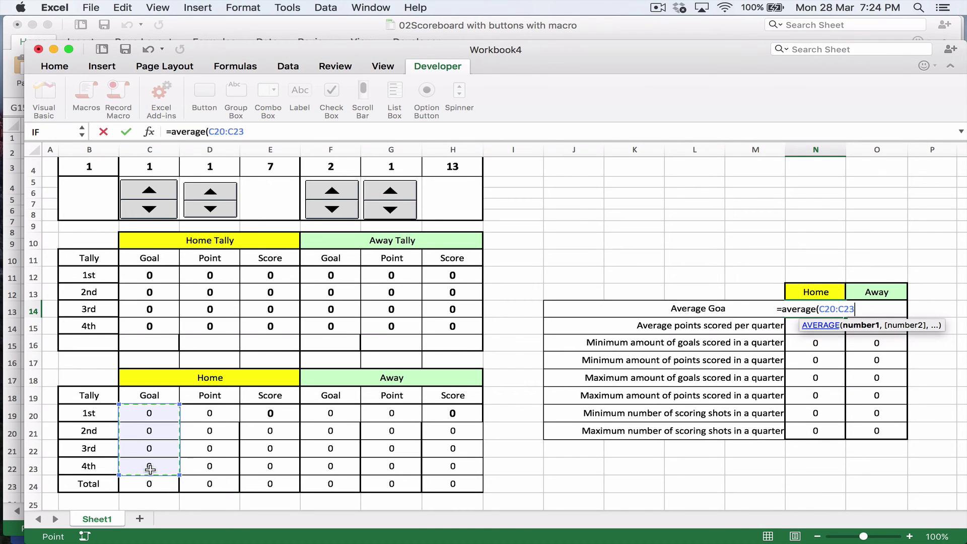
{"action": "type", "text": ")"}
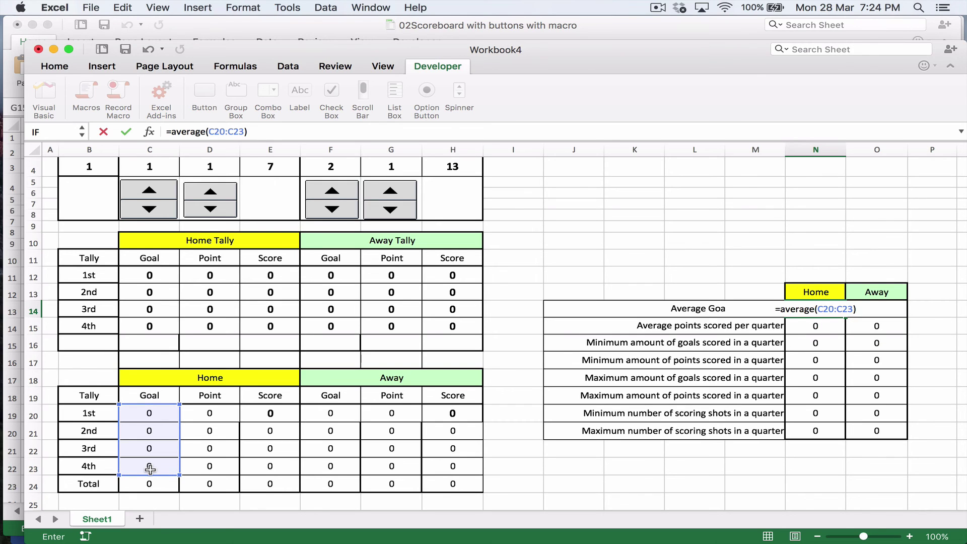
{"action": "key", "text": "Return"}
{"action": "key", "text": "Up"}
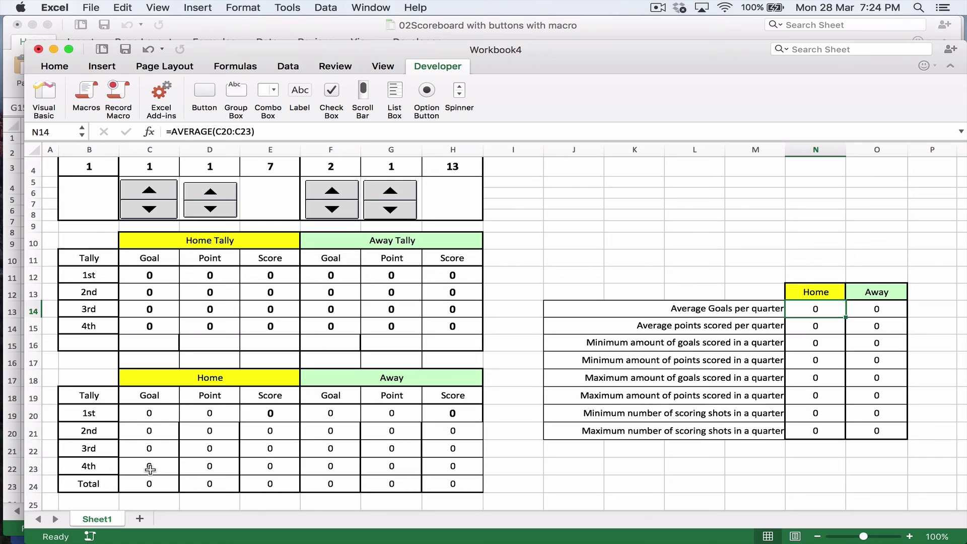
Inspect the cell range used by the Home average points scored per quarter formula in N15.
{"action": "key", "text": "Down"}
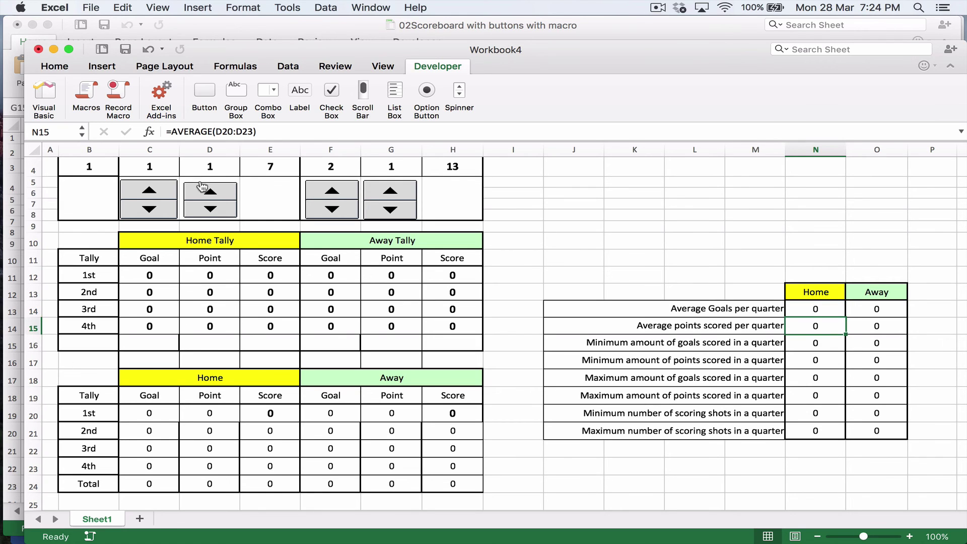
{"action": "left_click", "coordinate": [227, 131]}
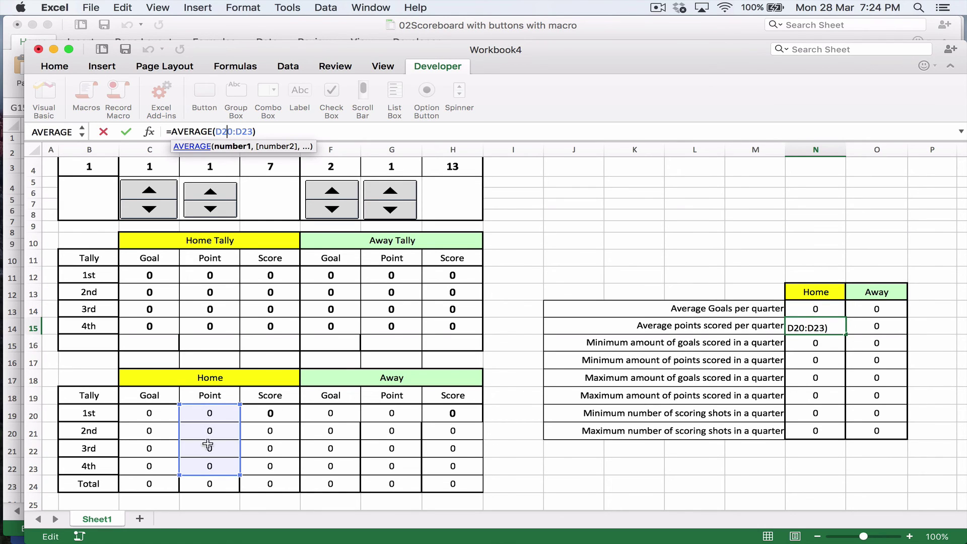
{"action": "key", "text": "Return"}
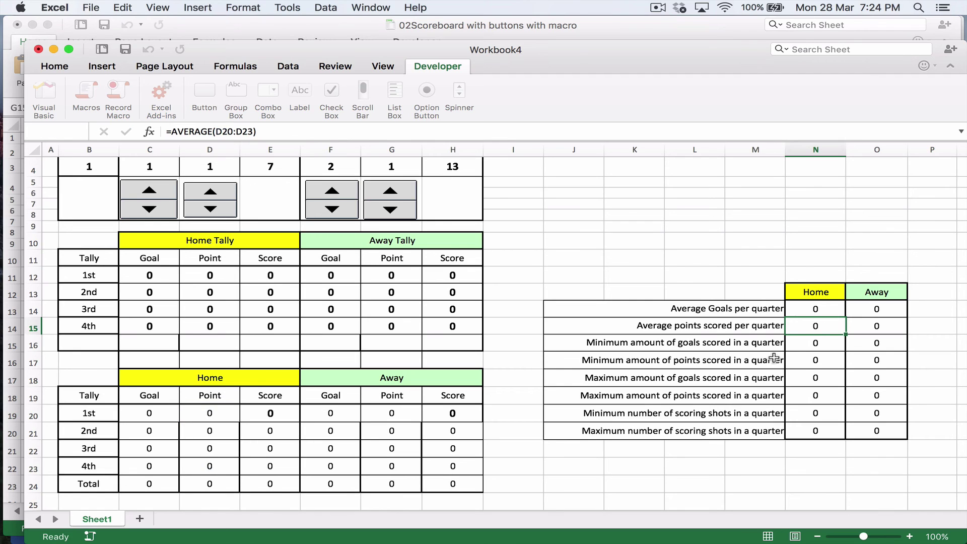
Inspect the Home minimum goals formula in N16 and consult the help article for the MIN function.
{"action": "left_click", "coordinate": [821, 346]}
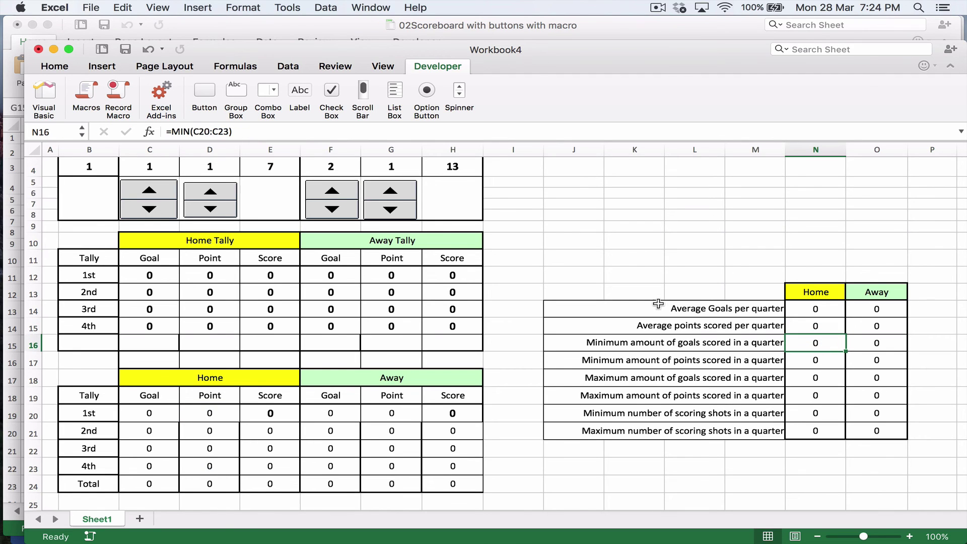
{"action": "left_click", "coordinate": [183, 132]}
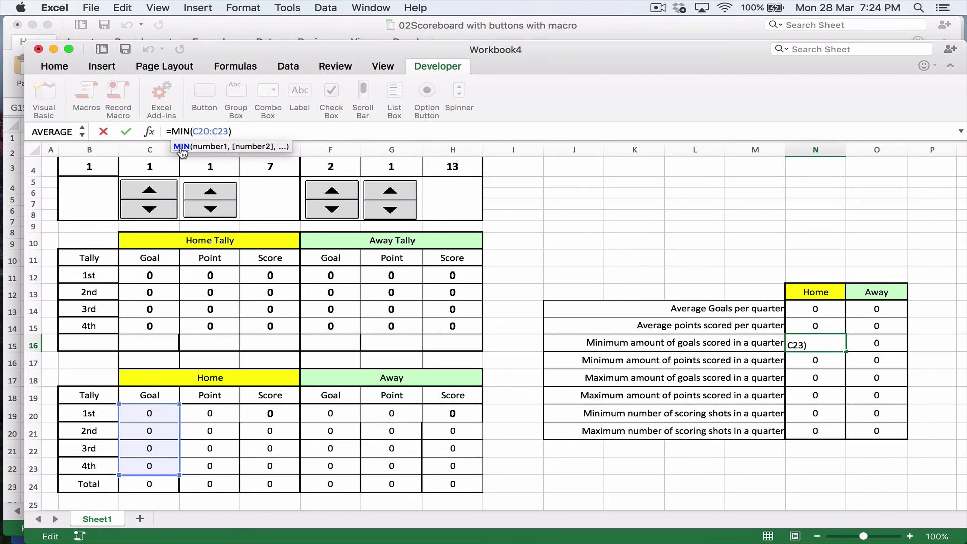
{"action": "left_click", "coordinate": [181, 147]}
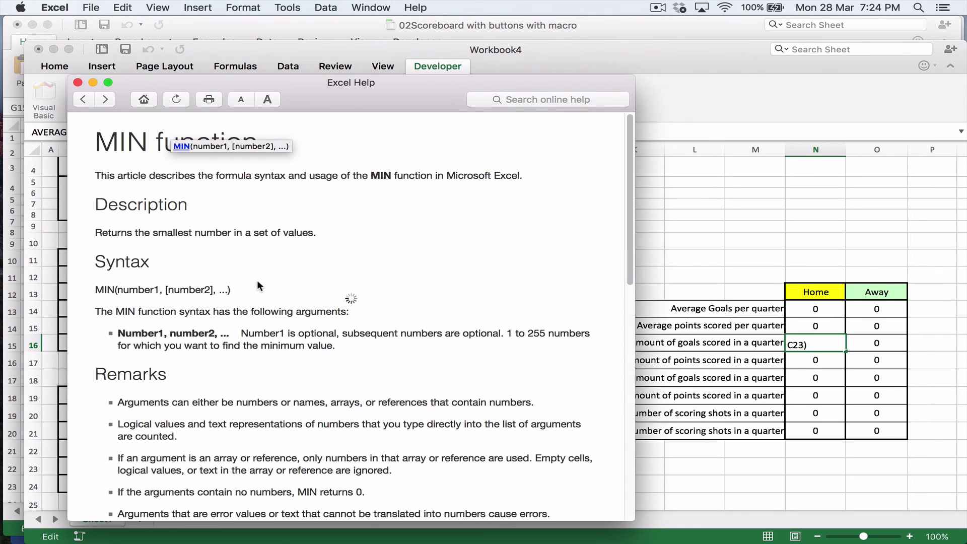
{"action": "left_click", "coordinate": [78, 82]}
{"action": "key", "text": "Return"}
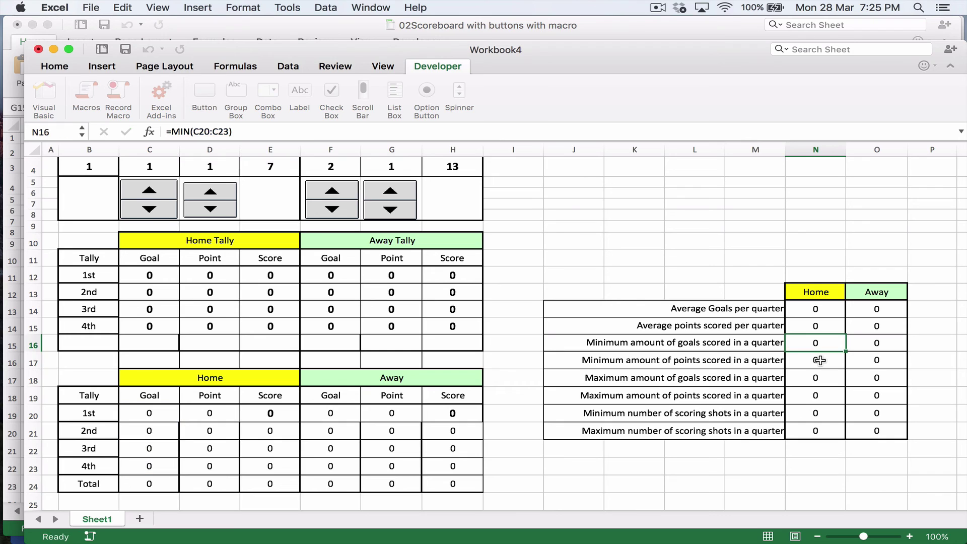
Review the Home maximum goals formula in N18 and the minimum and maximum scoring shots formulas in N20 and N21.
{"action": "left_click", "coordinate": [819, 378]}
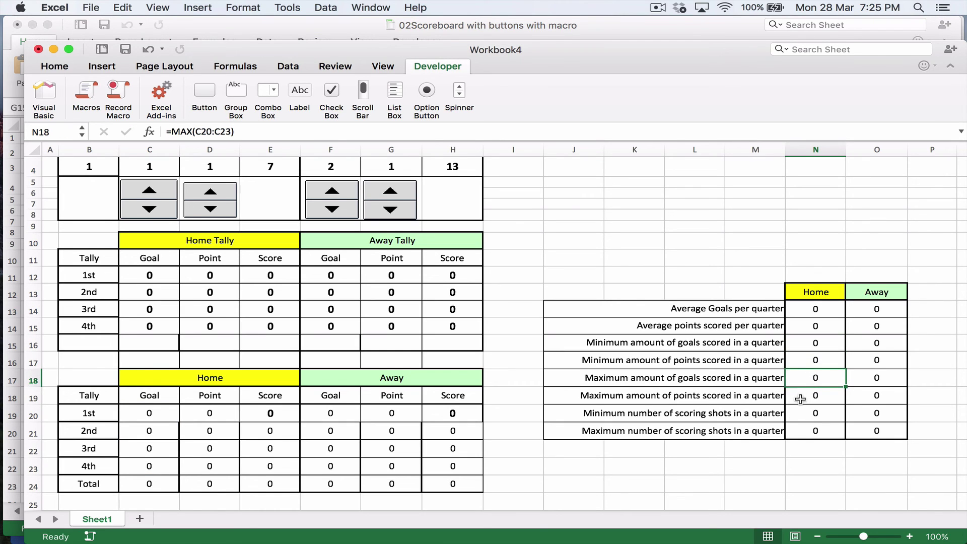
{"action": "left_click", "coordinate": [812, 417]}
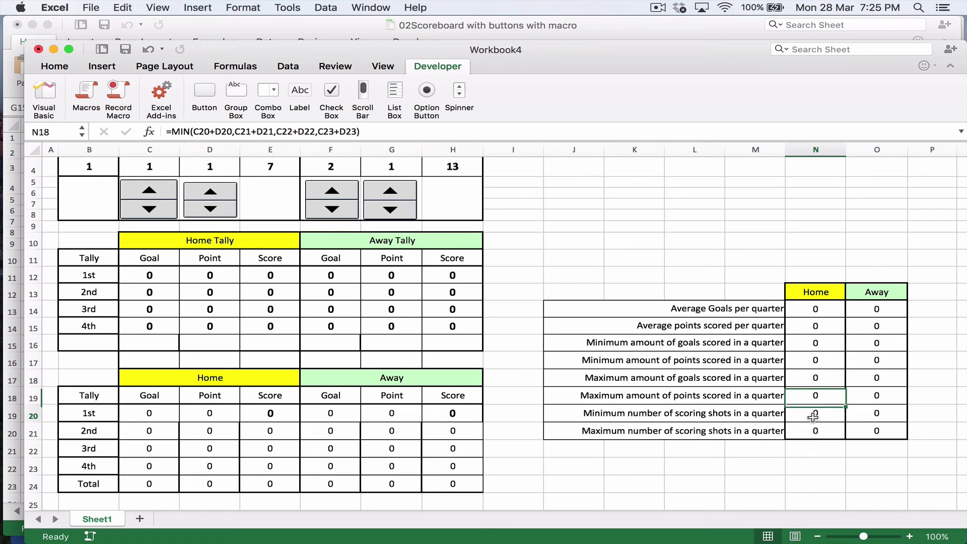
{"action": "left_click", "coordinate": [176, 131]}
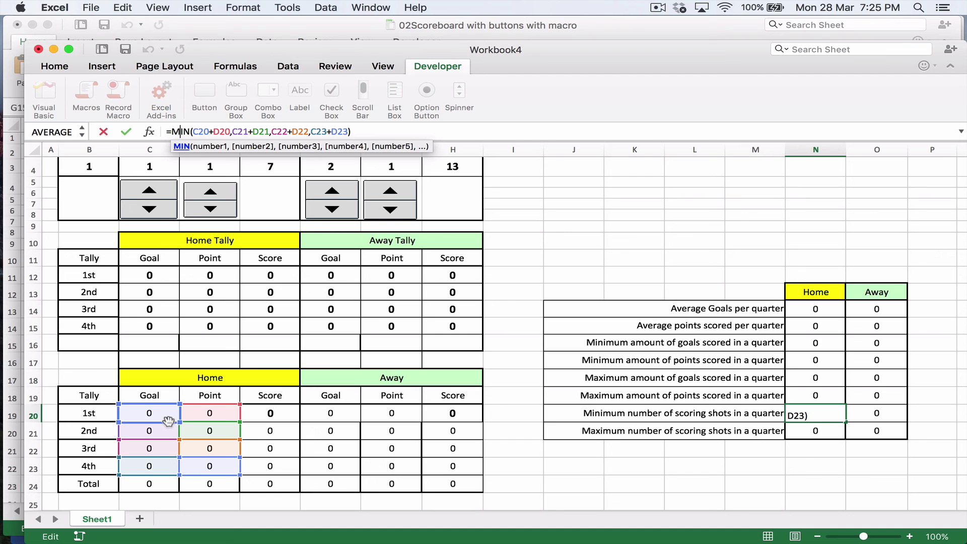
{"action": "key", "text": "Return"}
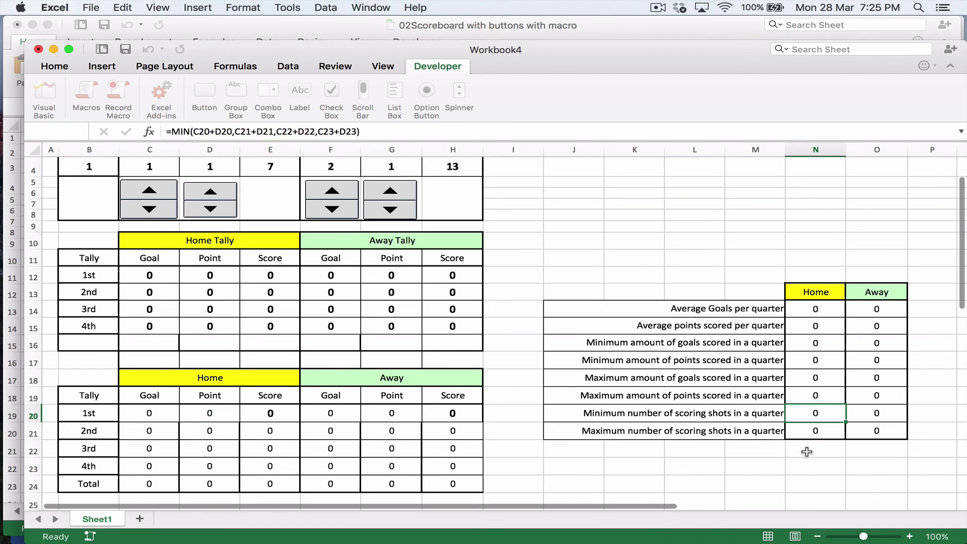
{"action": "left_click", "coordinate": [818, 436]}
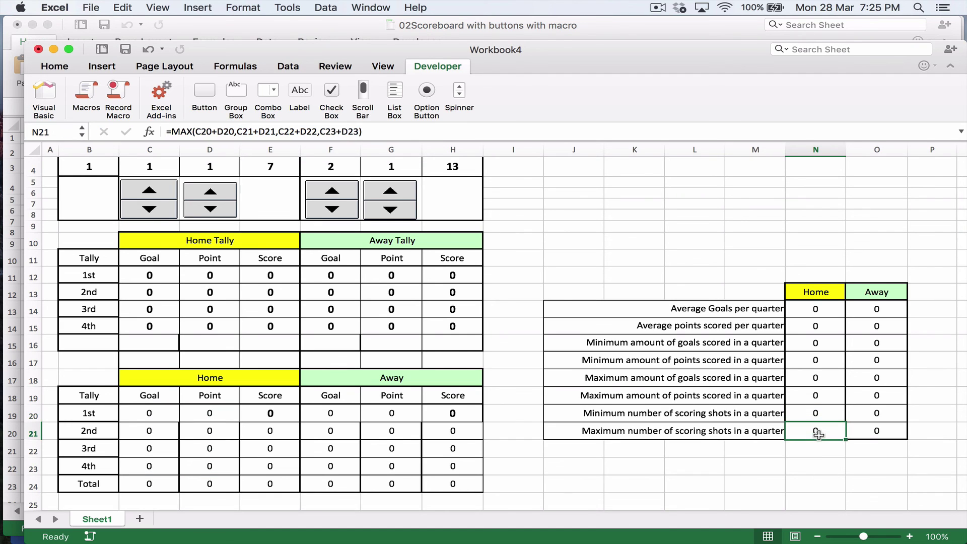
Switch to the 02Scoreboard with buttons with macro workbook and show the developer tools for macros and form buttons.
{"action": "left_click", "coordinate": [580, 224]}
{"action": "scroll", "coordinate": [553, 269], "scroll_direction": "up", "scroll_amount": 3}
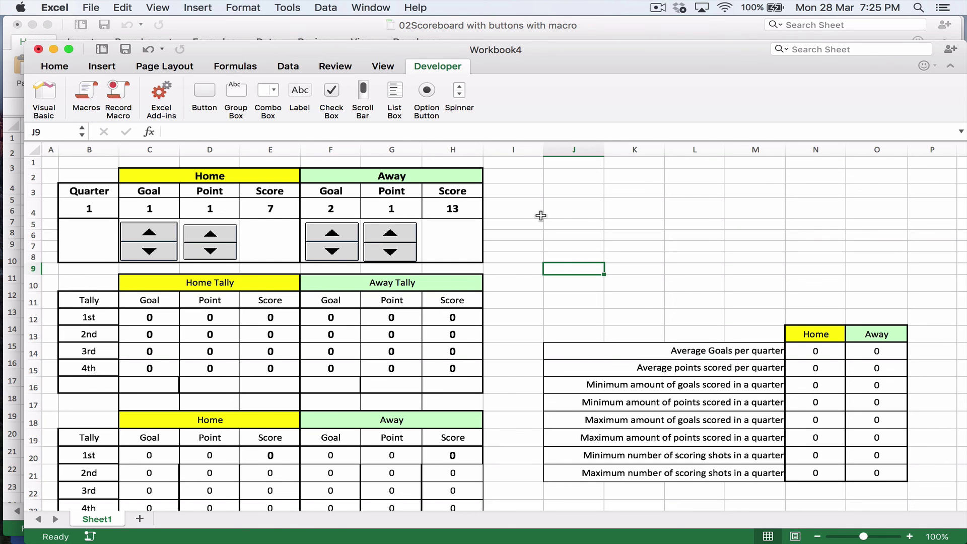
{"action": "key", "text": "ctrl+Up"}
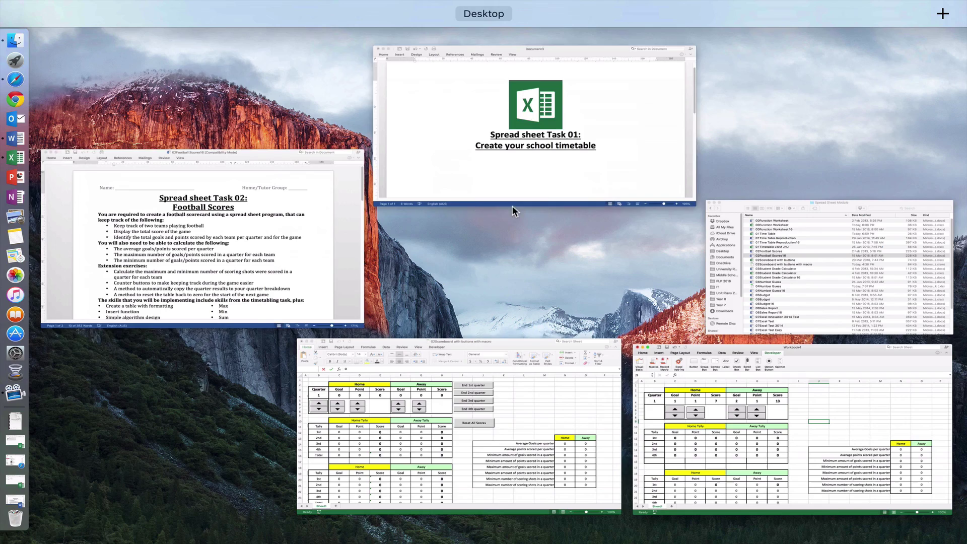
{"action": "left_click", "coordinate": [570, 396]}
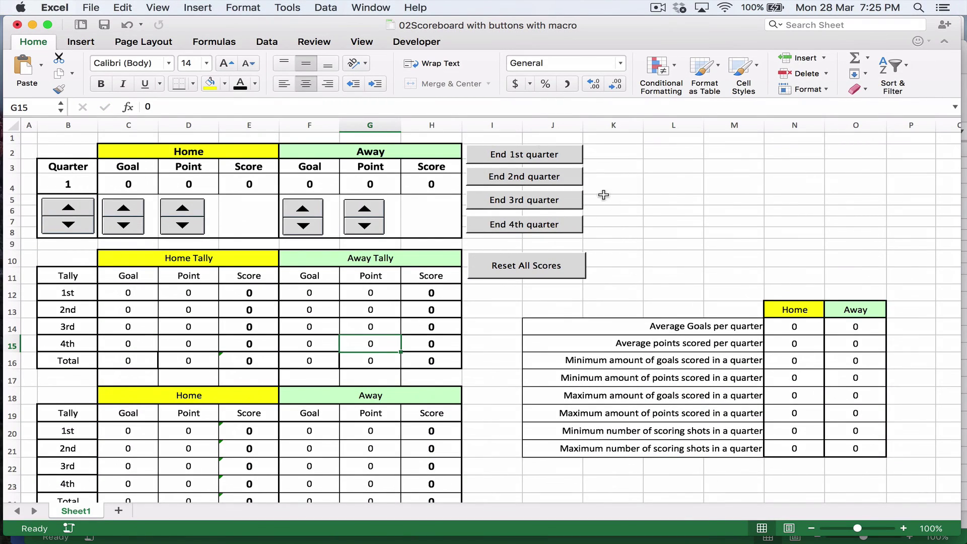
{"action": "left_click", "coordinate": [426, 38]}
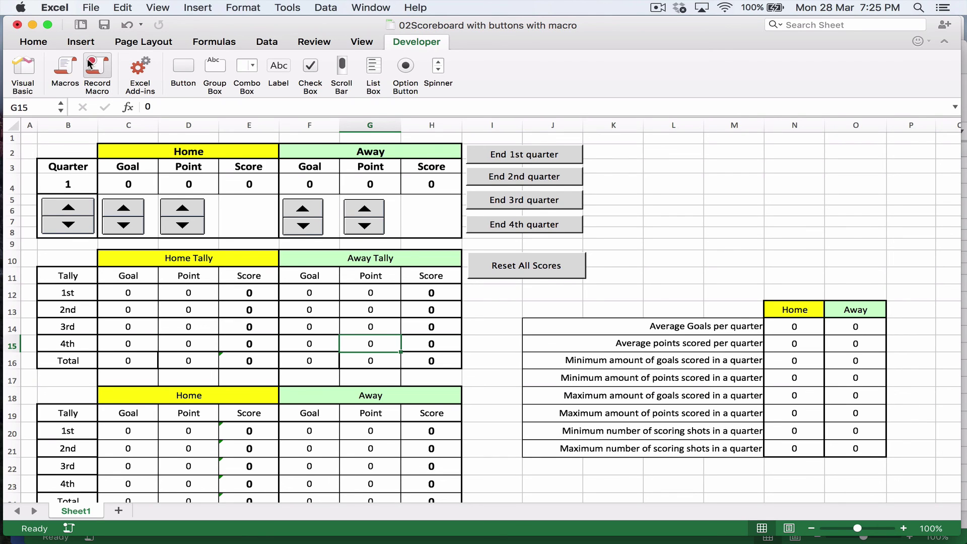
{"action": "left_click", "coordinate": [183, 69]}
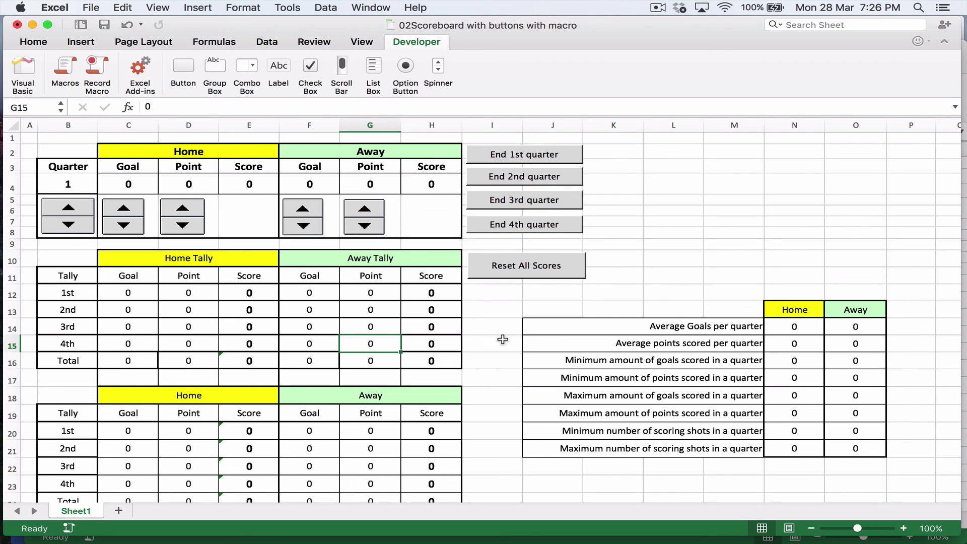